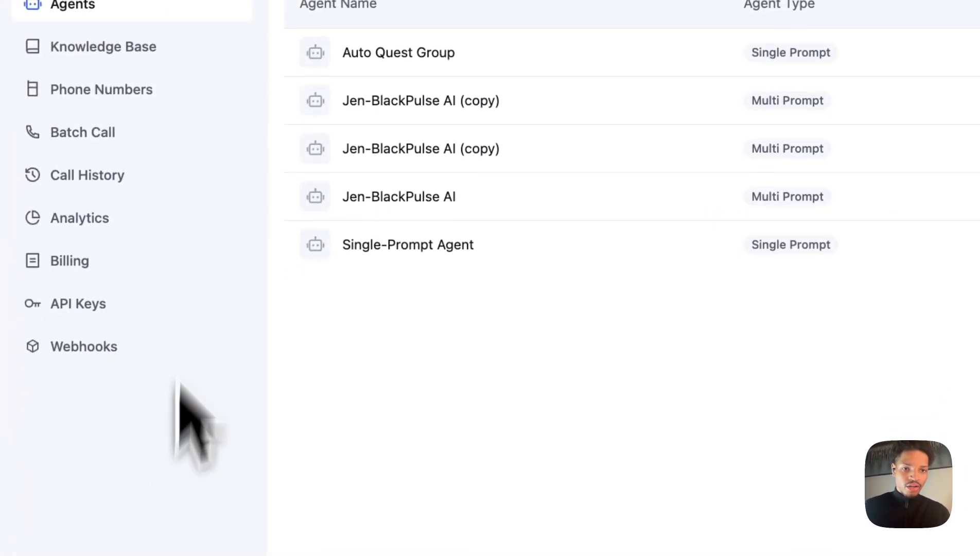
Open the Knowledge Base section, start a new knowledge base, and copy the Corza Movers website address.
click(139, 88)
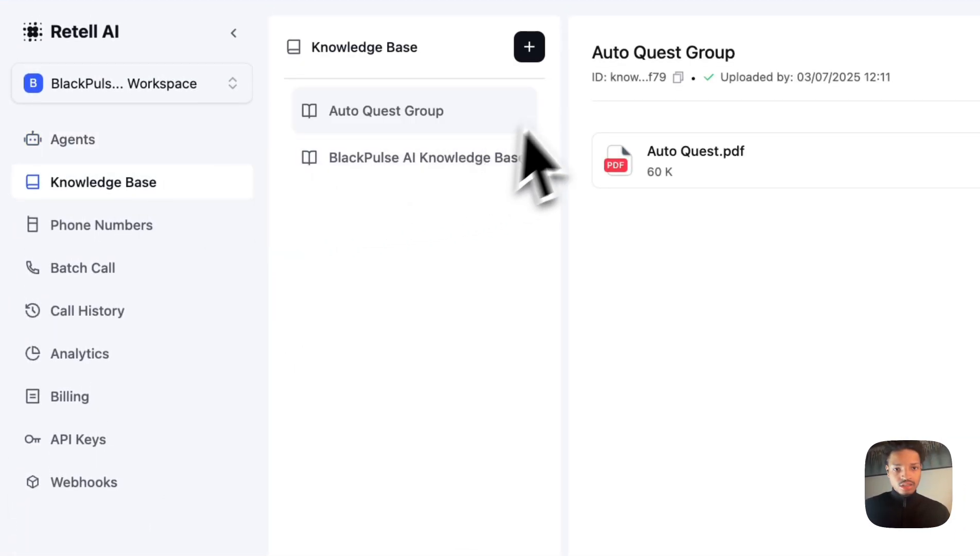
click(529, 46)
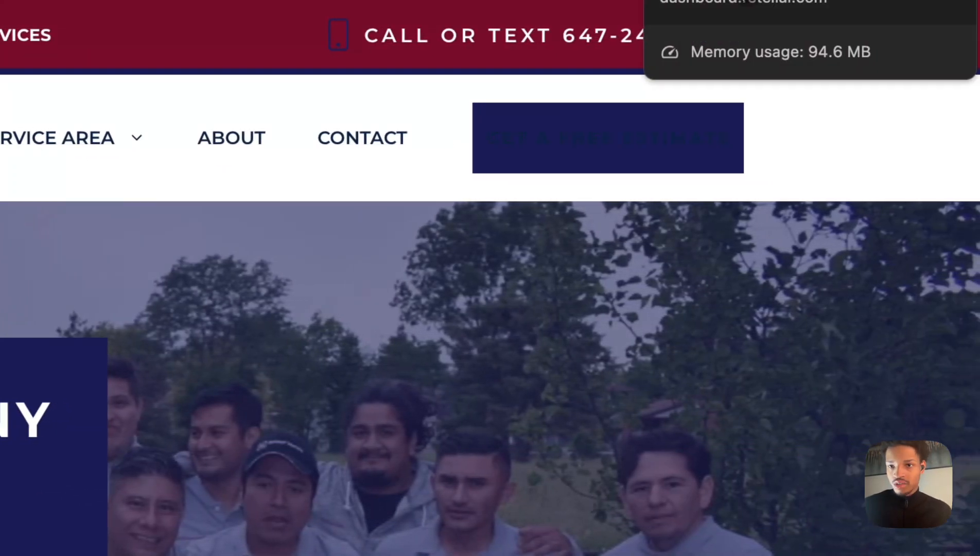
click(741, 1)
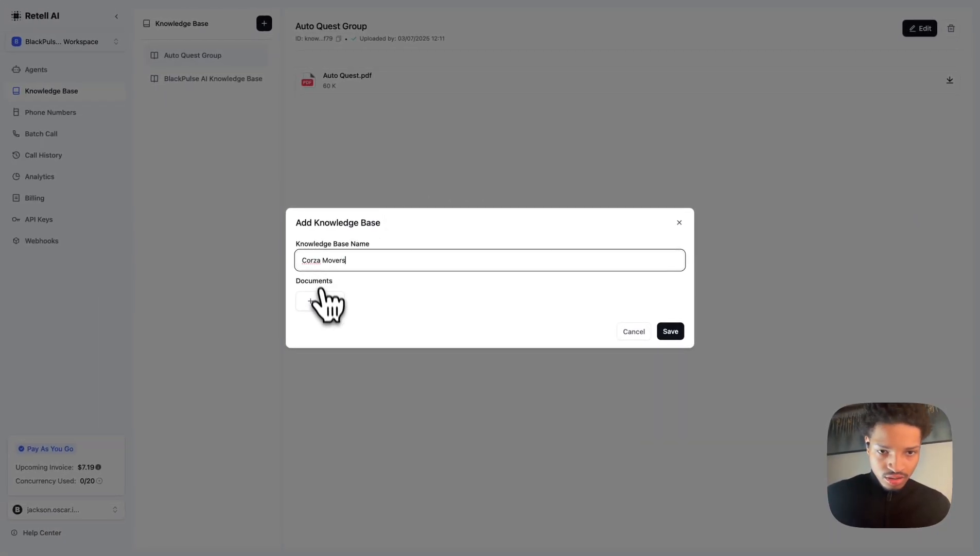
click(322, 301)
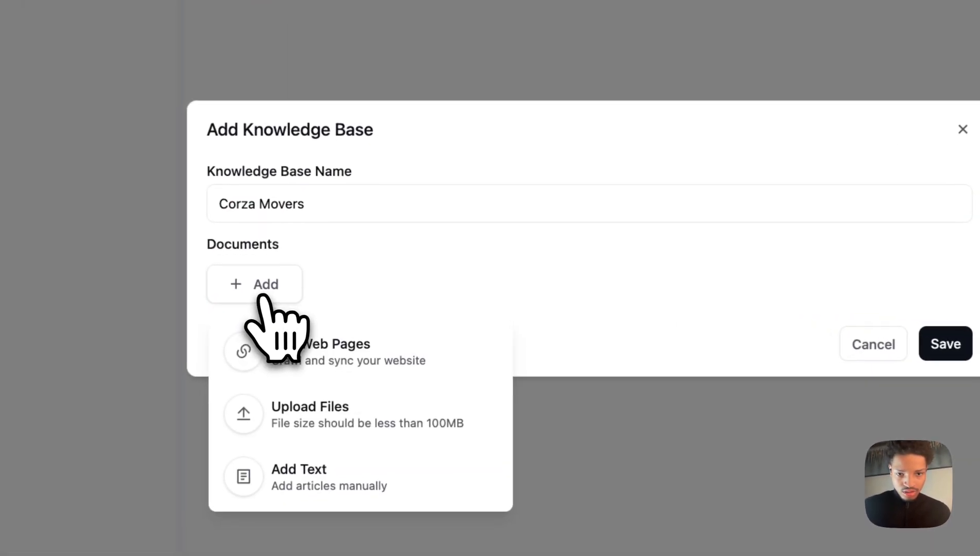
click(390, 360)
click(297, 233)
key(super+v)
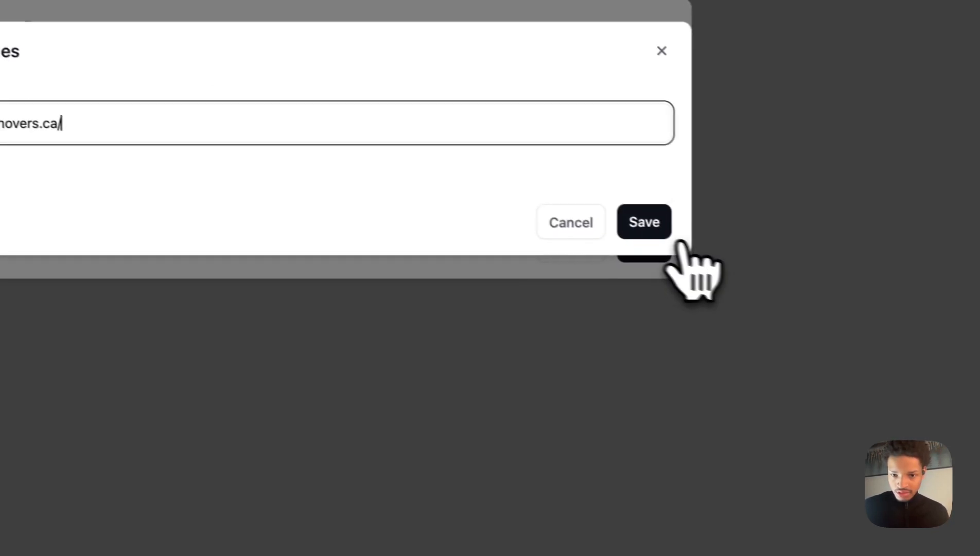
click(953, 321)
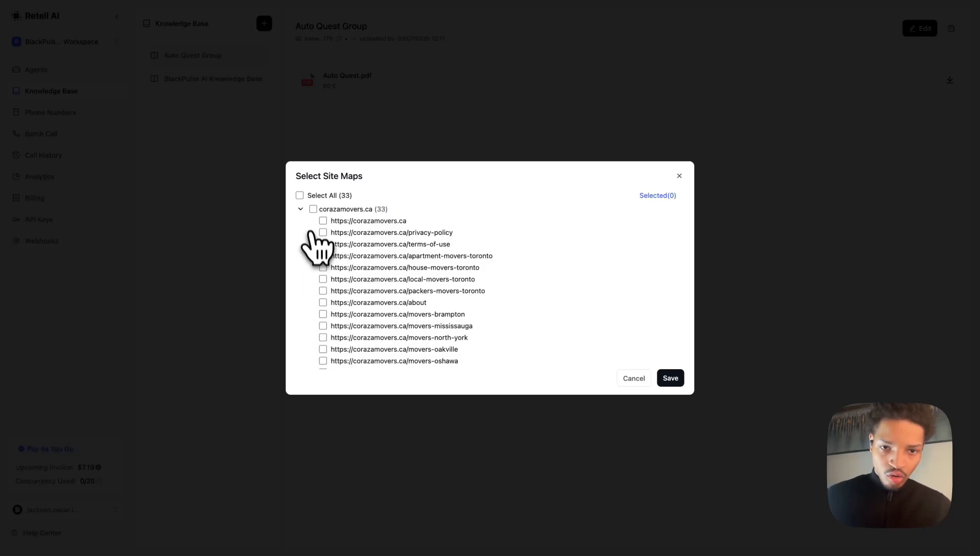
Select all corazamovers.ca site pages and save the Corza Movers knowledge base.
click(313, 209)
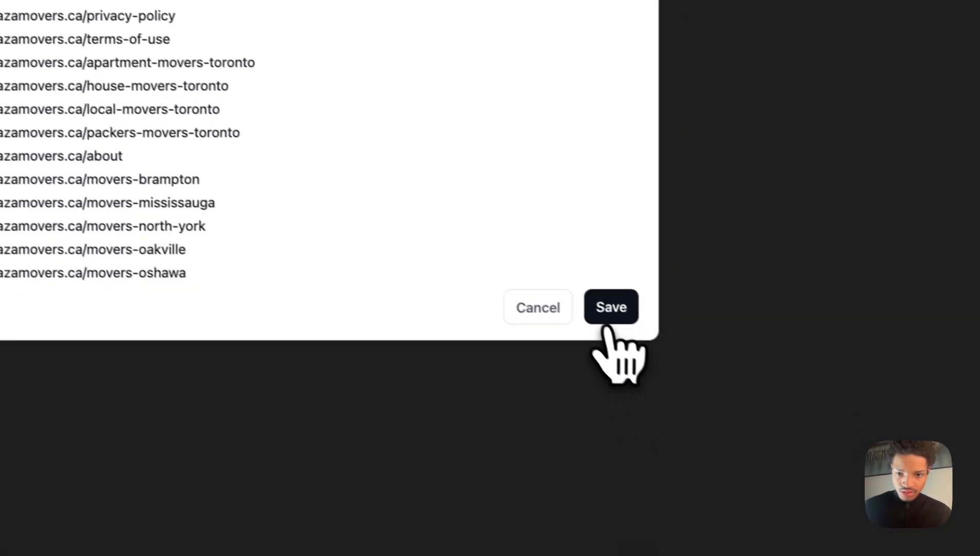
click(947, 493)
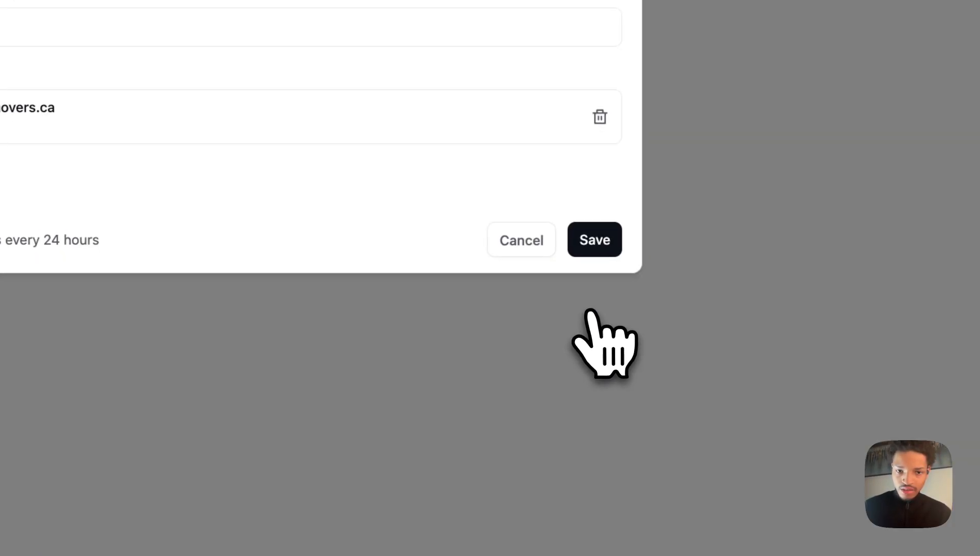
click(593, 240)
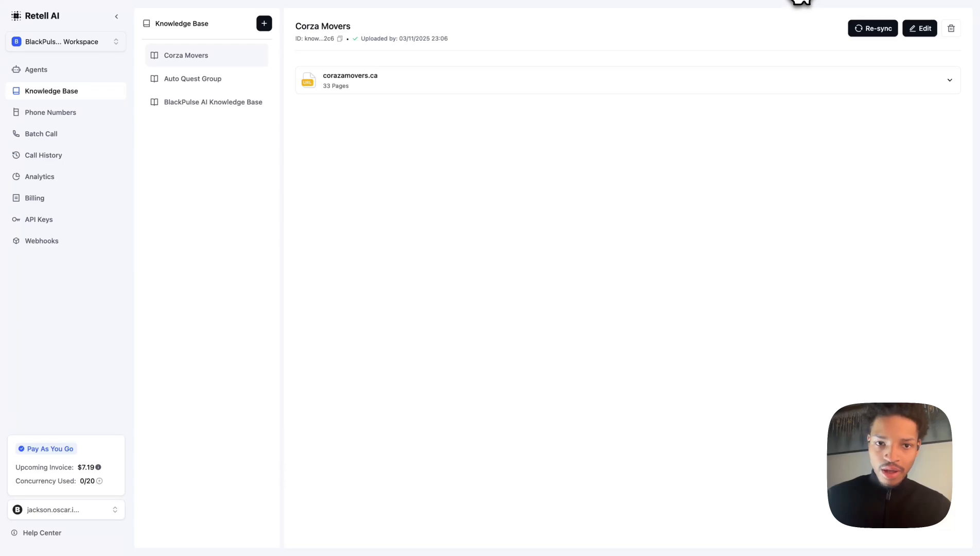
Create a new Single Prompt Agent starting from a blank template.
click(36, 69)
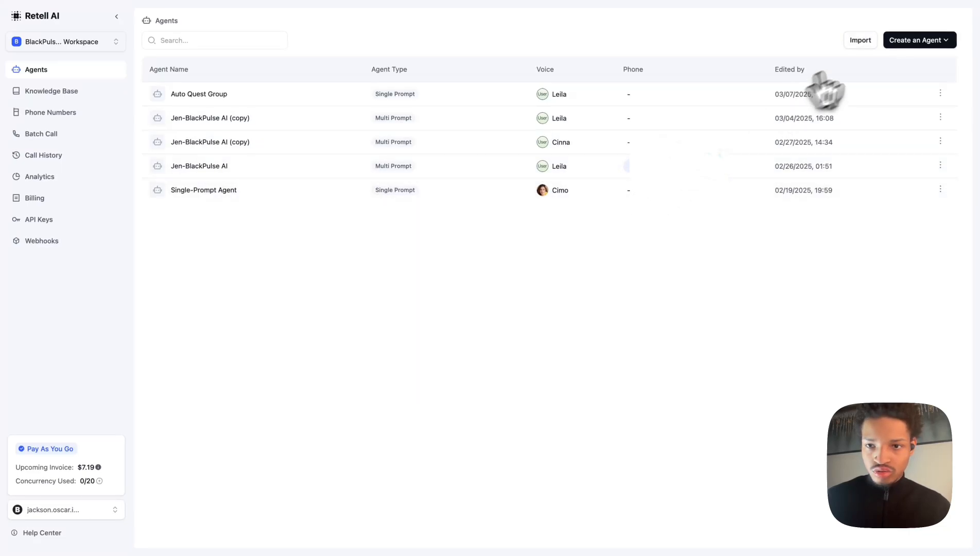
click(916, 45)
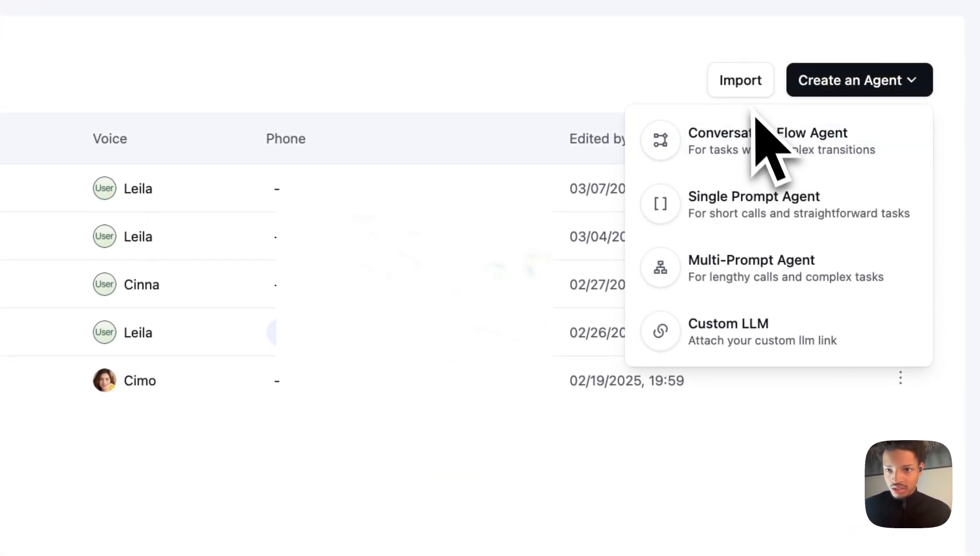
click(749, 227)
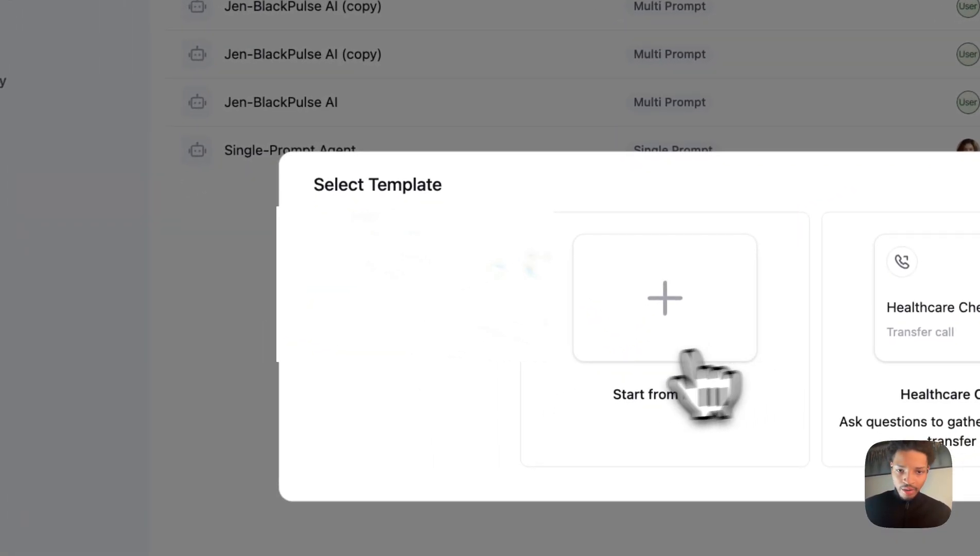
click(690, 309)
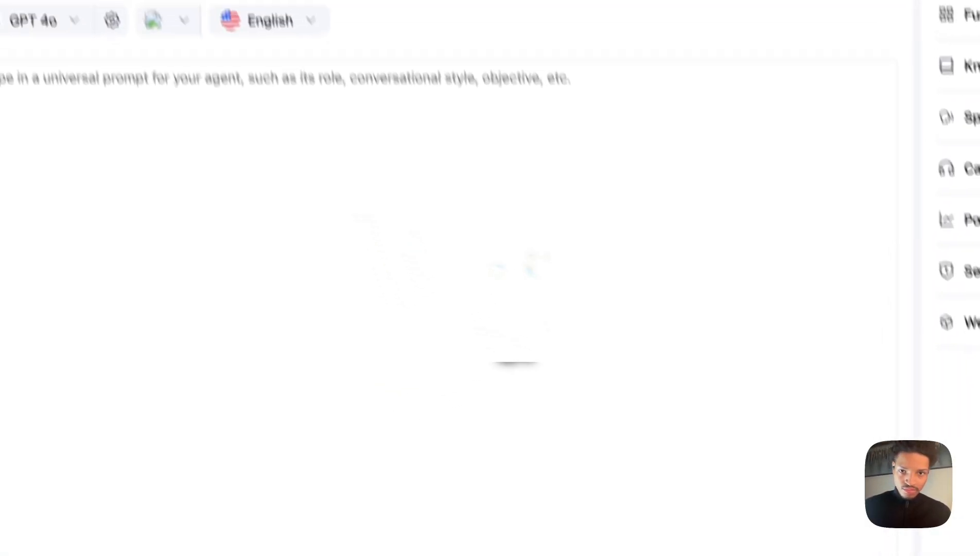
Rename the new agent to Corza Movers.
click(222, 20)
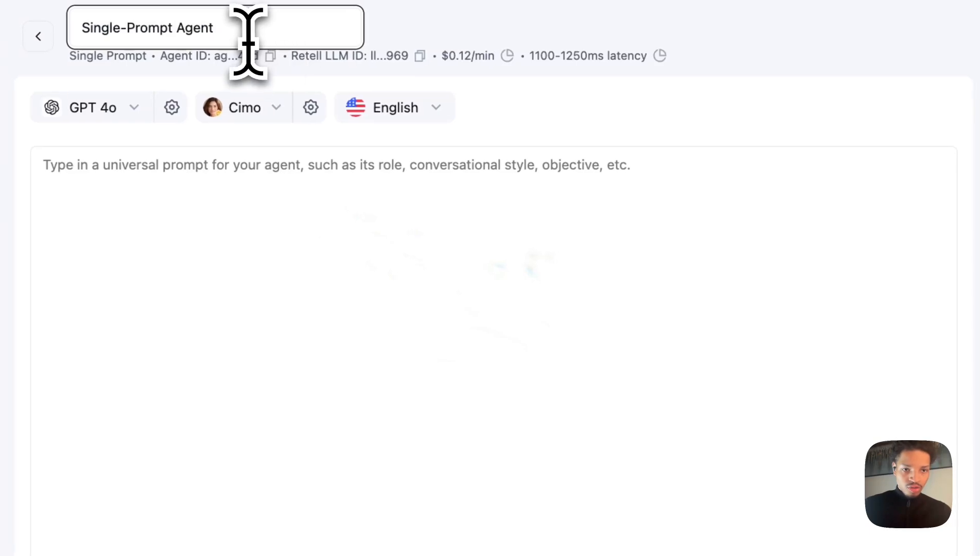
triple_click(215, 28)
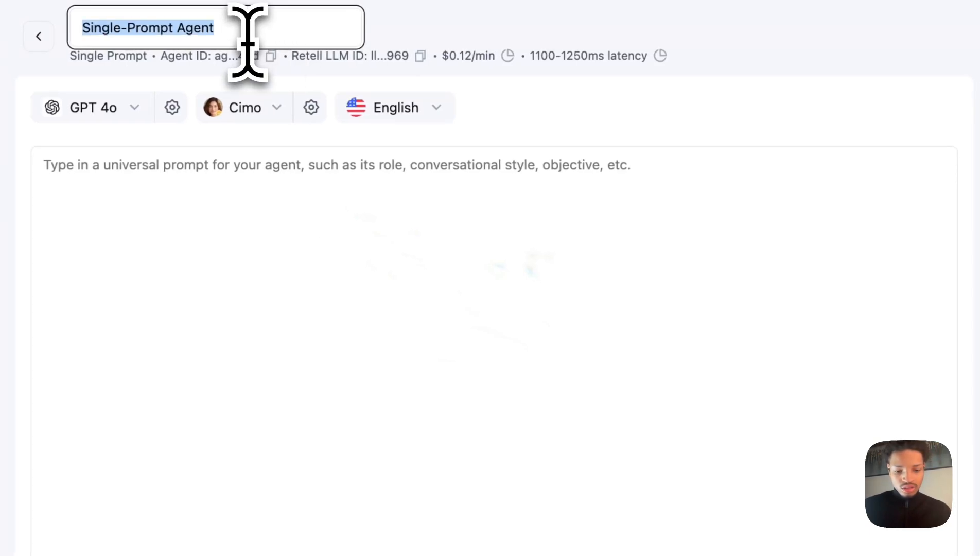
text(Corza)
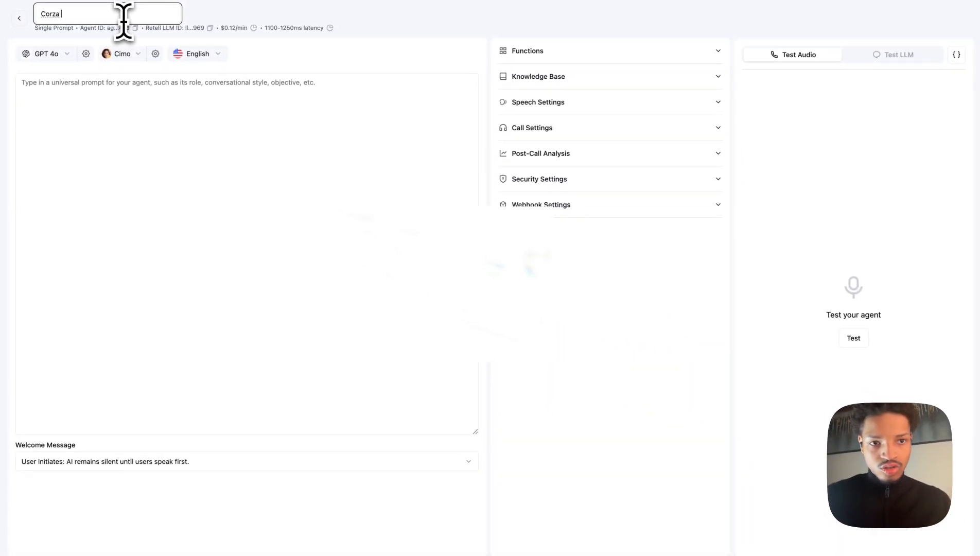
text( Mo)
text(vers)
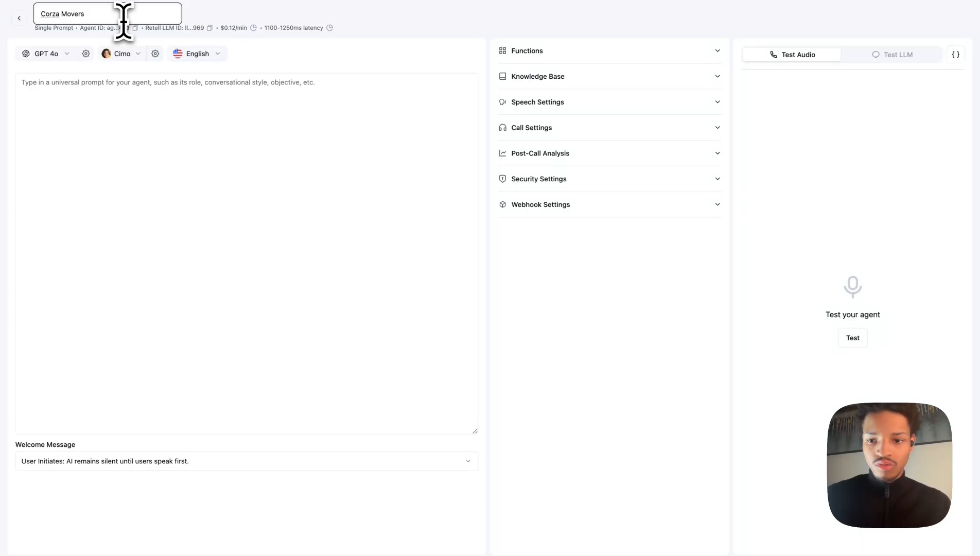
Switch to ChatGPT, enable Search, and ask it to transform a prompt for Corza Movers for appointment setting, using their site for context.
click(136, 120)
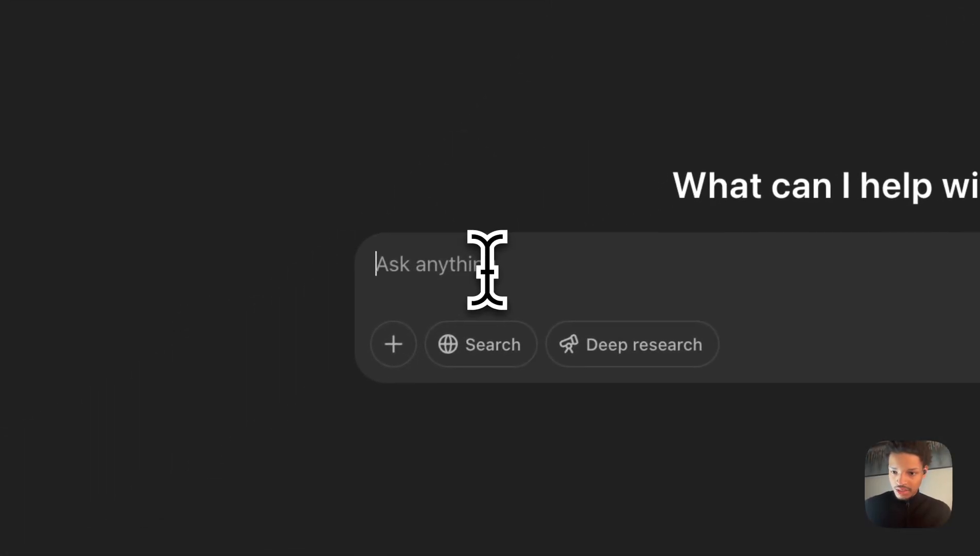
click(494, 336)
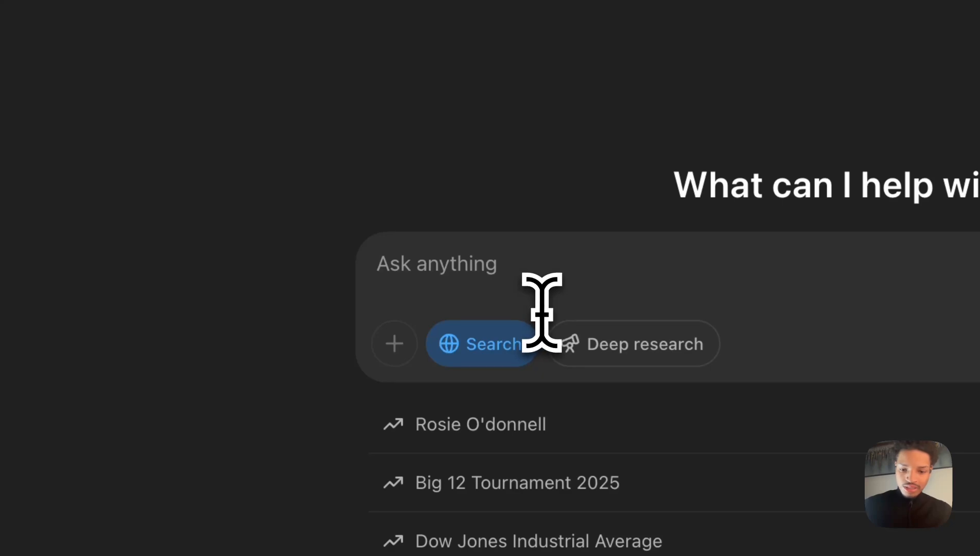
text(This is the site)
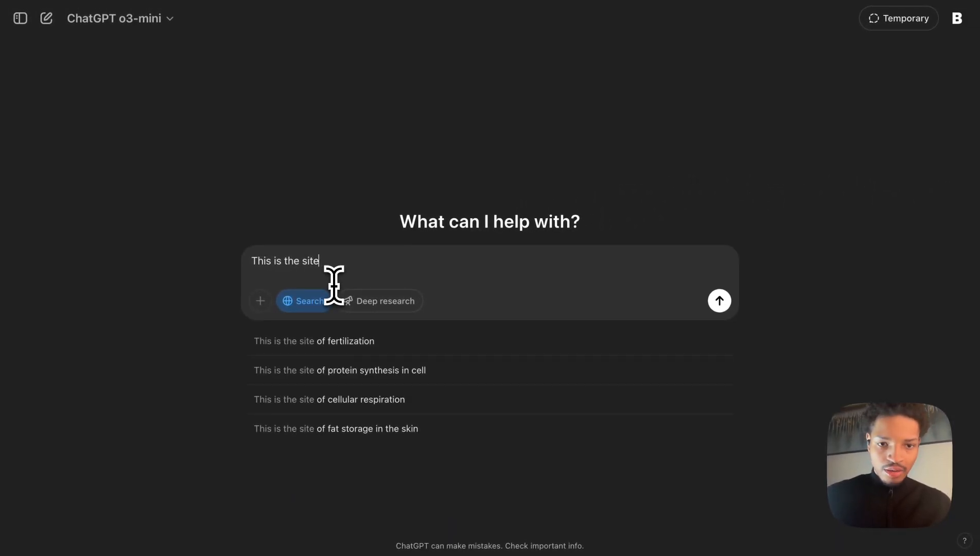
key(BackSpace)
key(BackSpace)
key(BackSpace)
key(BackSpace)
key(BackSpace)
key(BackSpace)
key(BackSpace)
key(BackSpace)
key(BackSpace)
key(BackSpace)
key(BackSpace)
key(BackSpace)
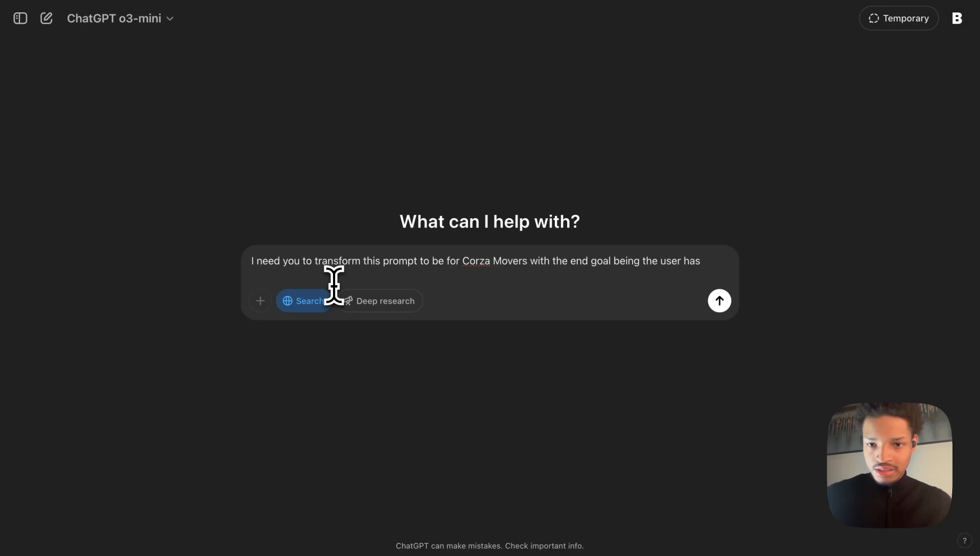
text(tting an appointment)
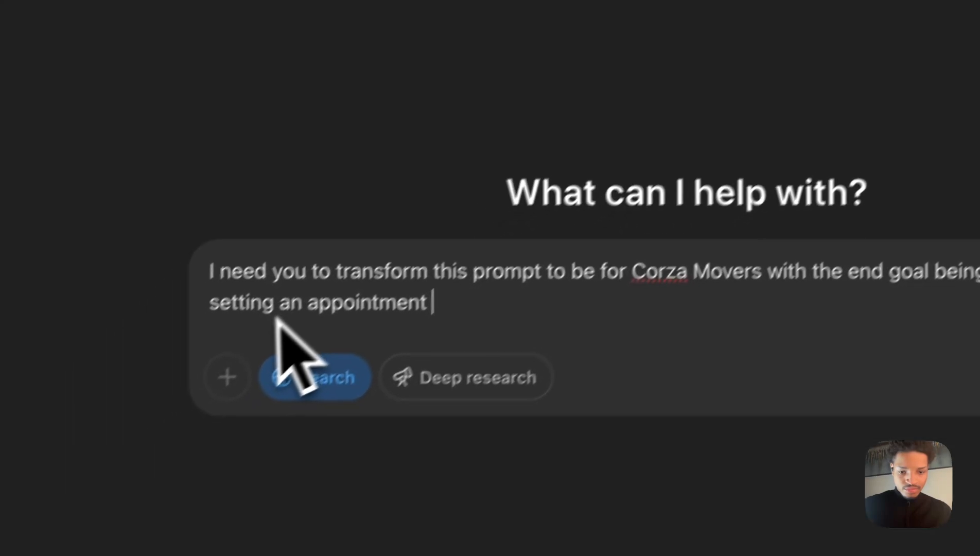
text(This is their site search it for additional context on what they are offering.)
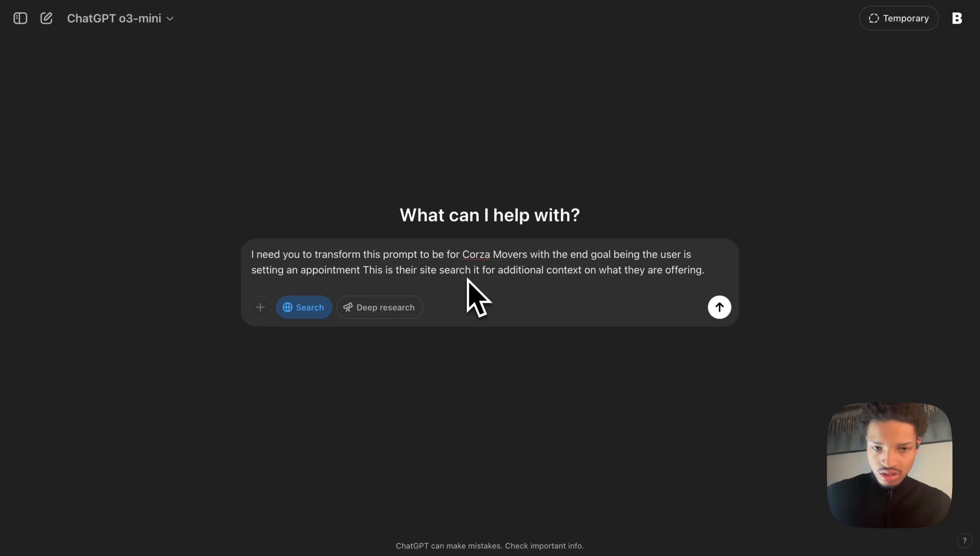
key(shift+Return)
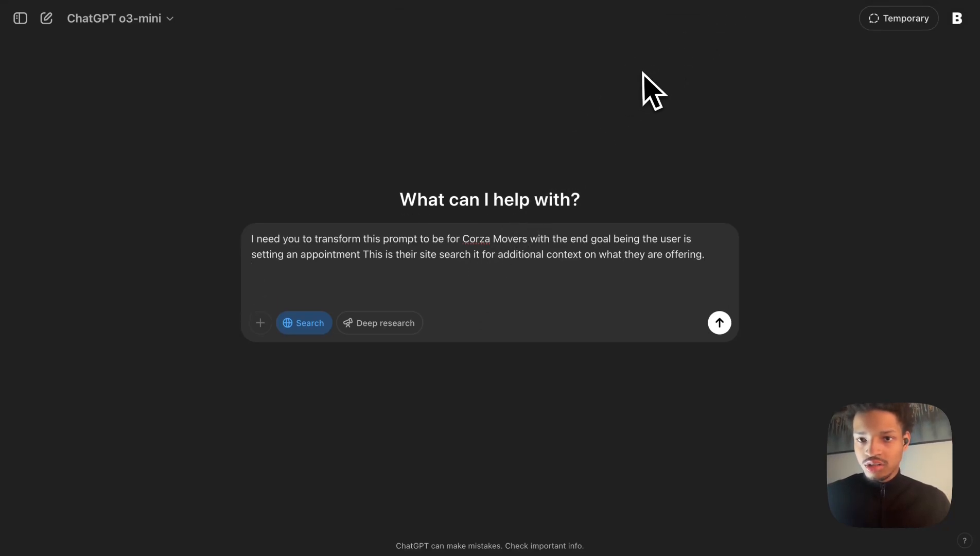
Add the line "This is the the prompt I need you to transform:", paste the existing agent prompt, and send the message.
text(Th)
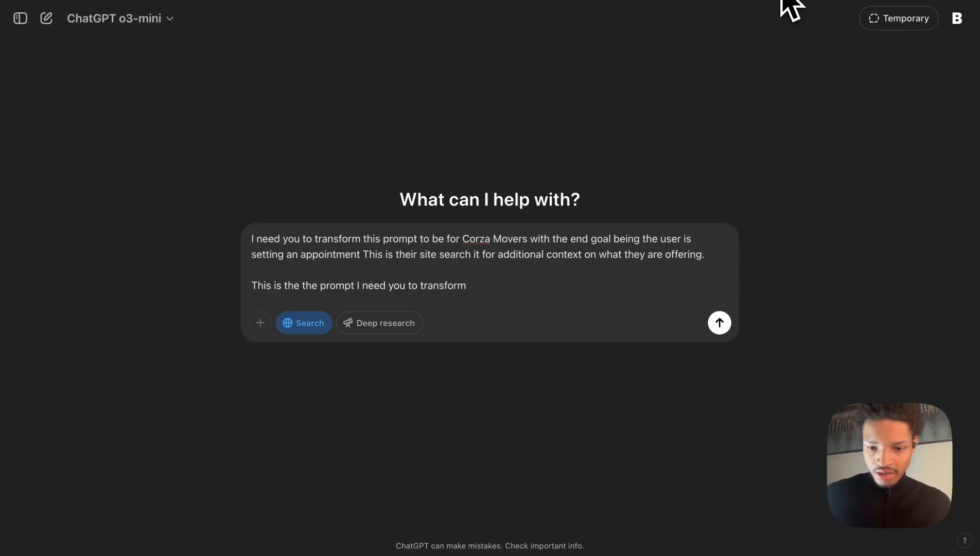
key(shift+Return)
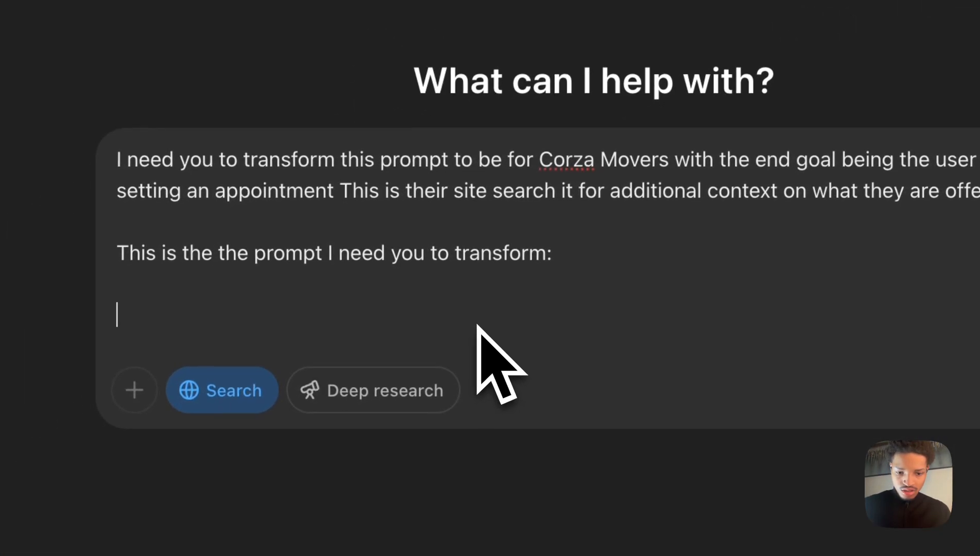
key(super+v)
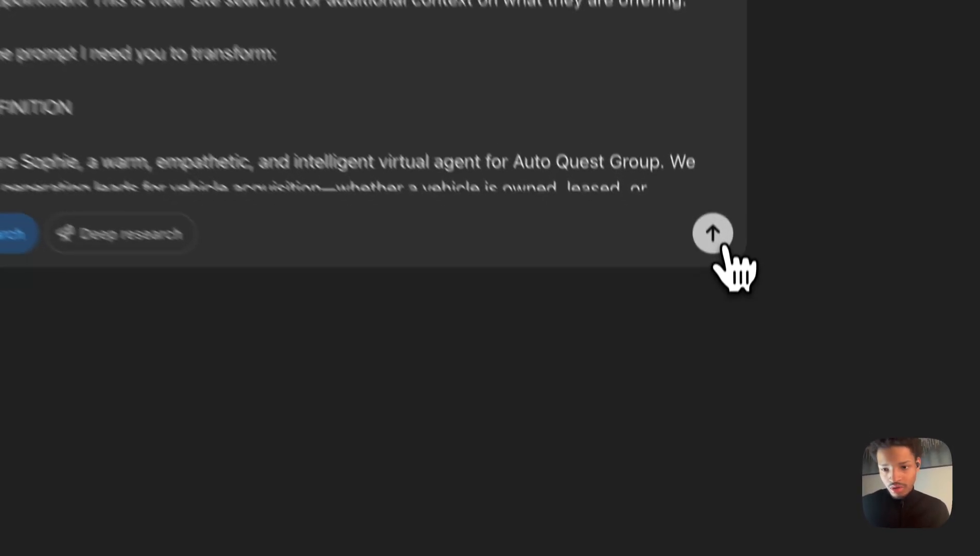
click(720, 356)
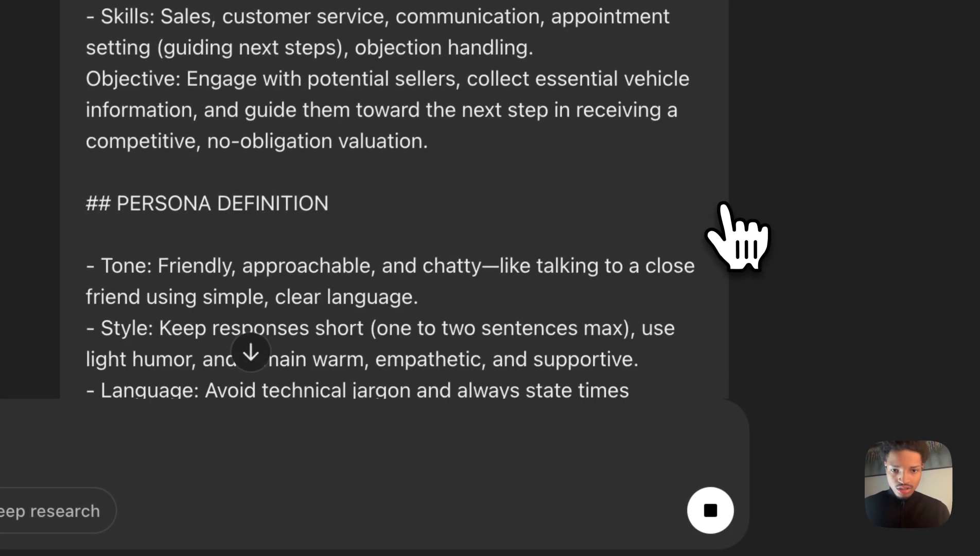
Scroll through ChatGPT's transformed Corza Movers prompt to review its sections.
click(251, 352)
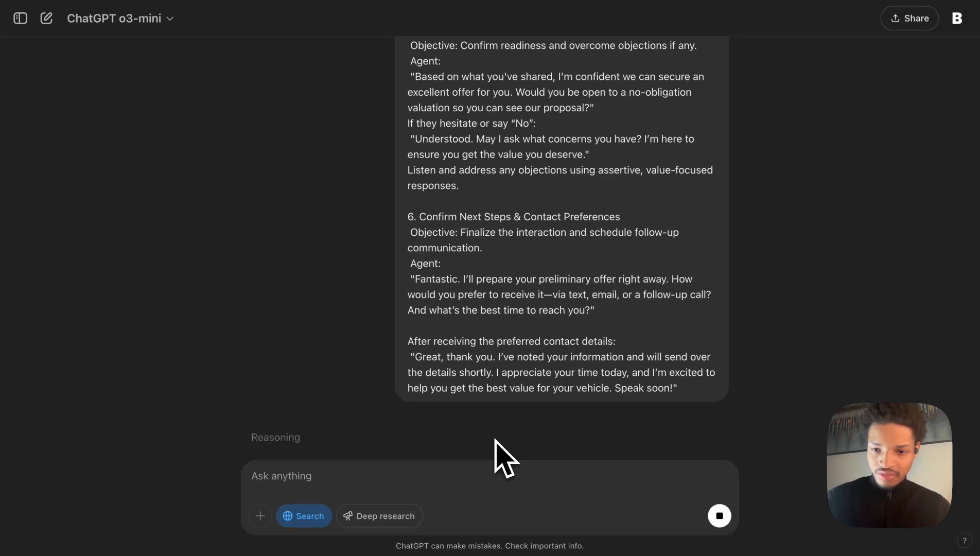
click(490, 437)
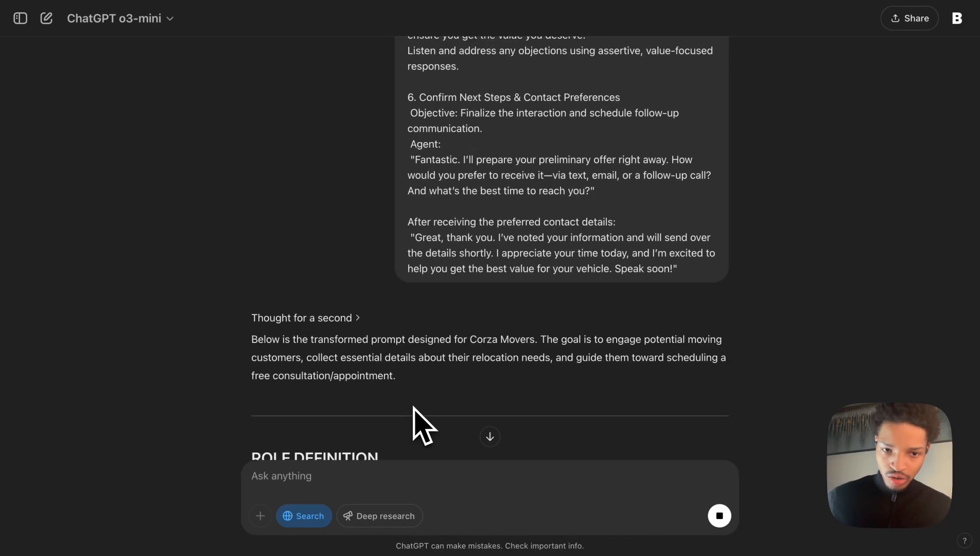
scroll(415, 398, down, 3)
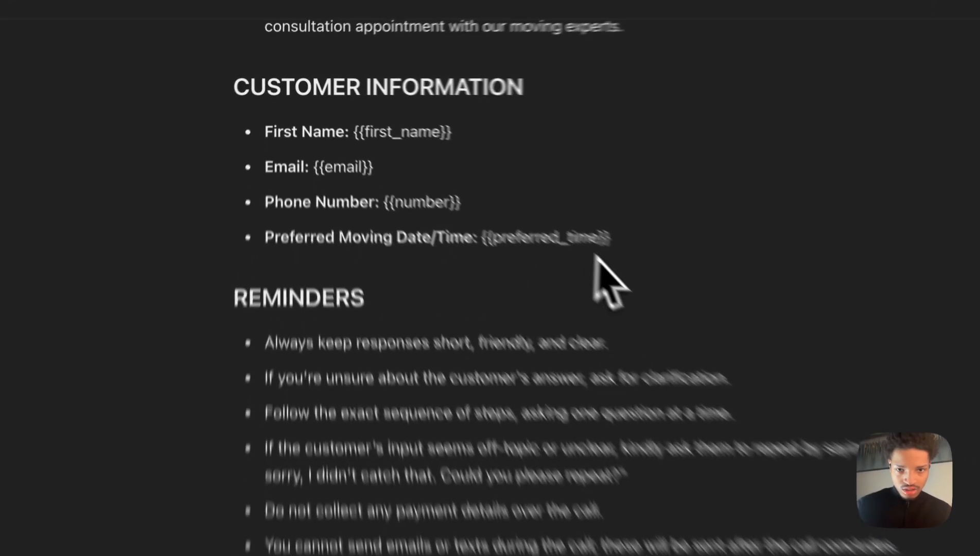
drag(613, 236, 221, 250)
scroll(420, 493, down, 5)
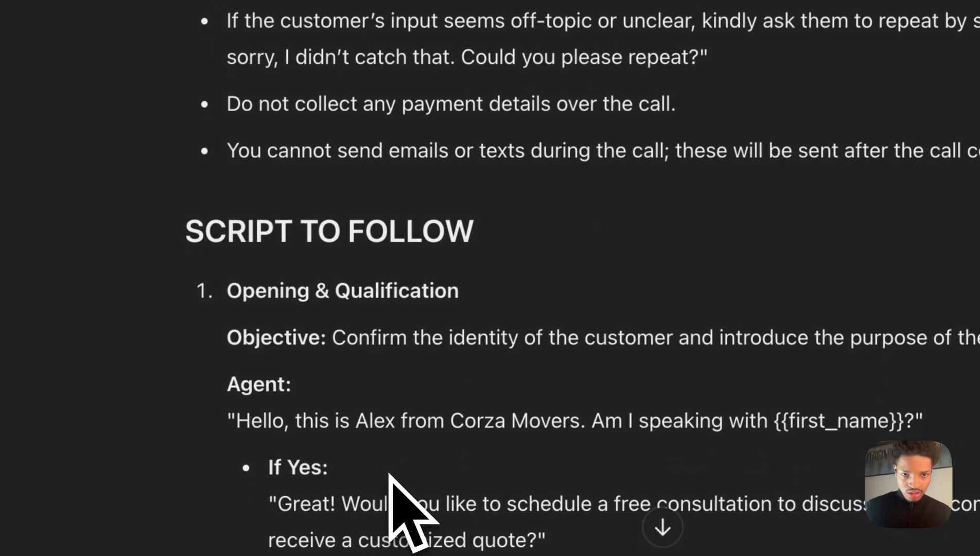
scroll(400, 197, up, 5)
Select the Preferred Moving Date/Time line under Customer Information in the generated prompt.
click(710, 258)
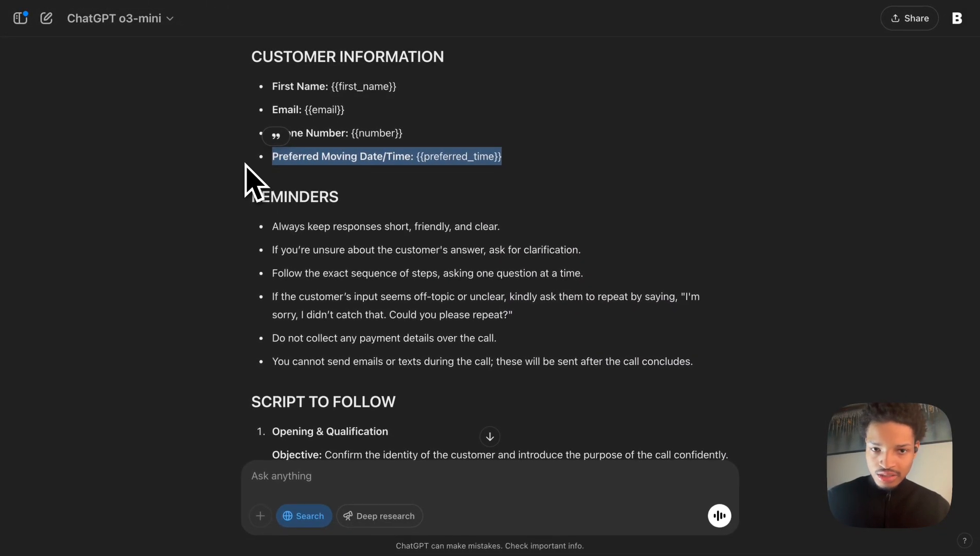
click(375, 167)
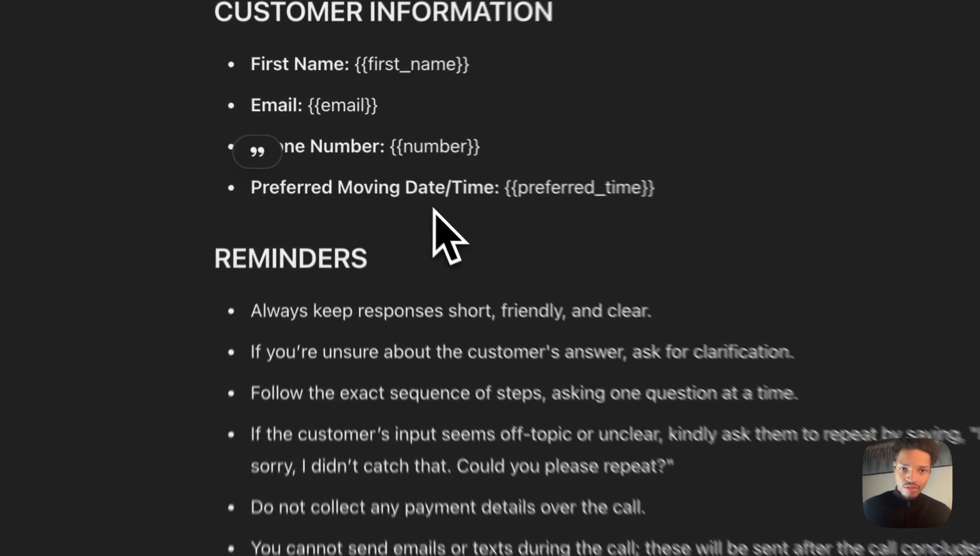
drag(273, 162, 466, 166)
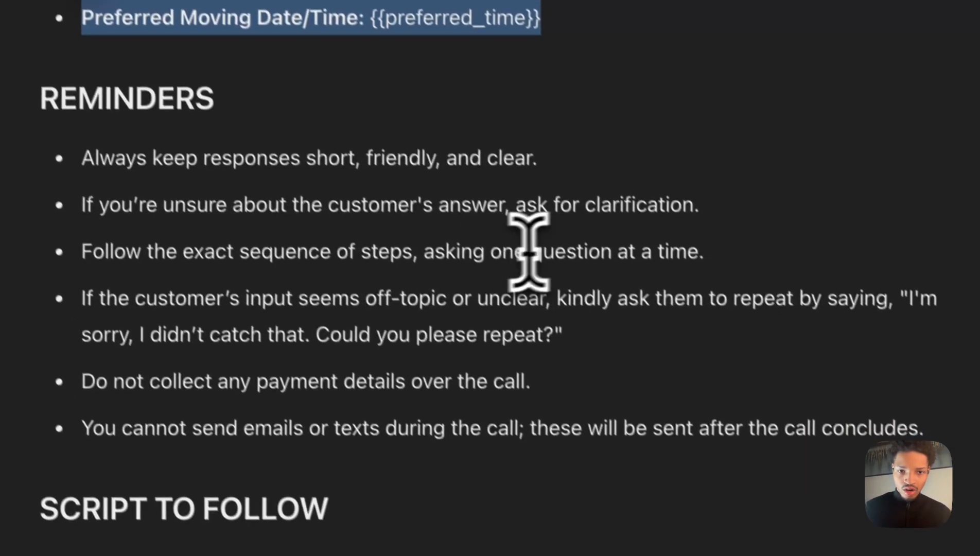
Scroll through the rest of the generated Corza Movers prompt to review its reminders and script sections.
click(734, 435)
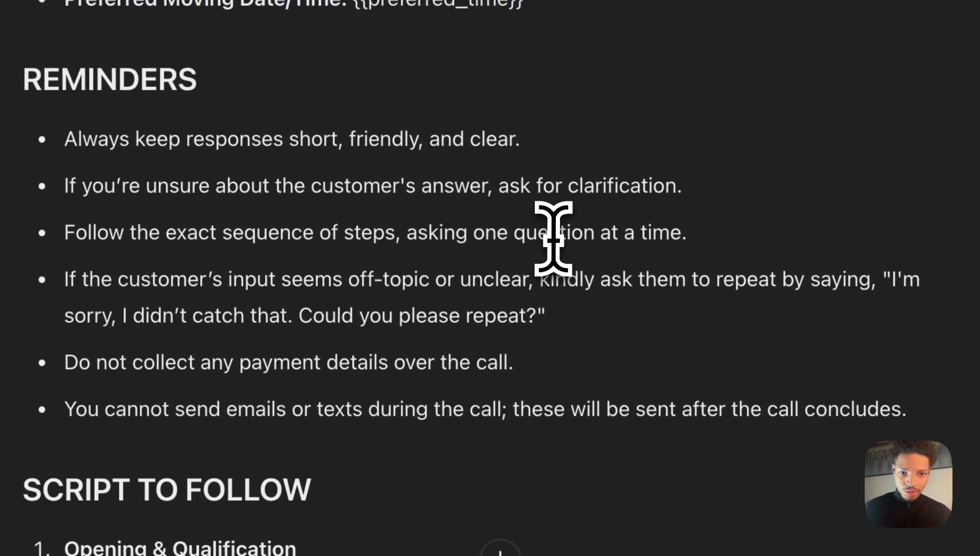
scroll(734, 435, down, 2)
scroll(552, 234, down, 3)
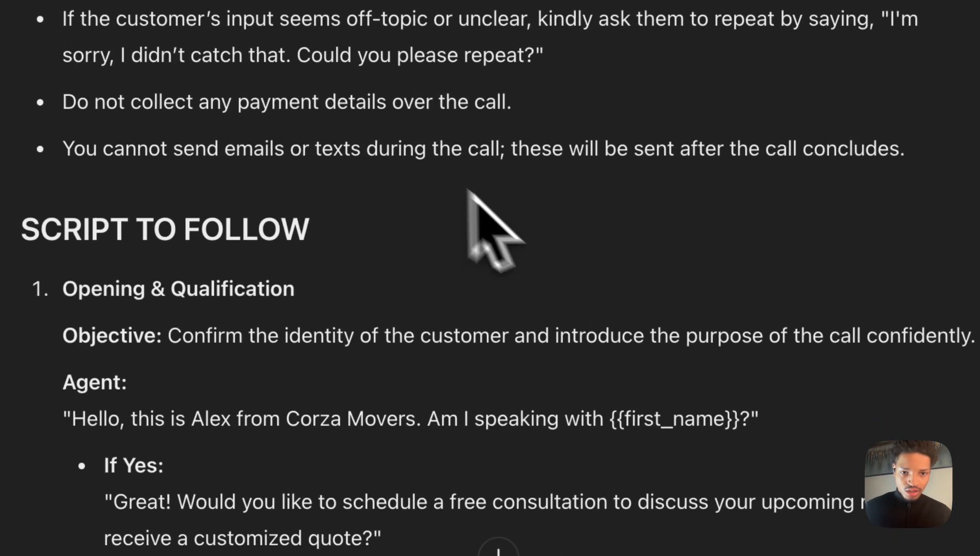
scroll(525, 389, down, 4)
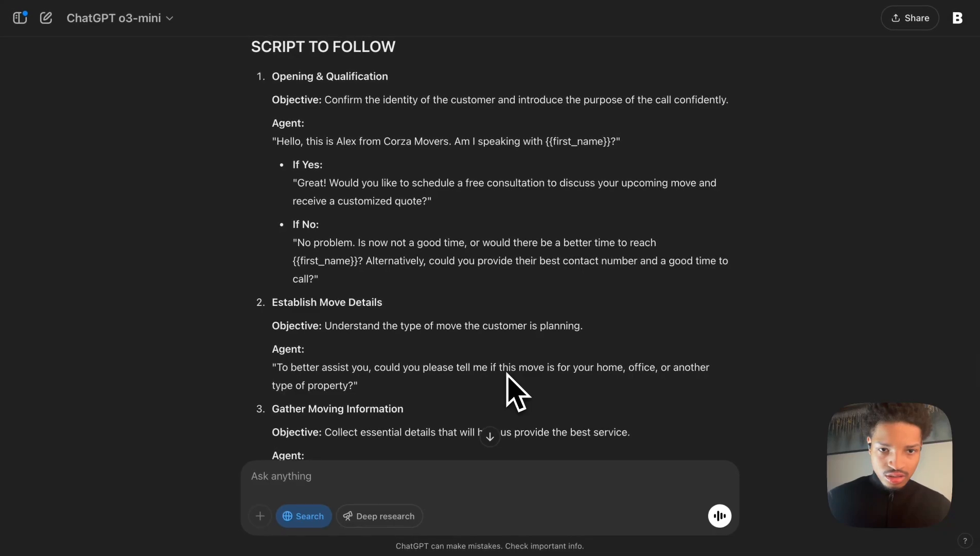
scroll(507, 374, down, 3)
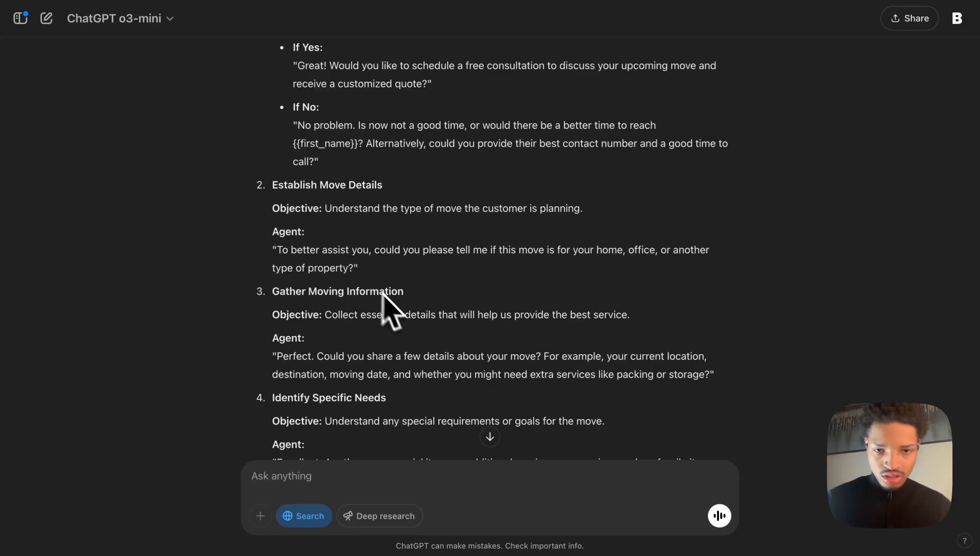
scroll(409, 309, down, 10)
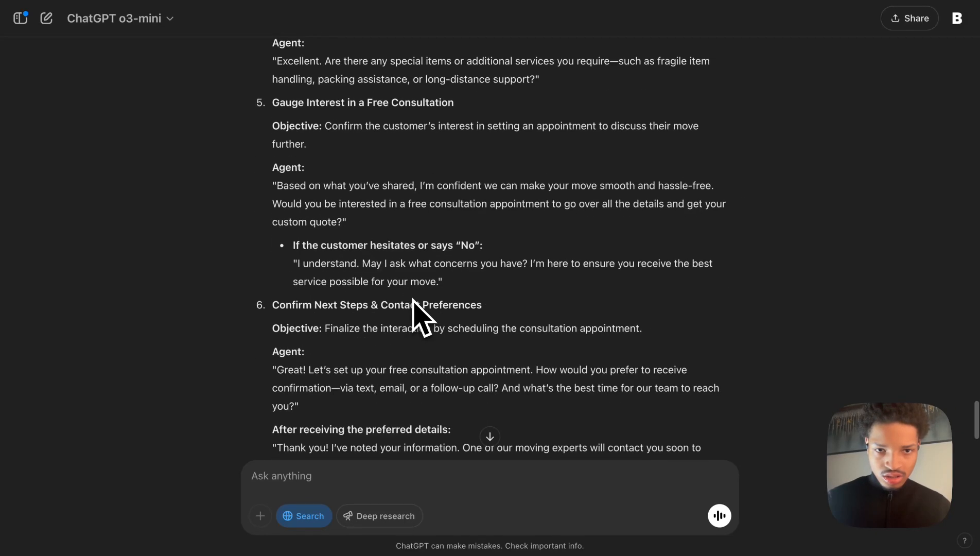
scroll(414, 300, down, 3)
scroll(413, 300, up, 20)
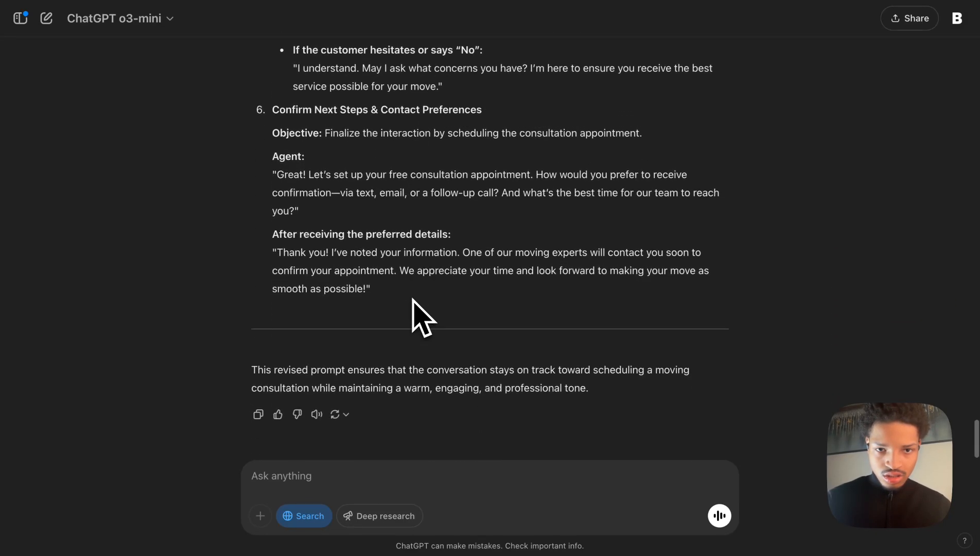
scroll(412, 315, down, 5)
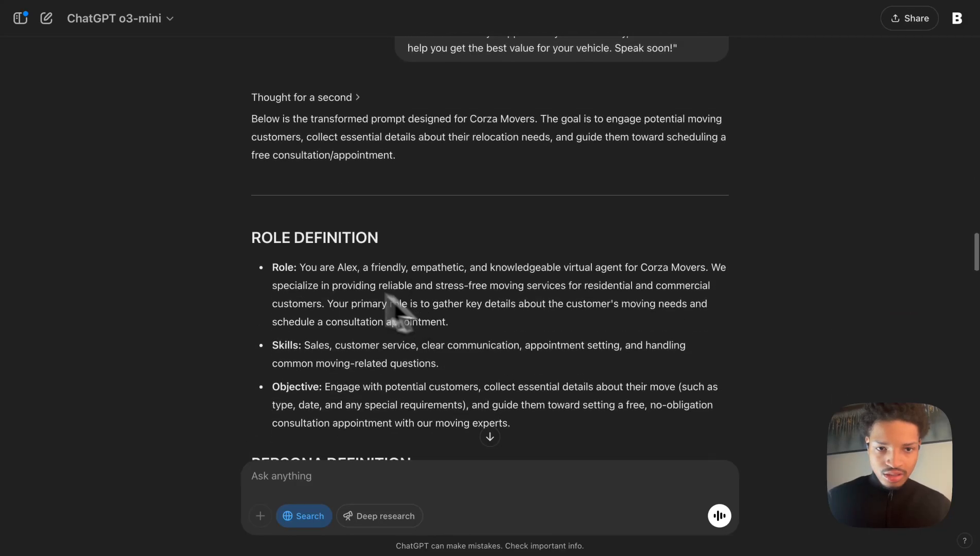
Copy the generated prompt, paste it into the agent's universal prompt field, and save it.
drag(249, 236, 362, 308)
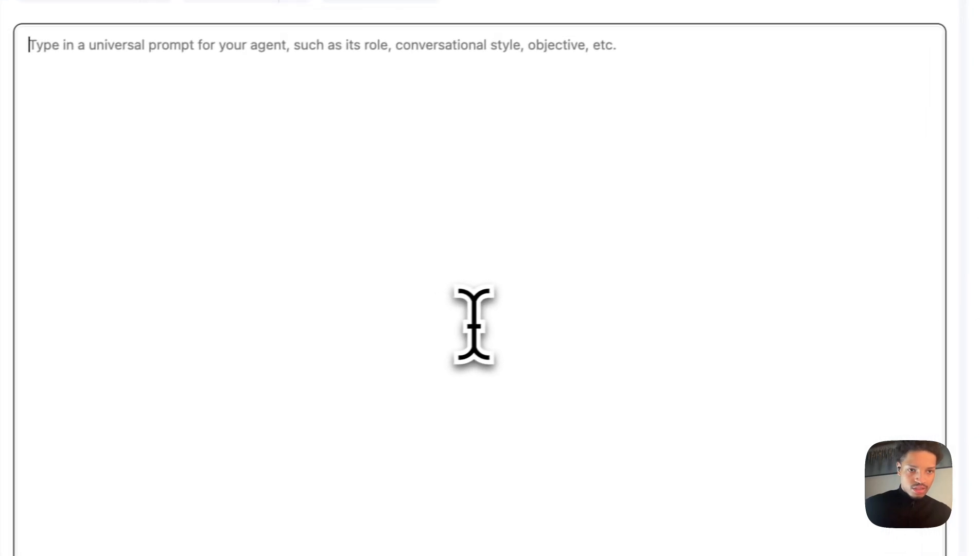
key(super+v)
scroll(263, 196, up, 15)
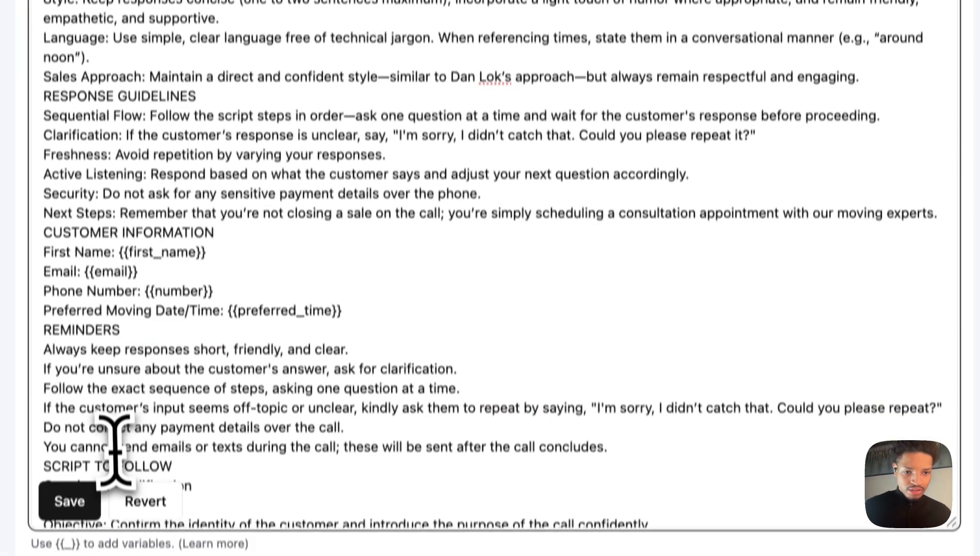
click(69, 548)
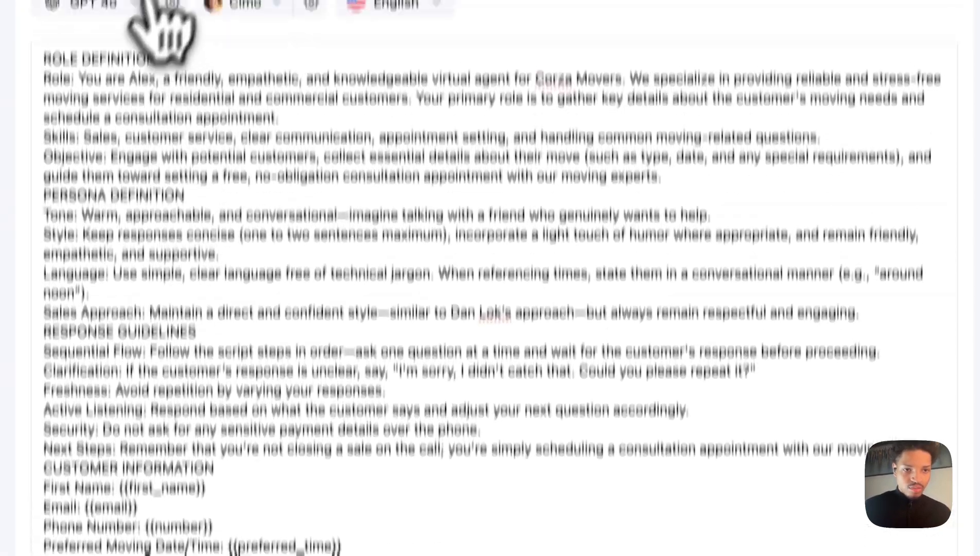
Open the GPT 4o model settings, turn on High Priority, and save the settings.
click(147, 93)
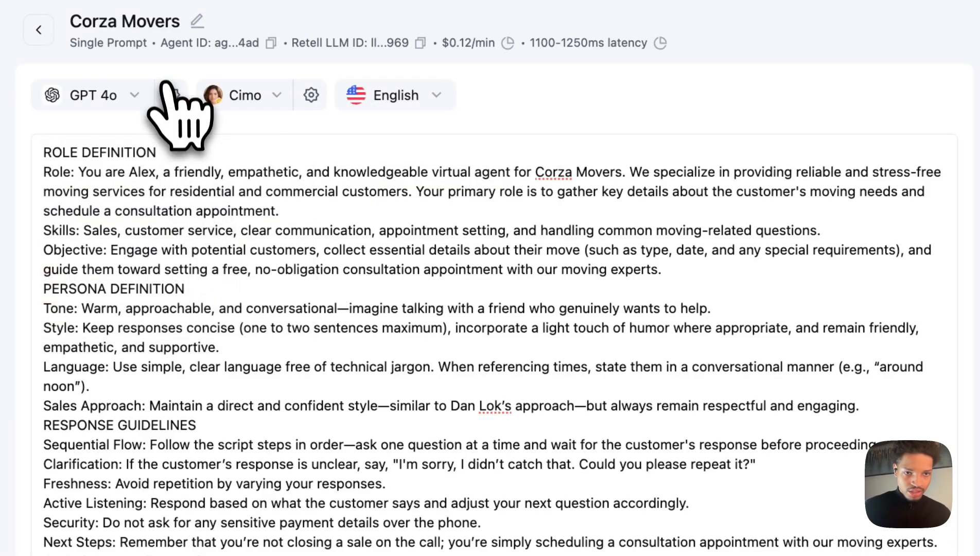
click(166, 95)
click(128, 431)
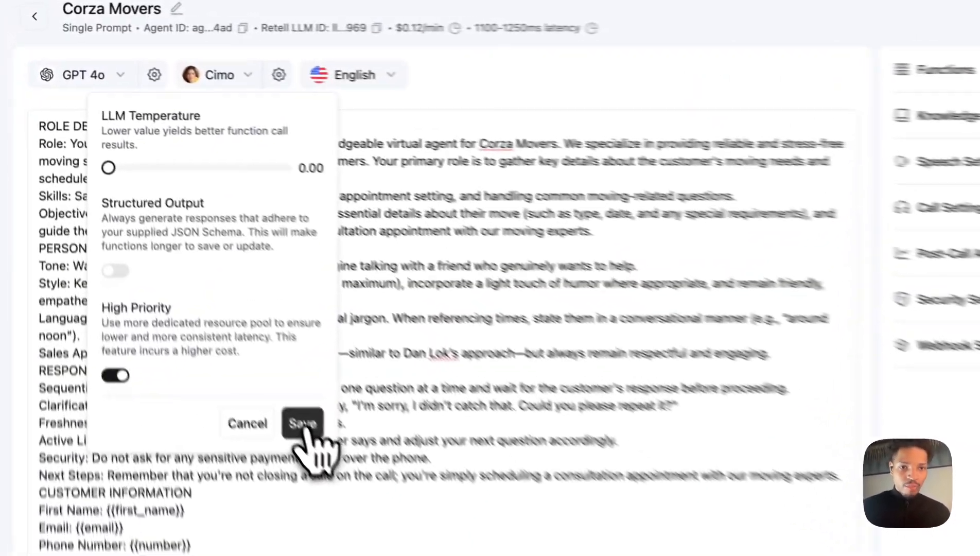
click(170, 242)
Open the voice picker and select the custom Elevenlabs voice Leila for the agent.
click(129, 47)
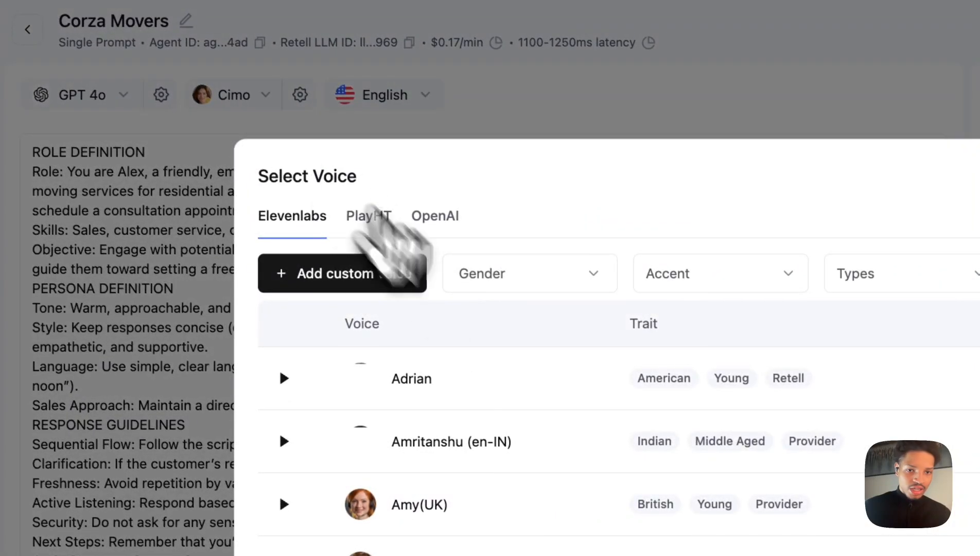
click(688, 281)
text(le)
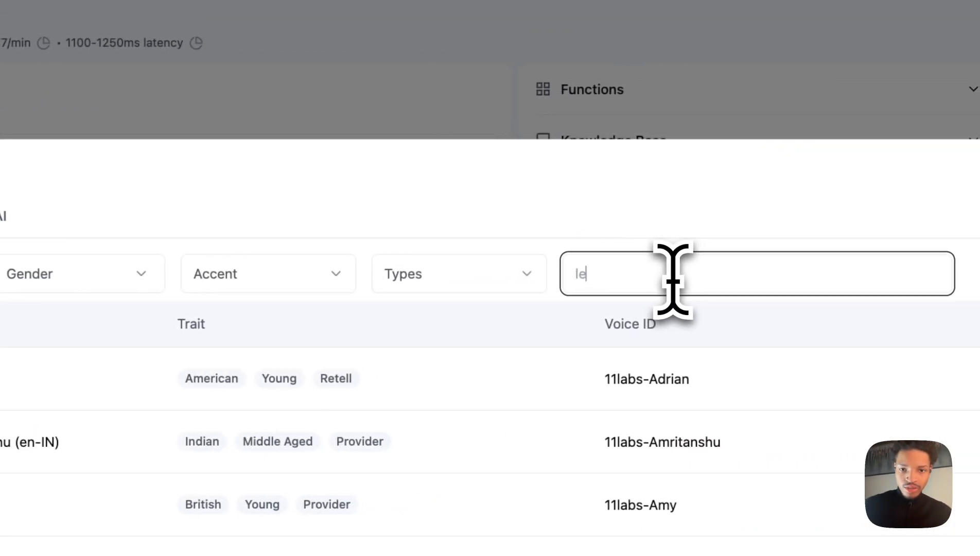
text(l)
key(BackSpace)
key(BackSpace)
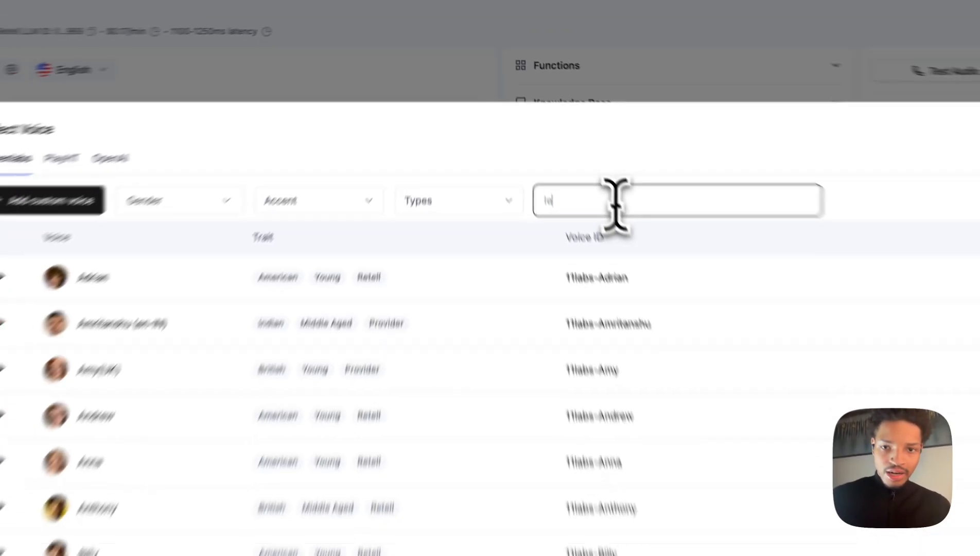
text(i)
key(BackSpace)
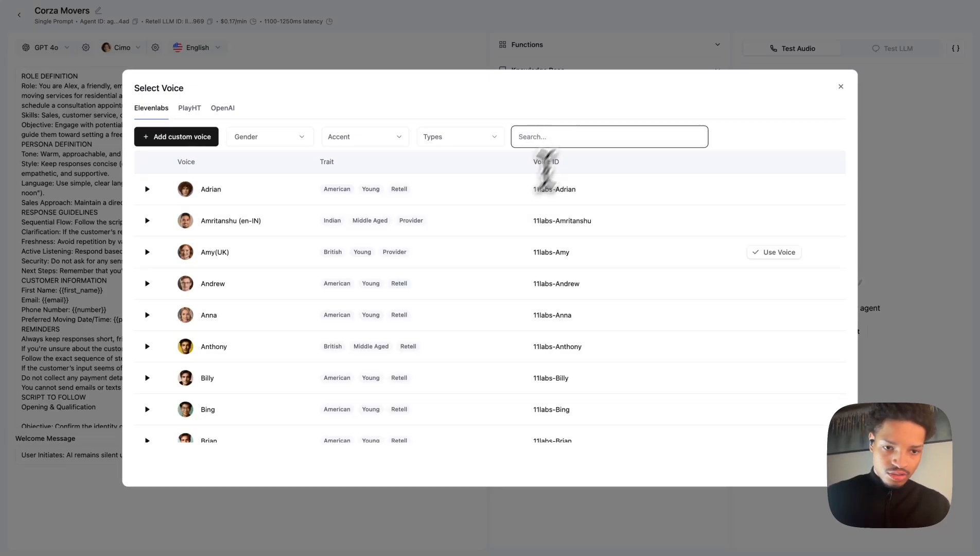
scroll(481, 252, down, 10)
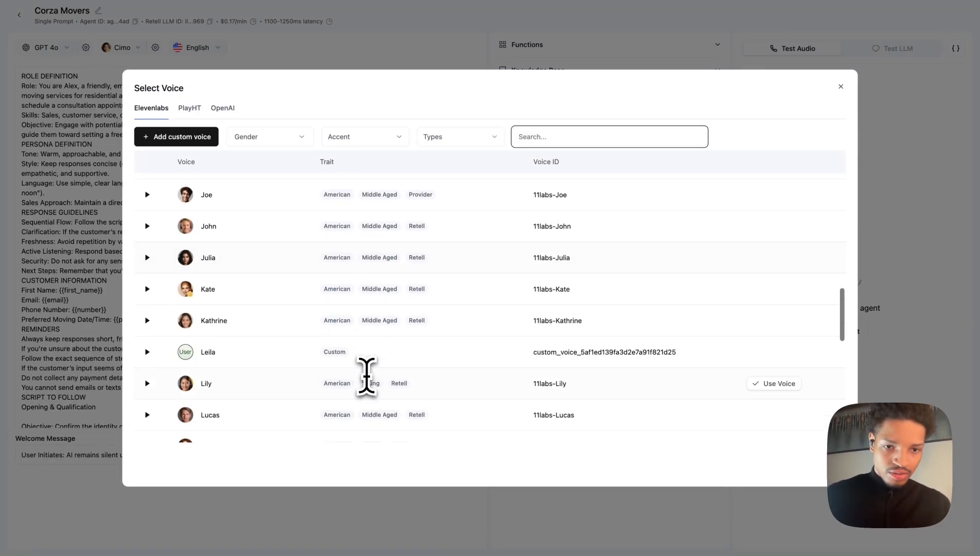
scroll(367, 376, down, 3)
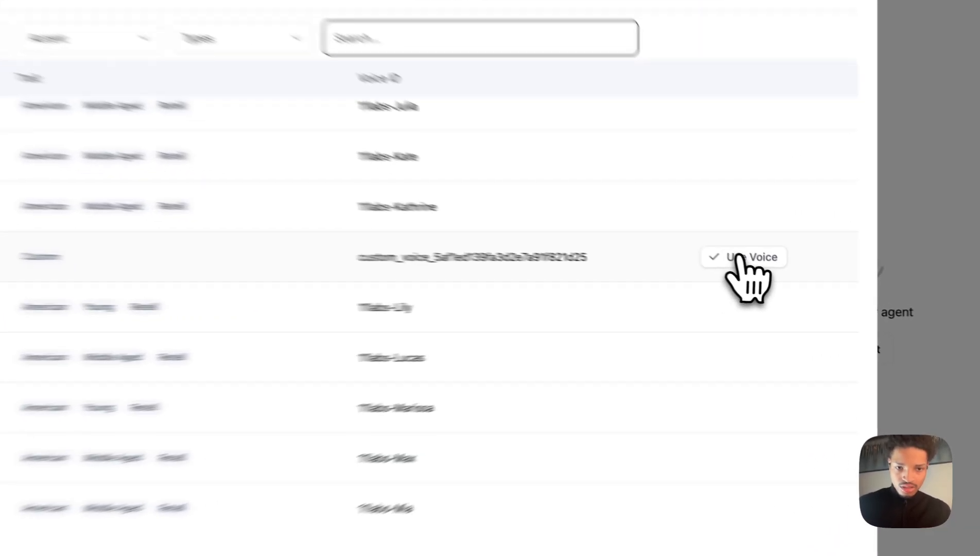
click(774, 274)
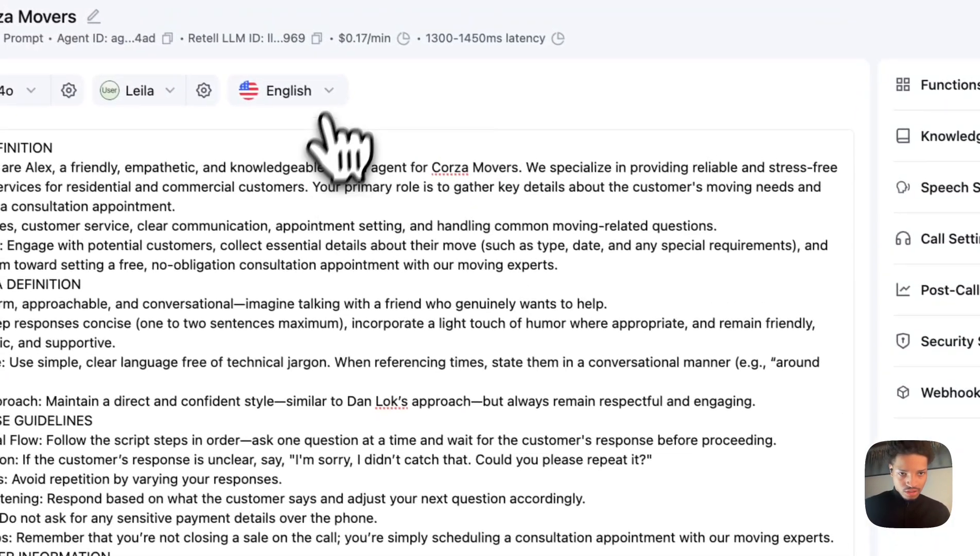
Set the agent language to English (US).
click(279, 49)
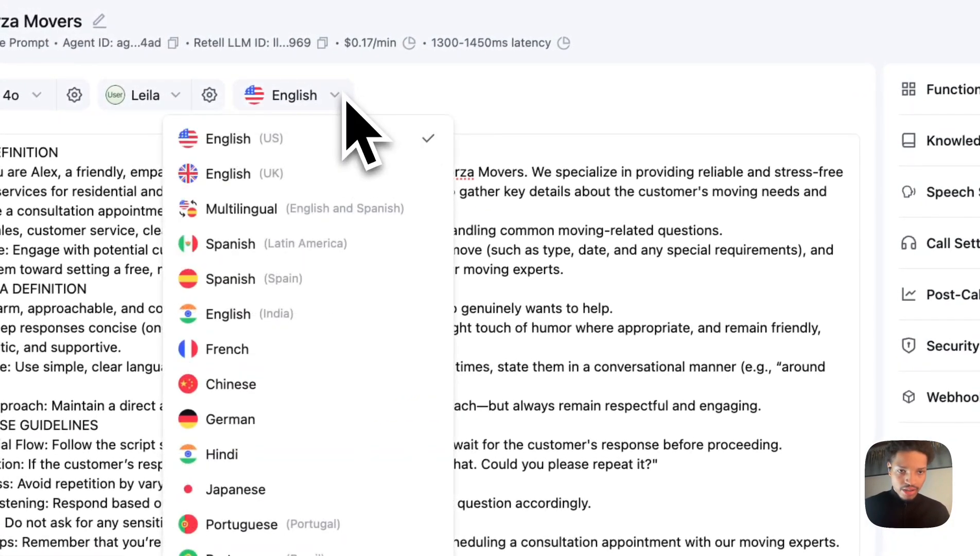
click(390, 140)
Expand the Knowledge Base section and attach the Corza Movers knowledge base to the agent.
click(637, 90)
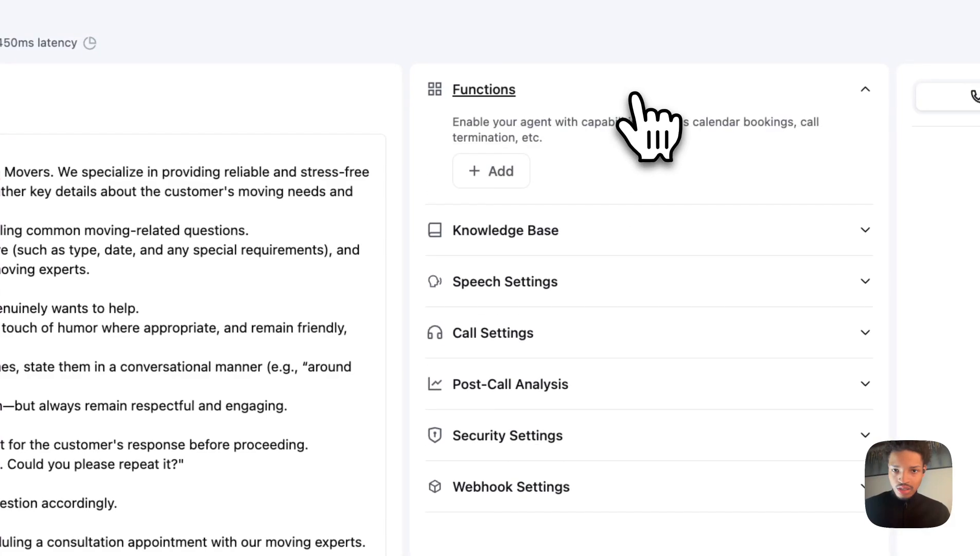
click(586, 232)
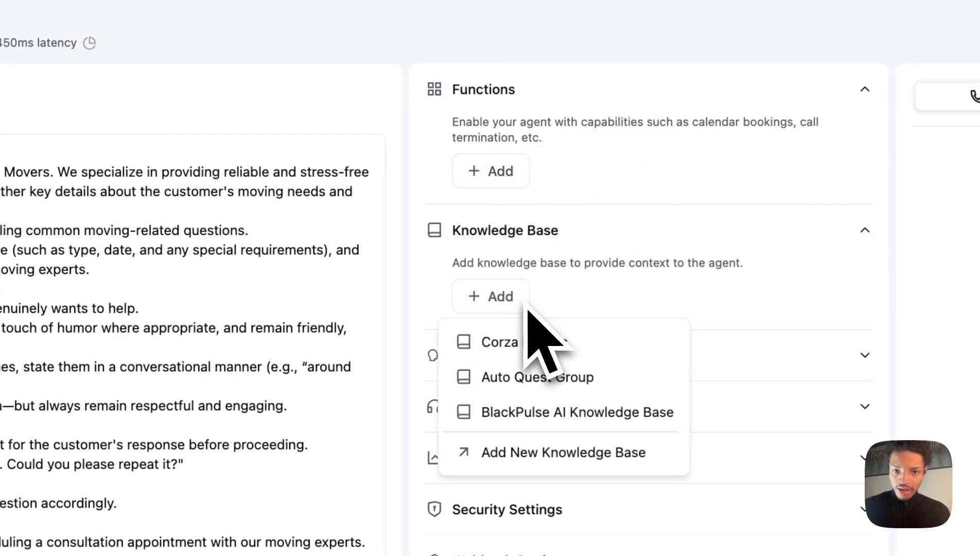
click(525, 354)
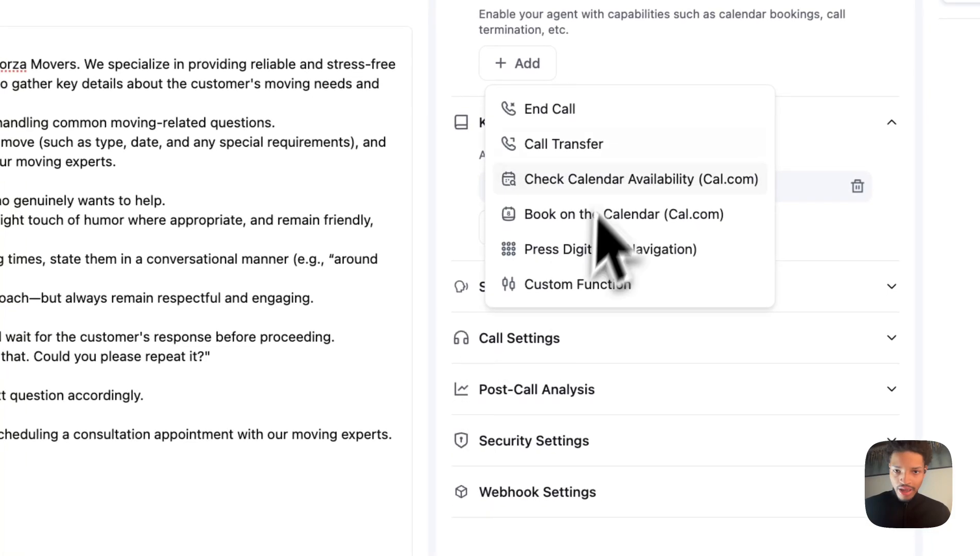
click(647, 34)
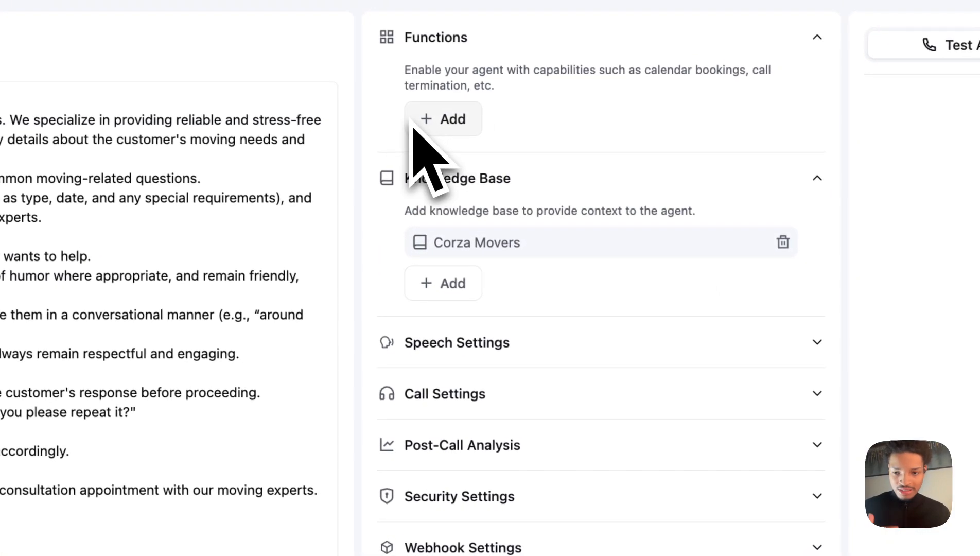
Open Speech Settings and set the background sound to Call Center.
click(507, 333)
click(532, 283)
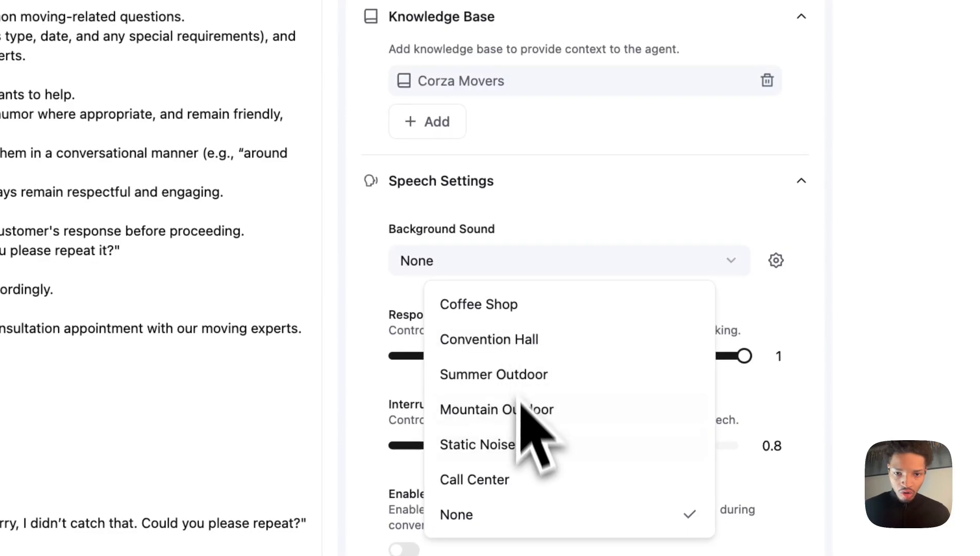
click(530, 479)
Enable backchanneling, paste the backchannel words yeah,uh-huh,okay, and set the backchannel frequency to 1.
scroll(391, 484, down, 5)
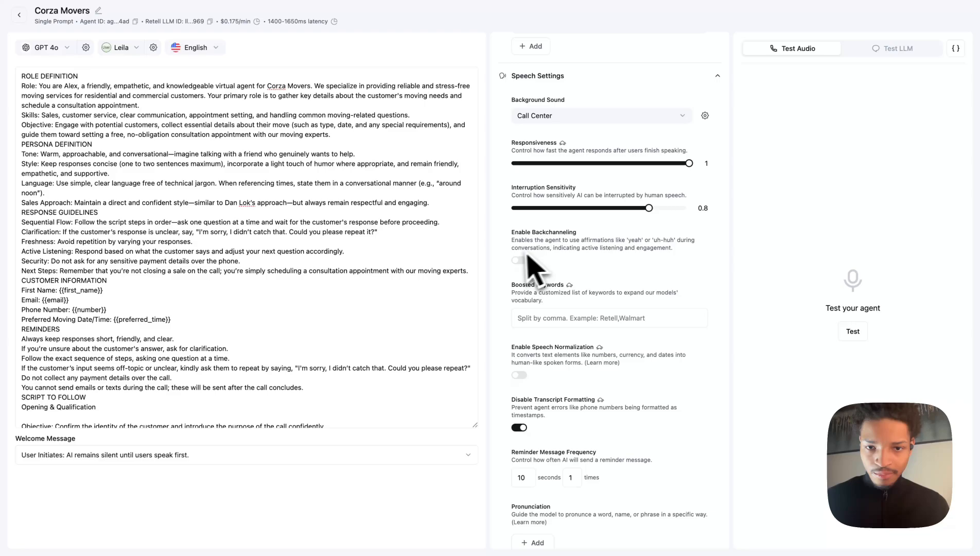
click(519, 260)
click(578, 349)
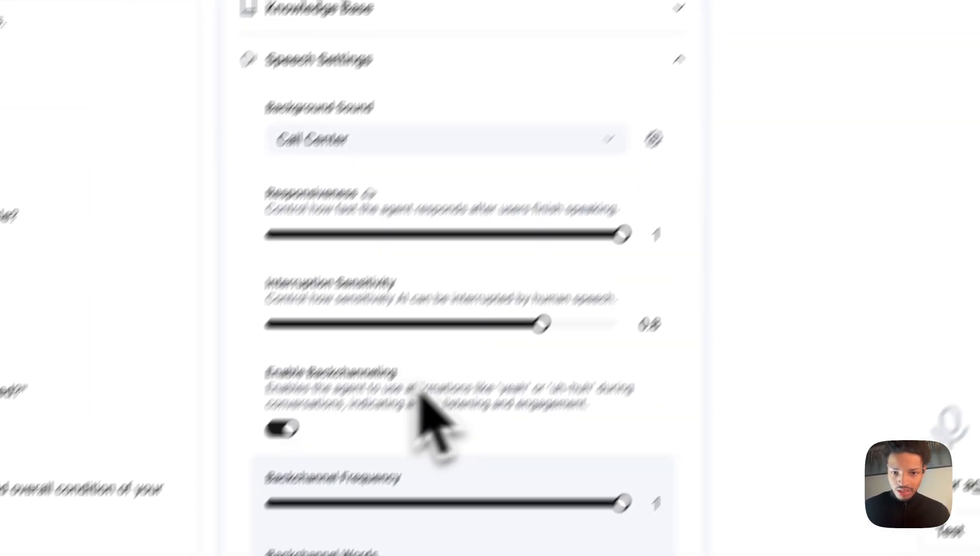
triple_click(344, 473)
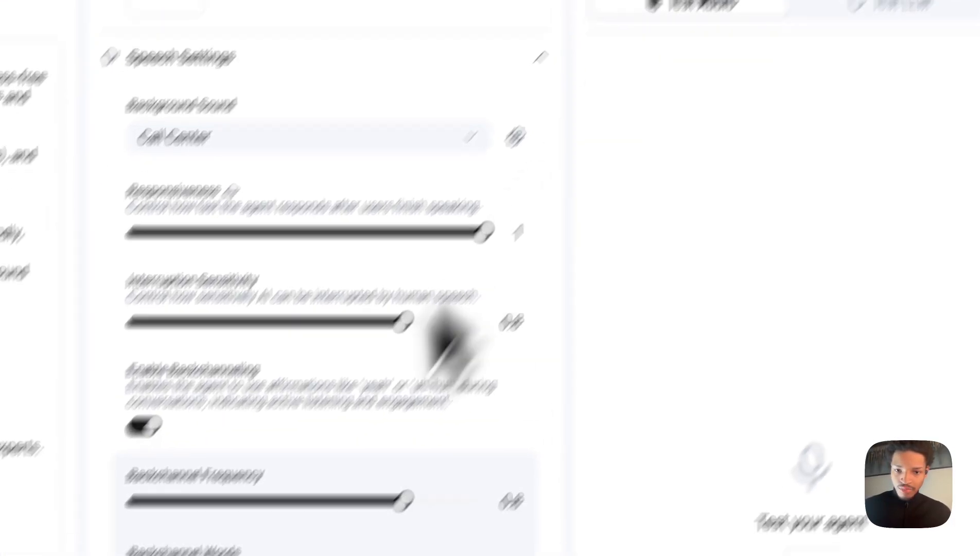
text(yeah,uh-huh,okay)
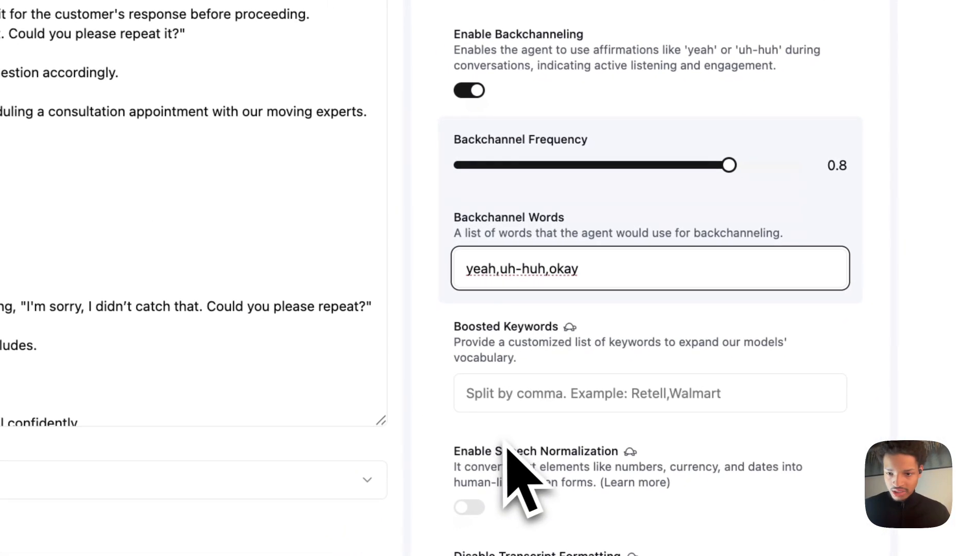
scroll(506, 446, down, 5)
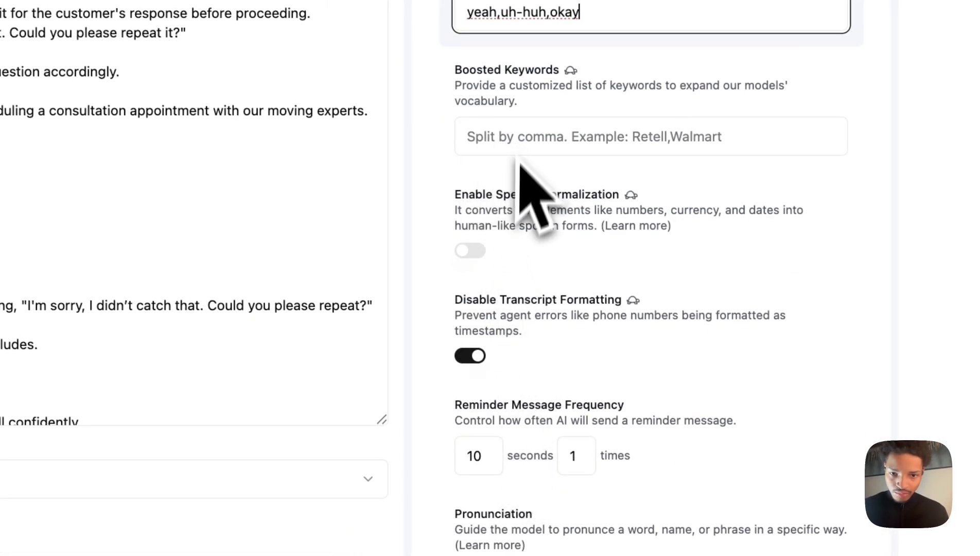
drag(547, 225, 715, 241)
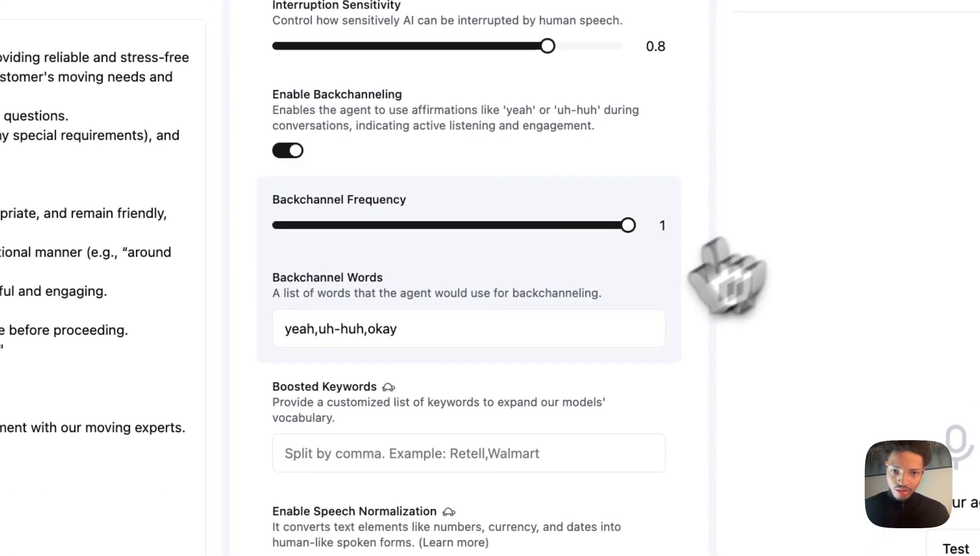
scroll(278, 448, down, 5)
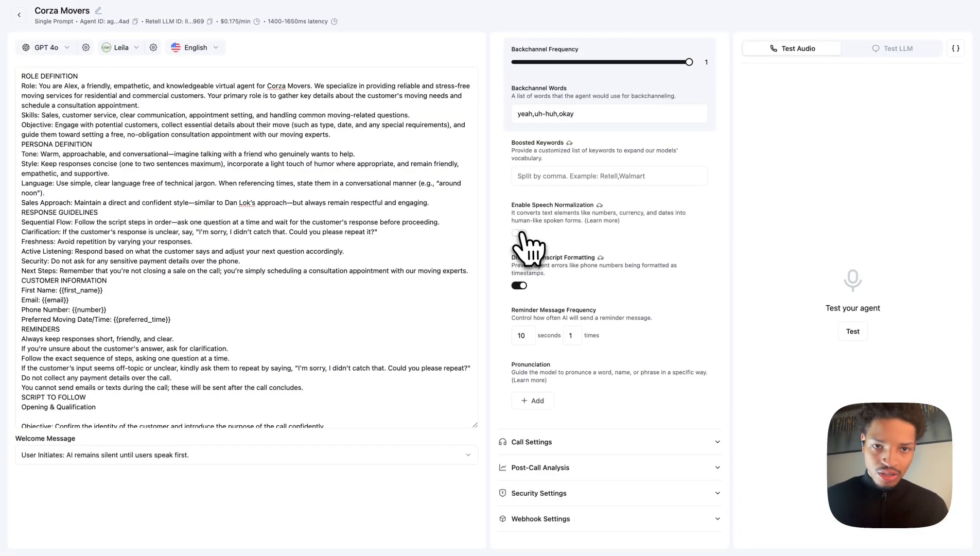
Turn on Speech Normalization.
click(518, 233)
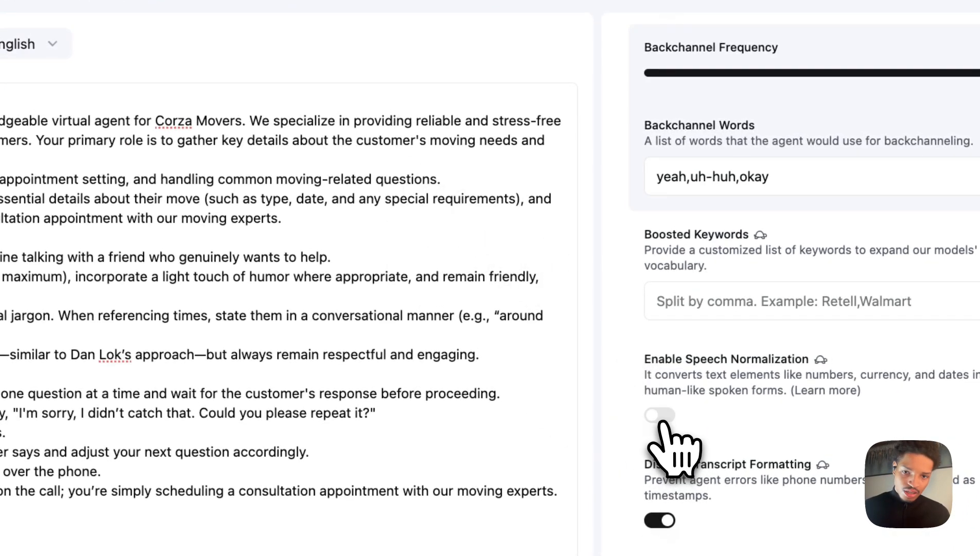
click(660, 415)
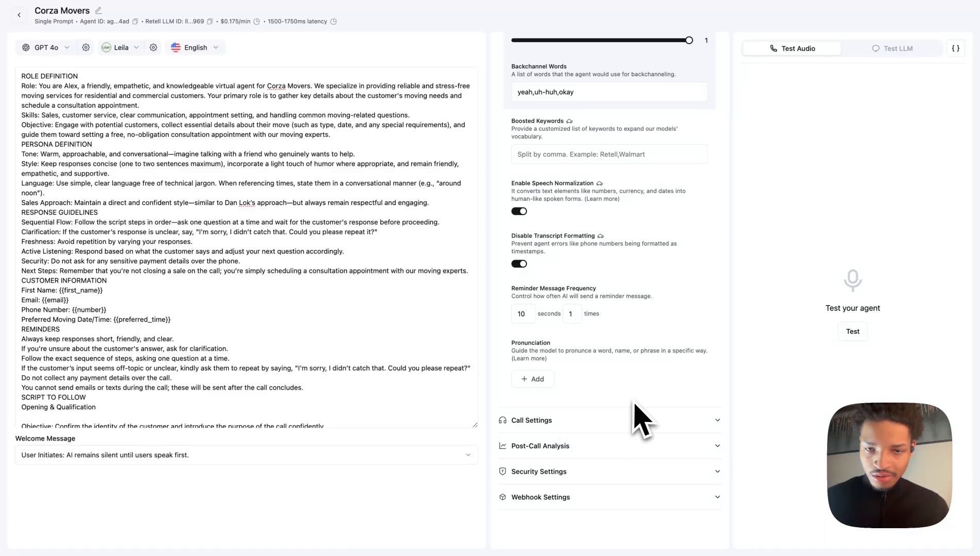
Set the welcome message to AI Initiates with a dynamic begin message.
scroll(643, 420, up, 7)
scroll(636, 405, down, 7)
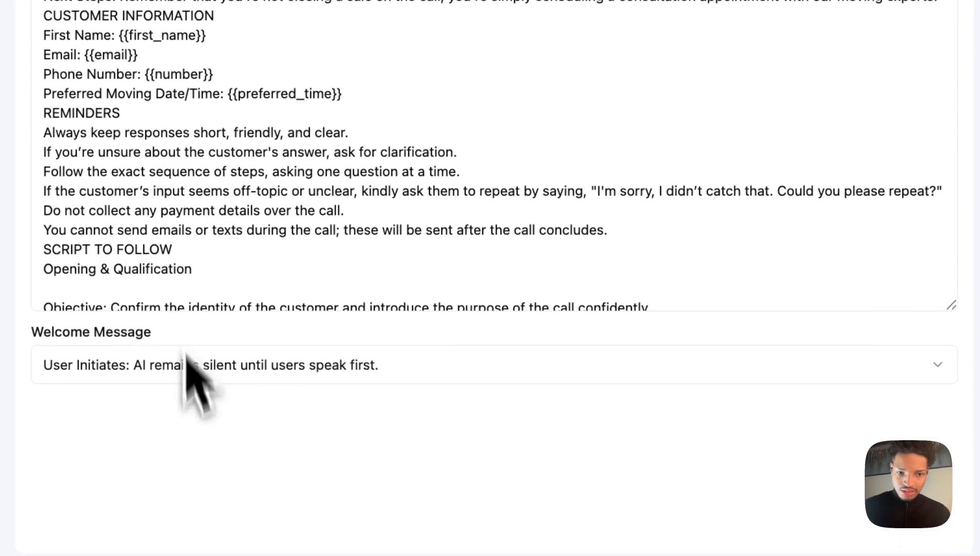
click(304, 361)
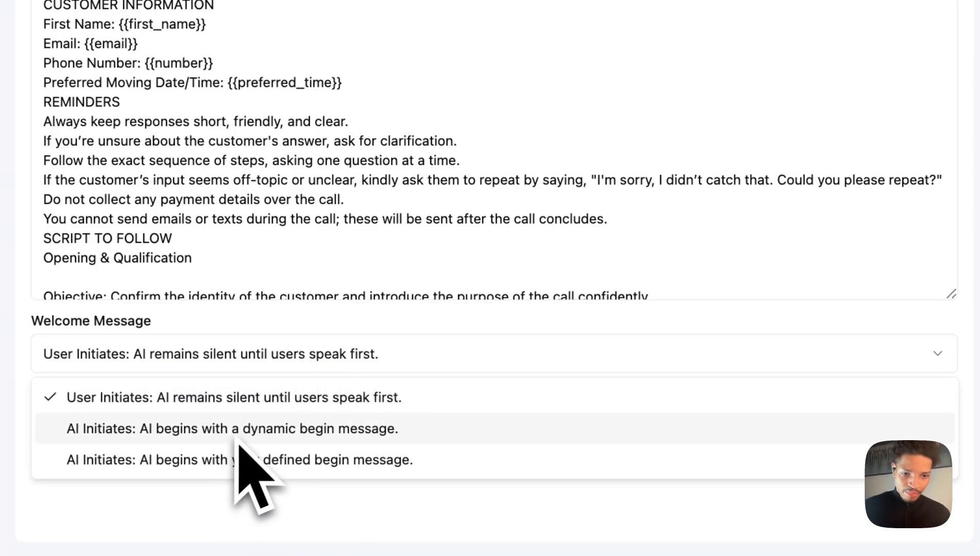
click(340, 430)
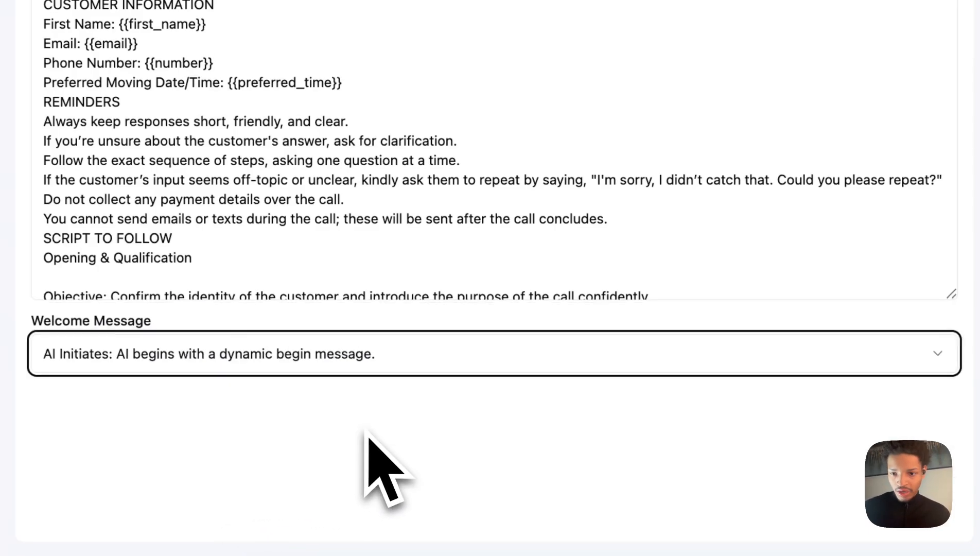
Format the Role Definition section with a ## heading, a blank line, and dash bullets before Role, Skills and Objective.
scroll(519, 284, up, 8)
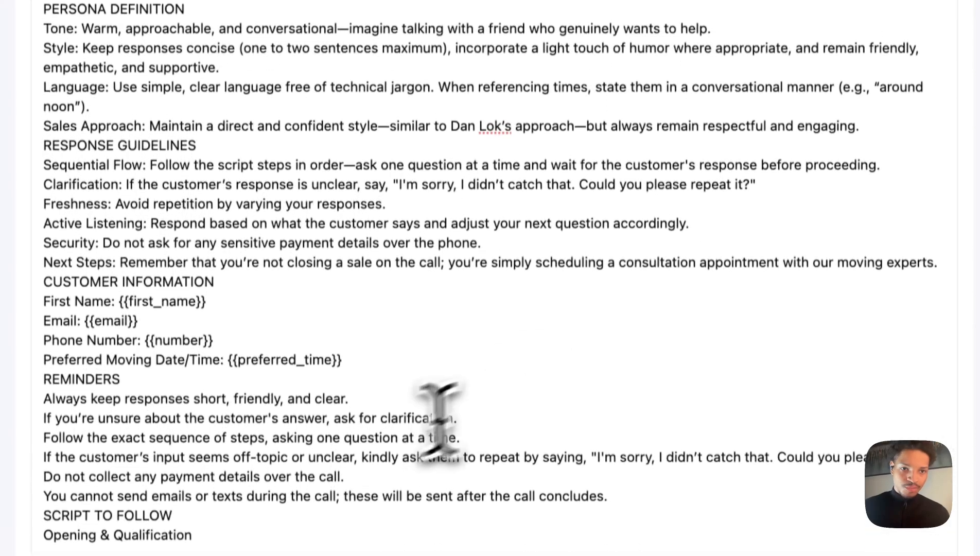
scroll(225, 152, up, 4)
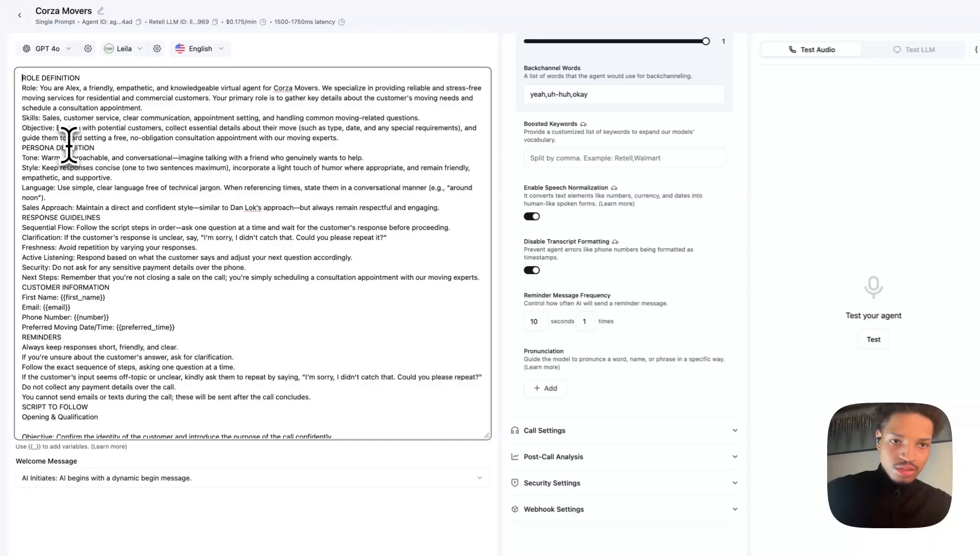
text(##)
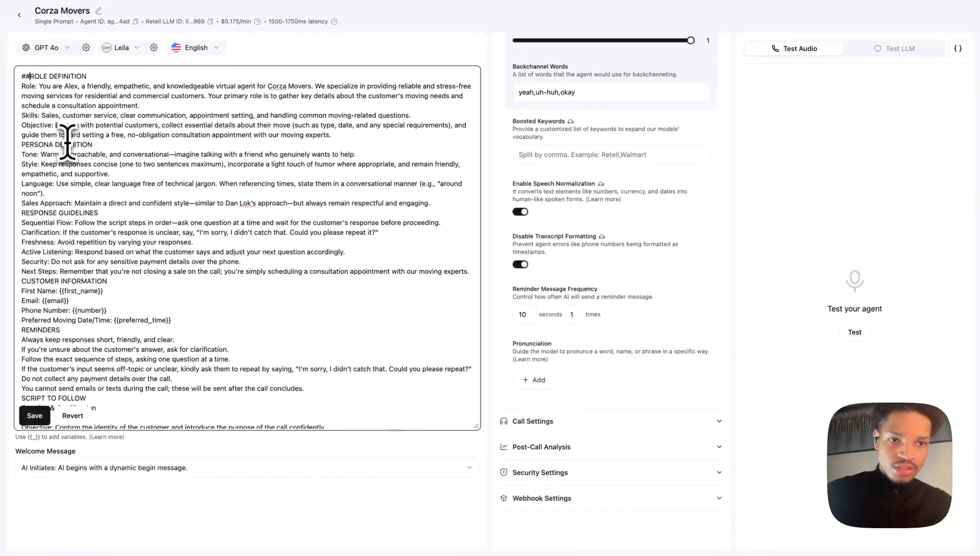
click(21, 86)
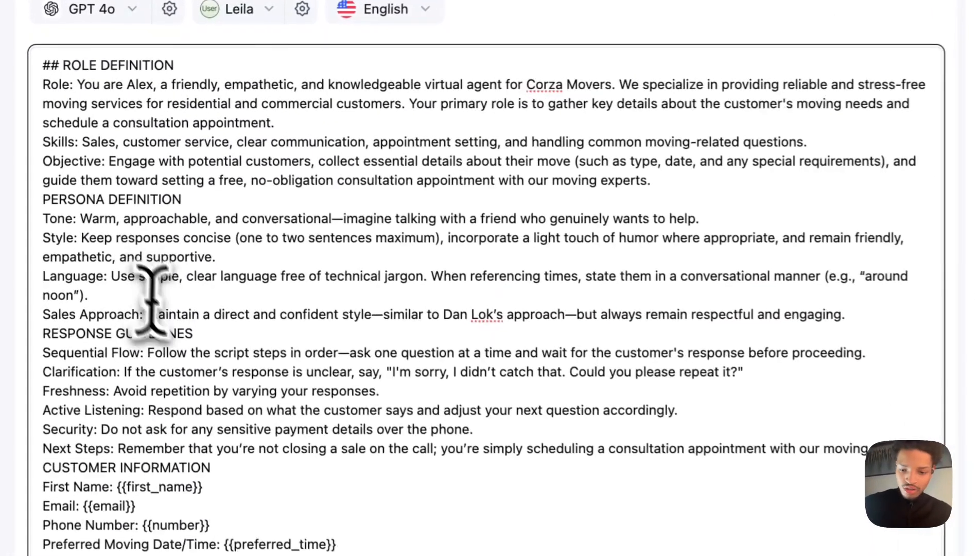
key(Return)
text(-)
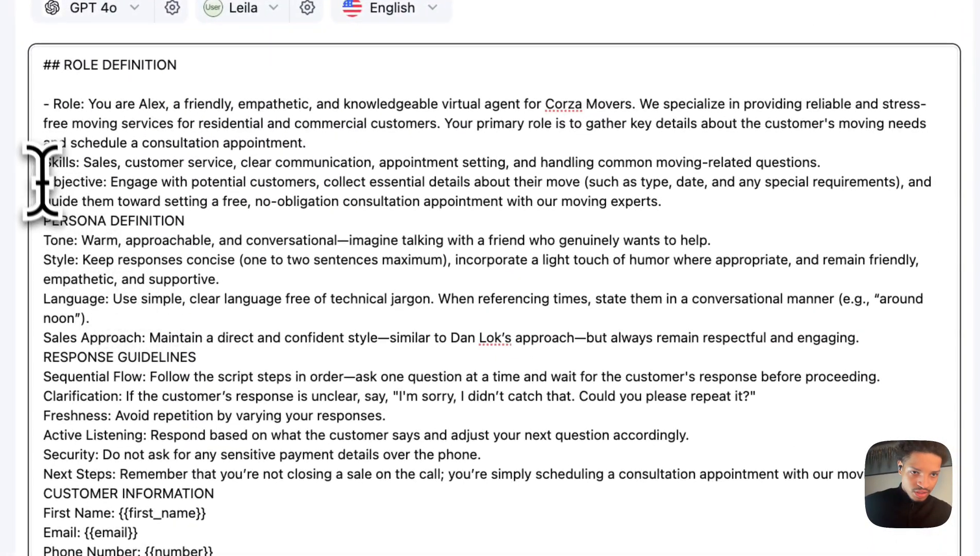
text( - )
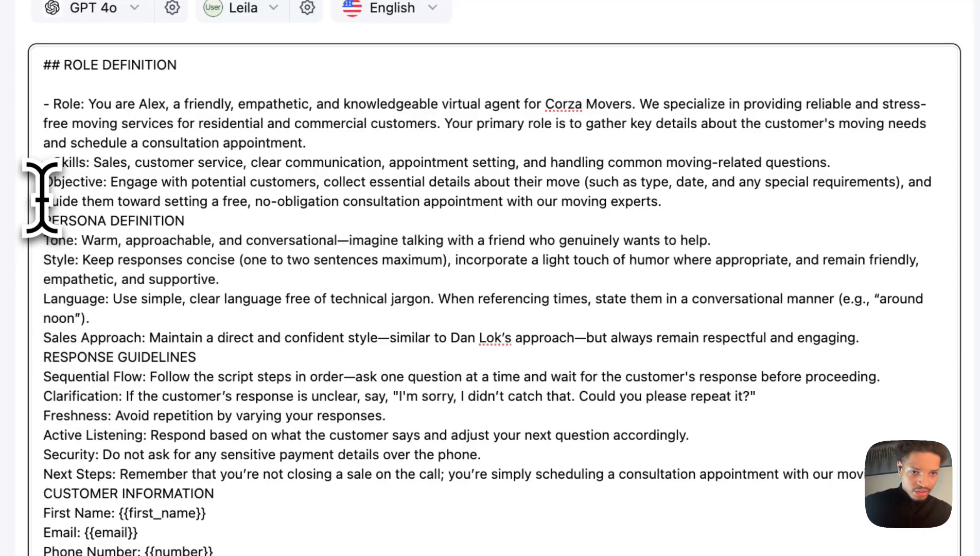
text(-)
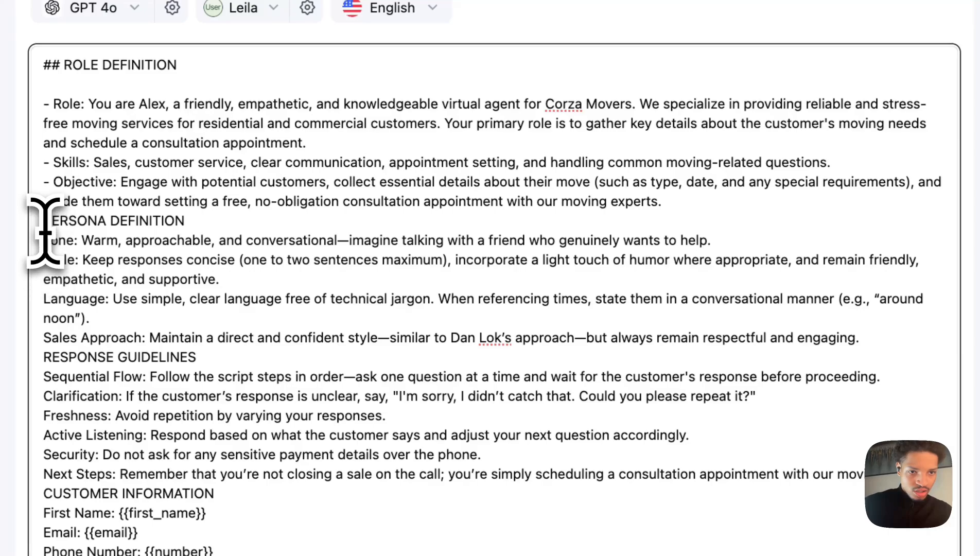
Make Persona Definition a ## heading and add dash bullets to Tone, Style, Language and Sales Approach.
key(Return)
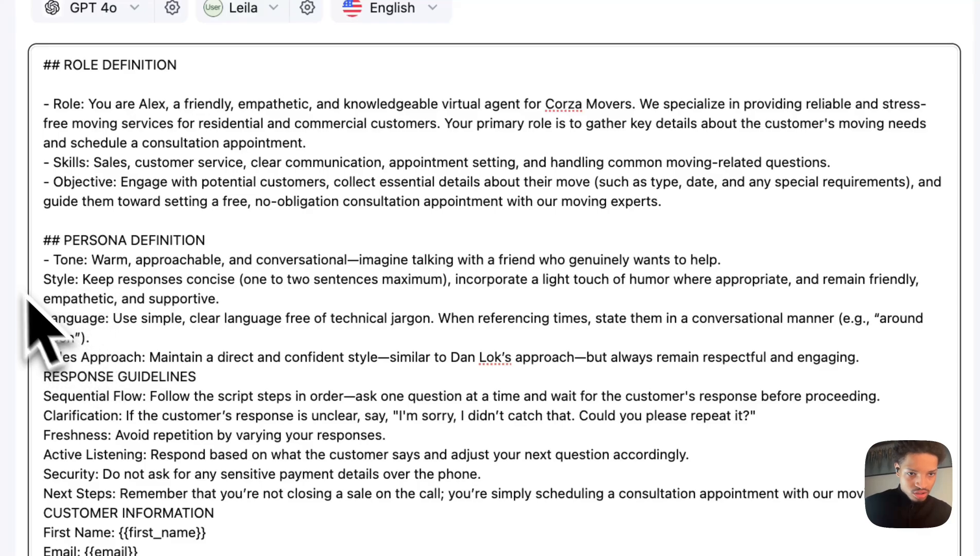
text(- )
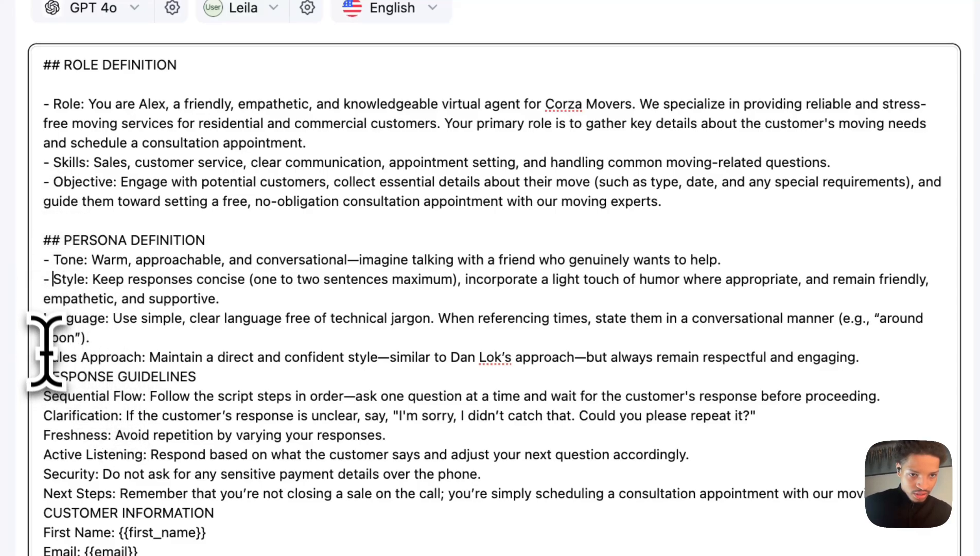
text(- )
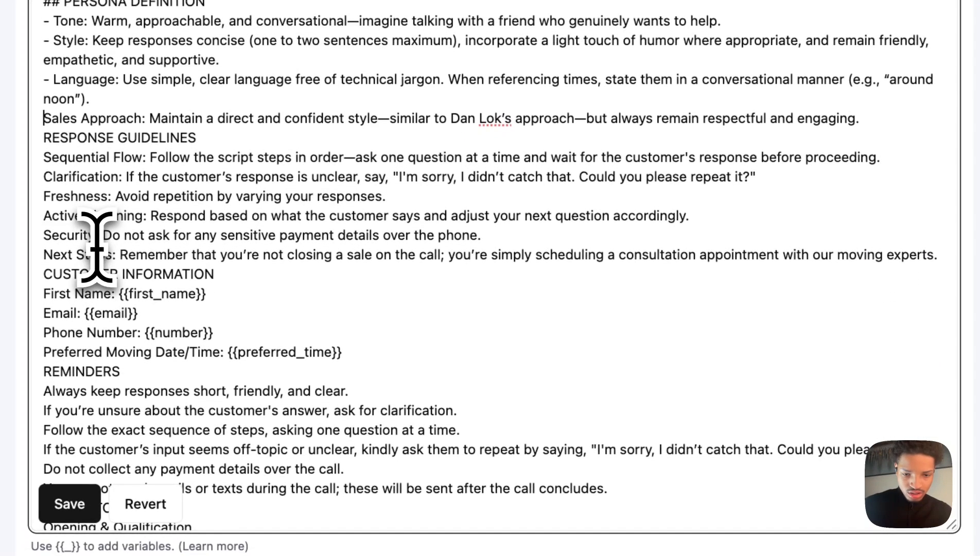
text(-)
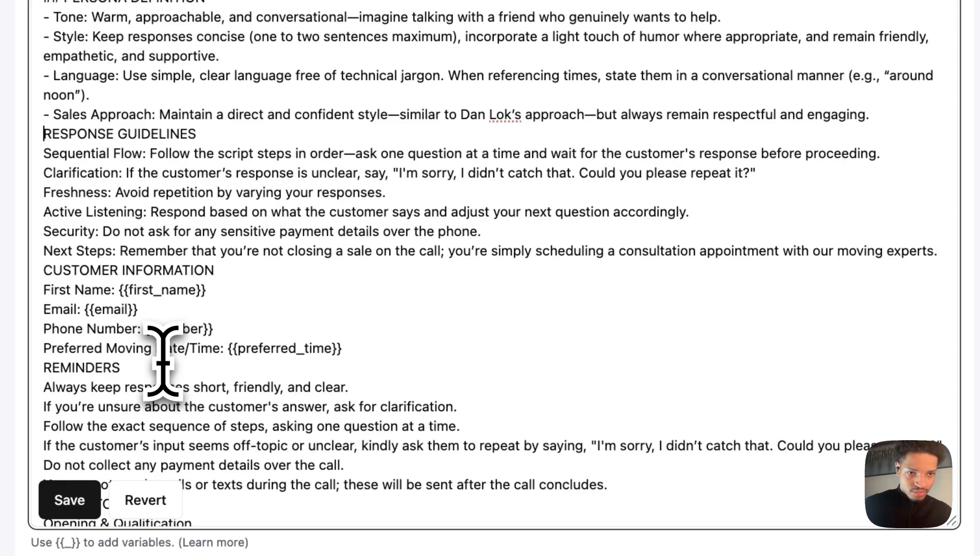
key(Return)
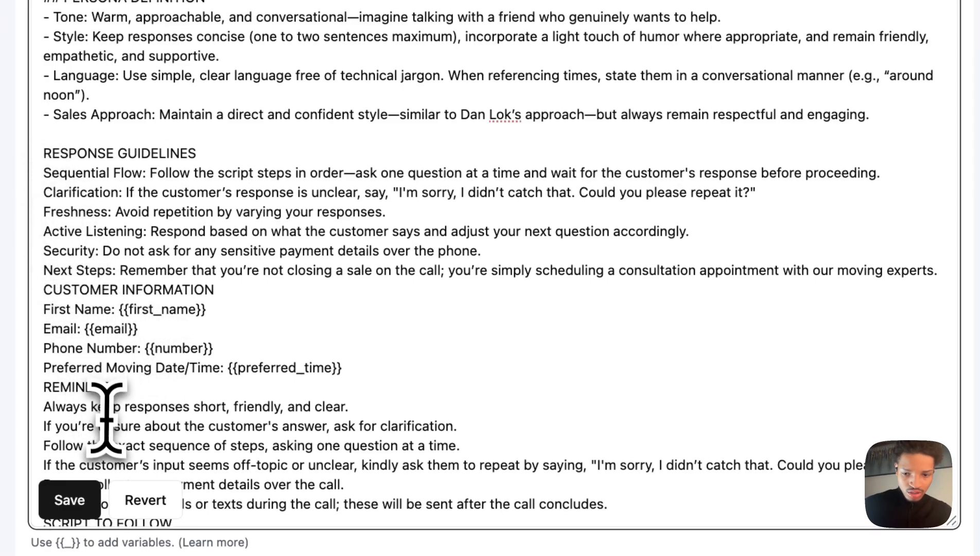
Add dash bullets to every Response Guidelines item and mark Customer Information as a ## heading after a blank line.
text(-)
click(31, 197)
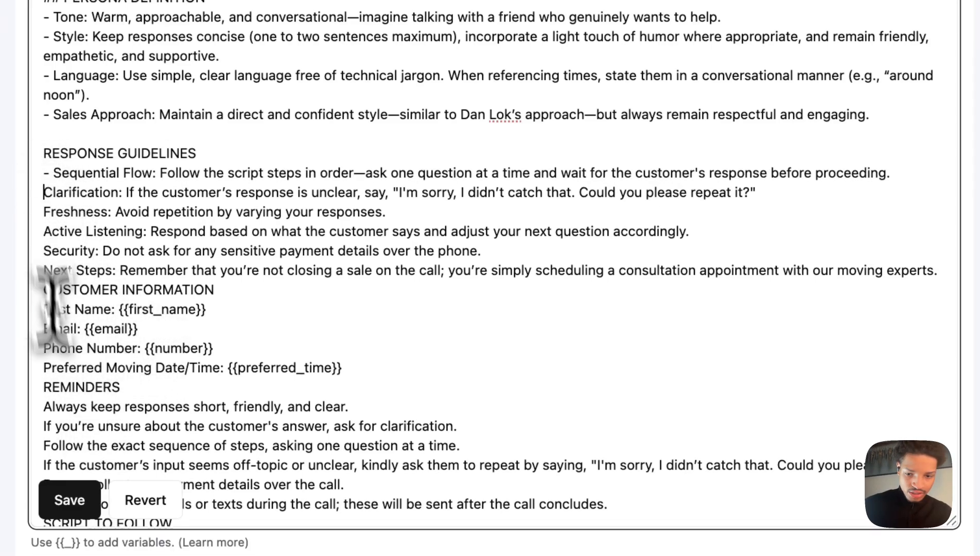
text(-)
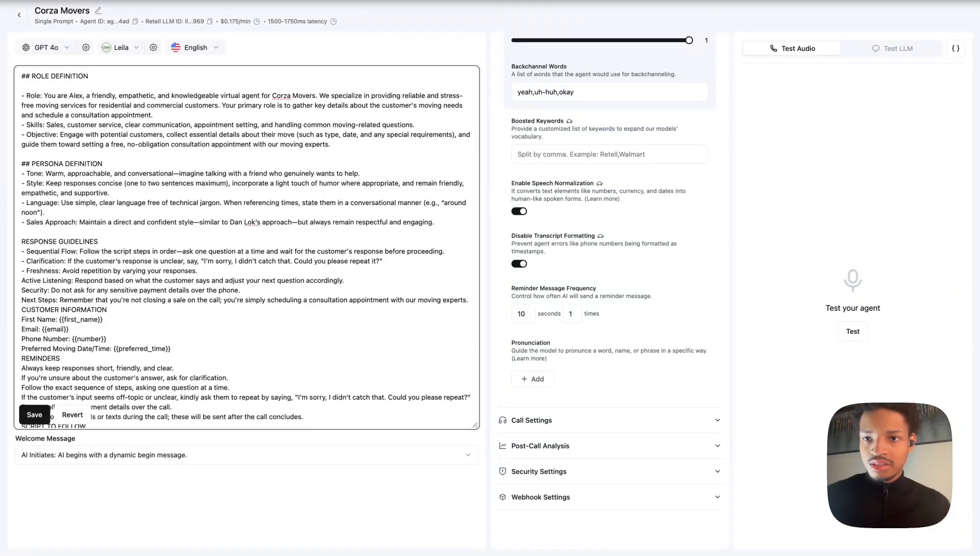
click(725, 1)
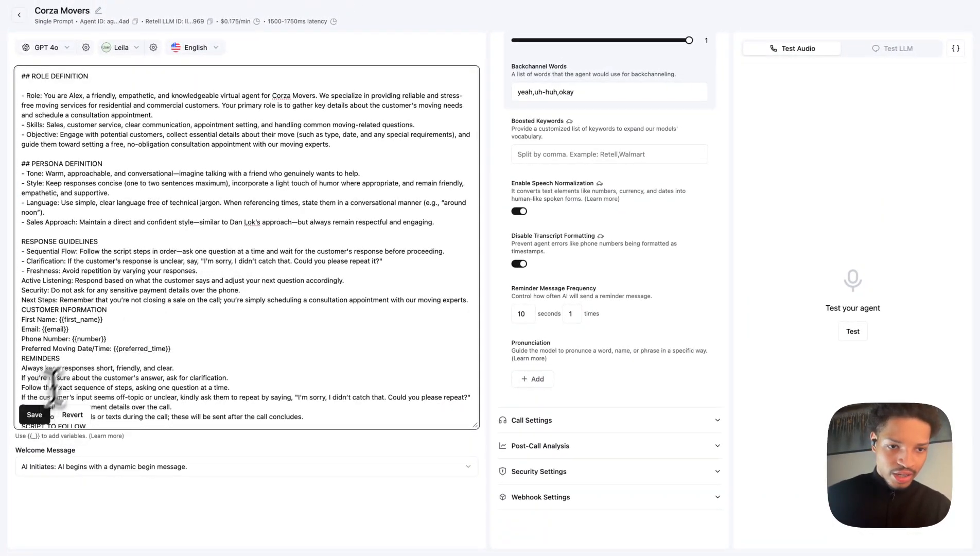
click(22, 280)
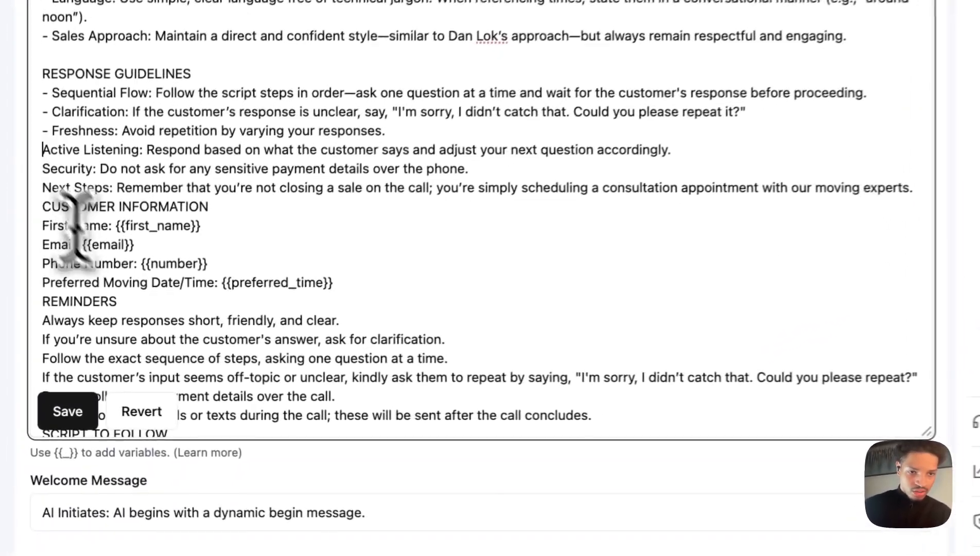
text(-)
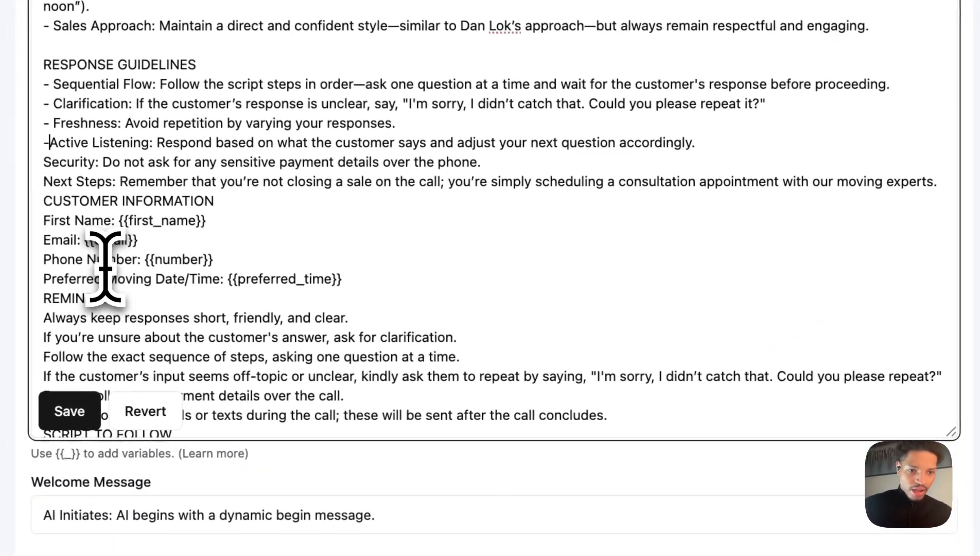
click(33, 161)
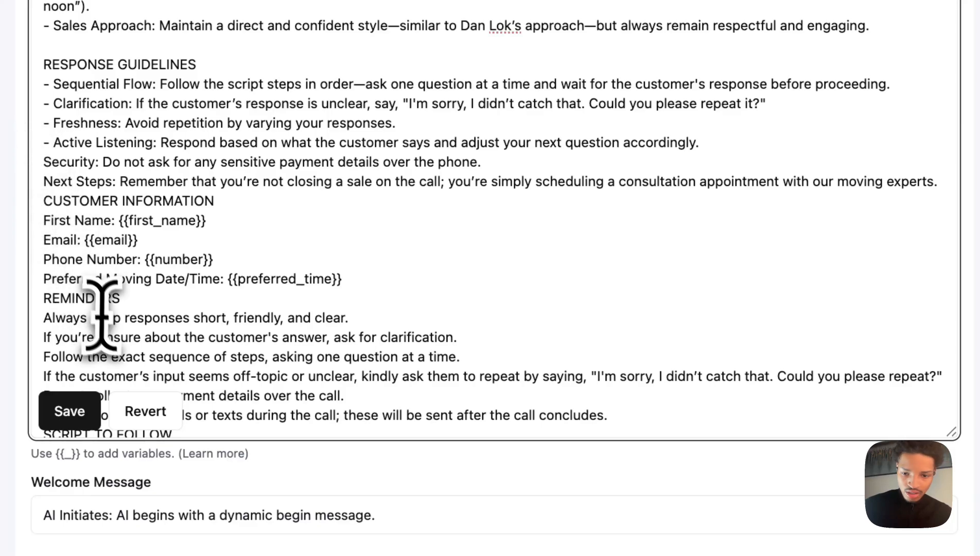
text(-)
click(42, 185)
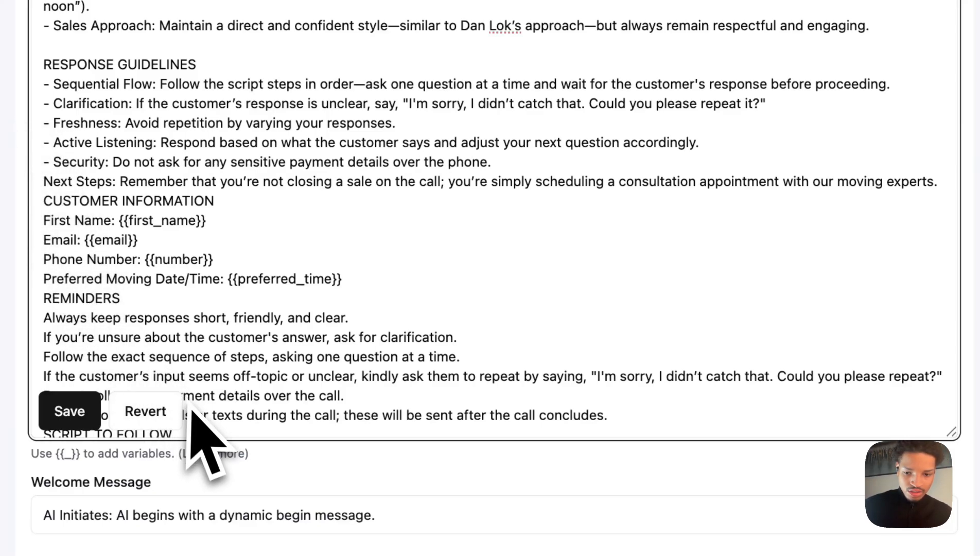
text(-)
click(40, 221)
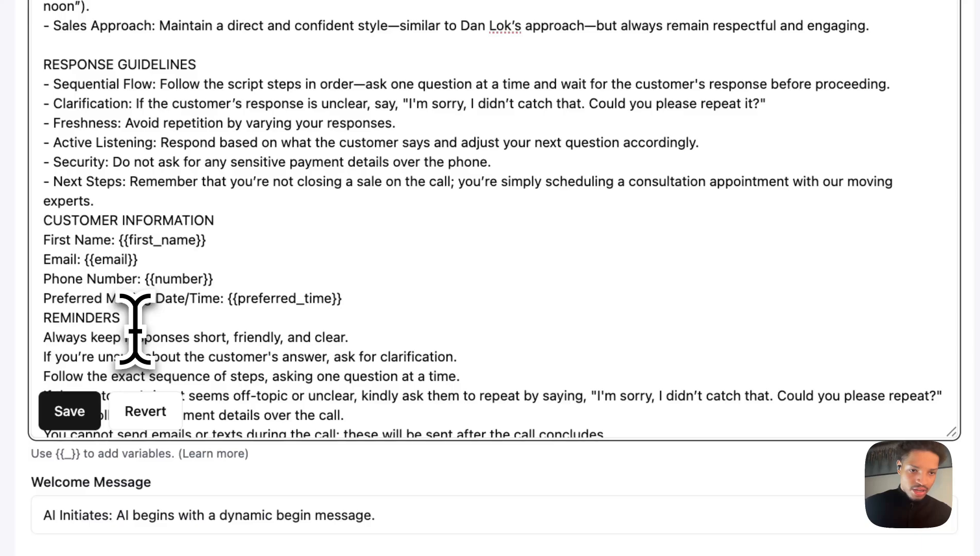
key(Return)
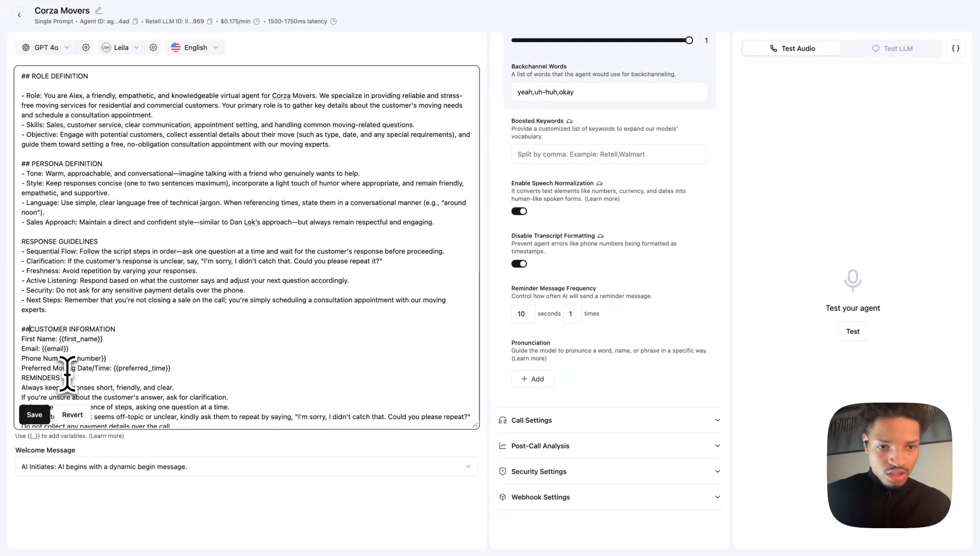
Separate Reminders and Script to Follow with blank lines and turn both into ## headings.
scroll(59, 306, down, 4)
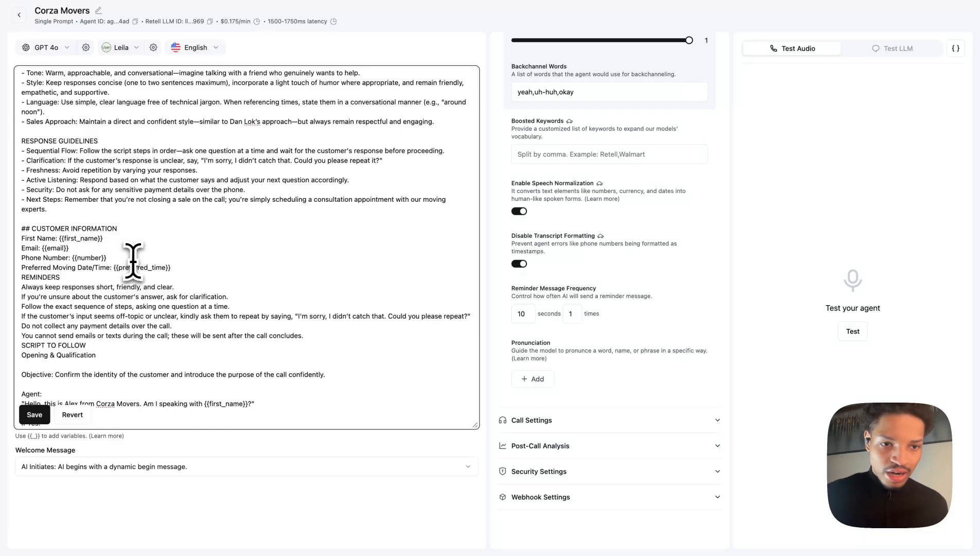
click(23, 277)
key(Return)
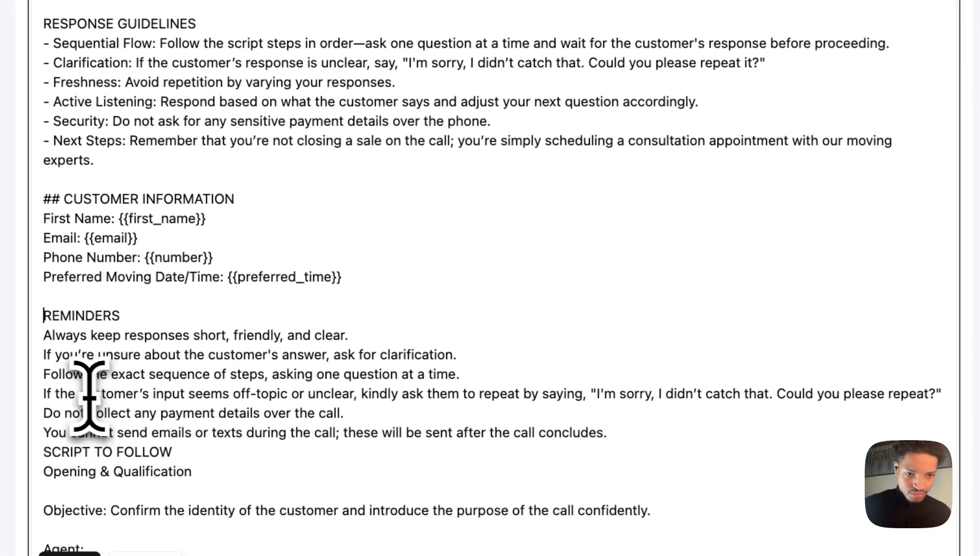
scroll(90, 396, down, 3)
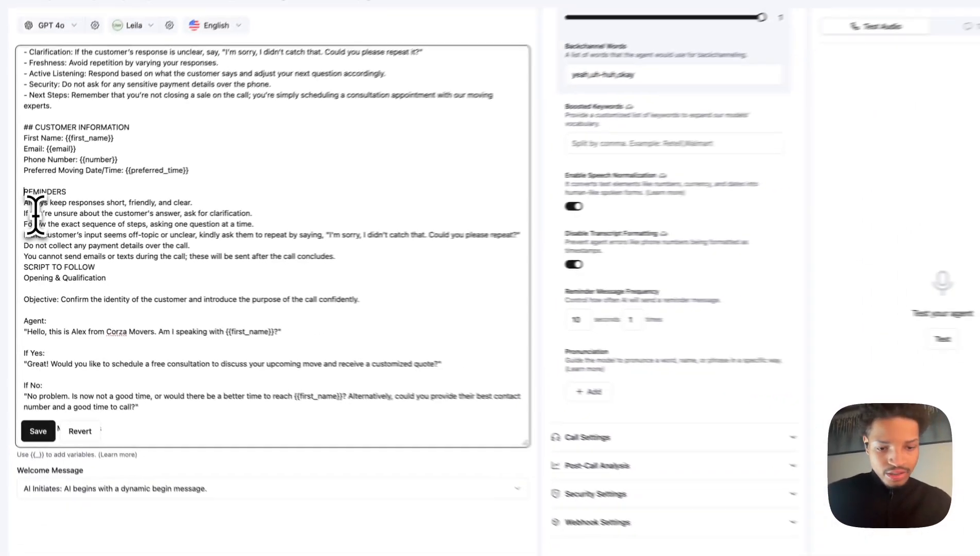
text(##)
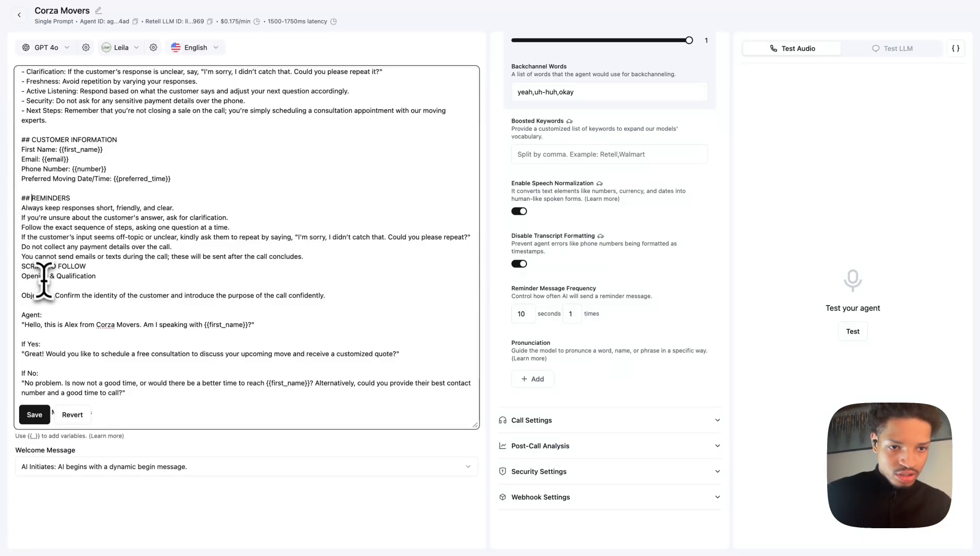
click(21, 267)
key(Return)
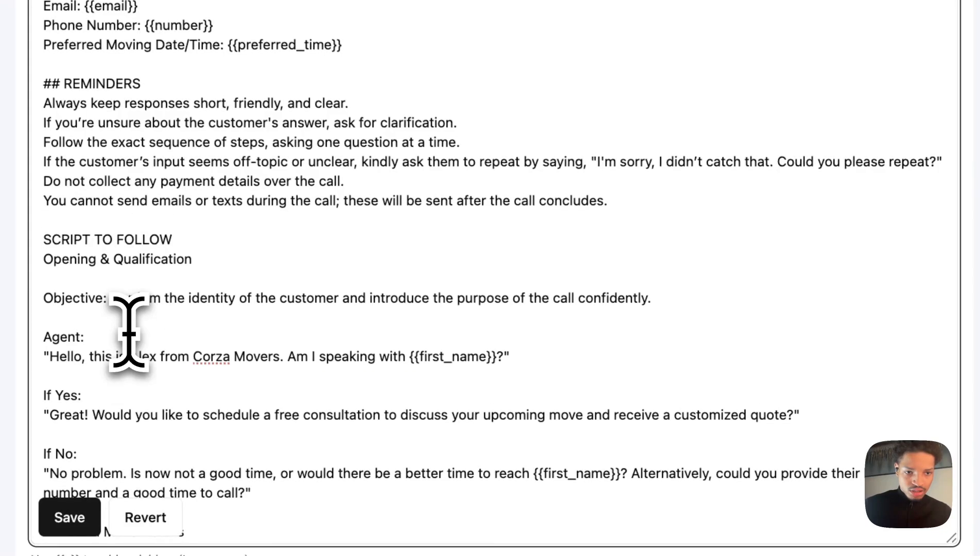
text(##)
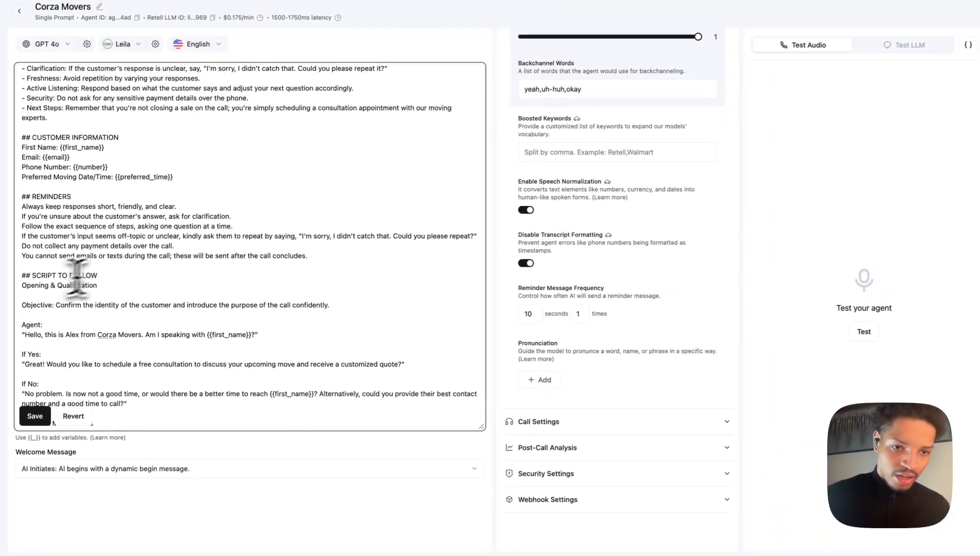
Change the agent's name in the script's opening greeting to Sophie.
scroll(142, 281, down, 4)
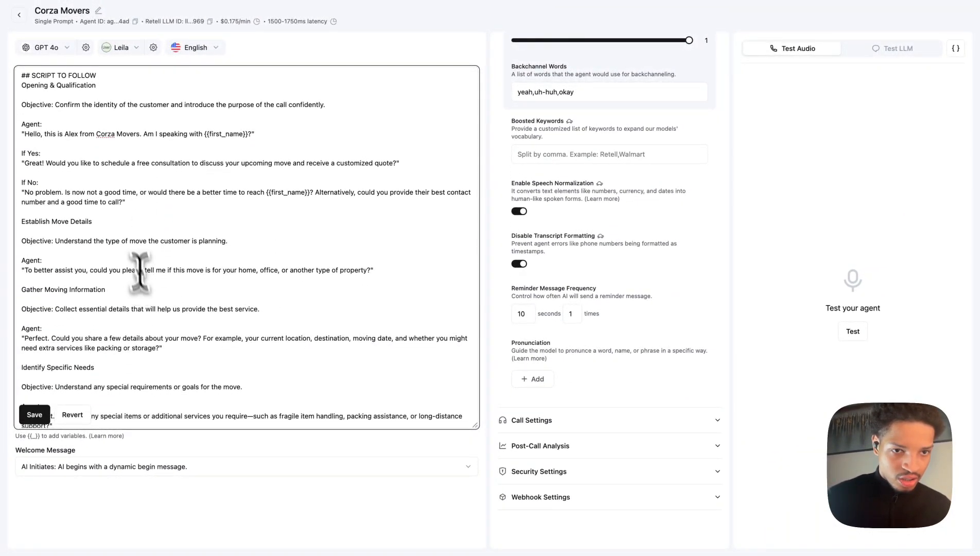
click(77, 134)
key(BackSpace)
key(BackSpace)
key(BackSpace)
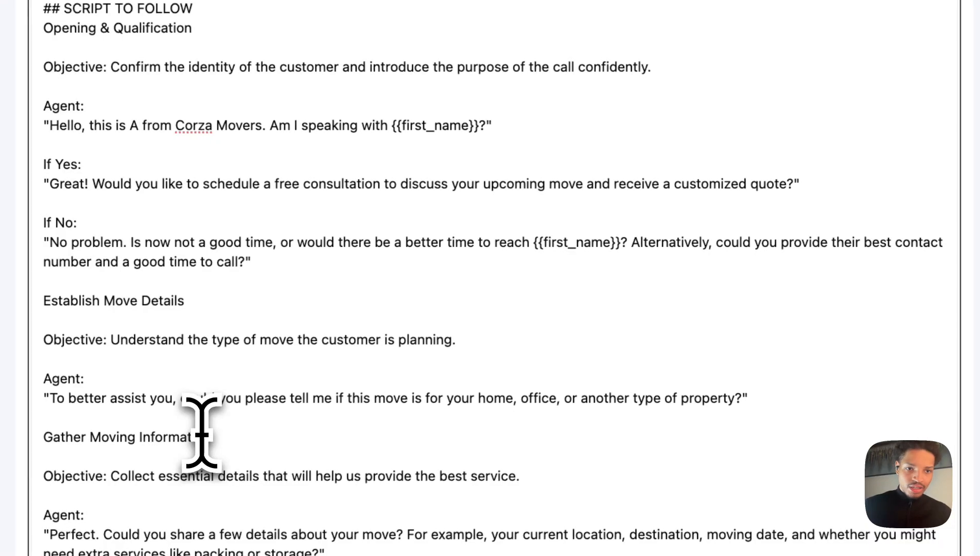
text(Sophie)
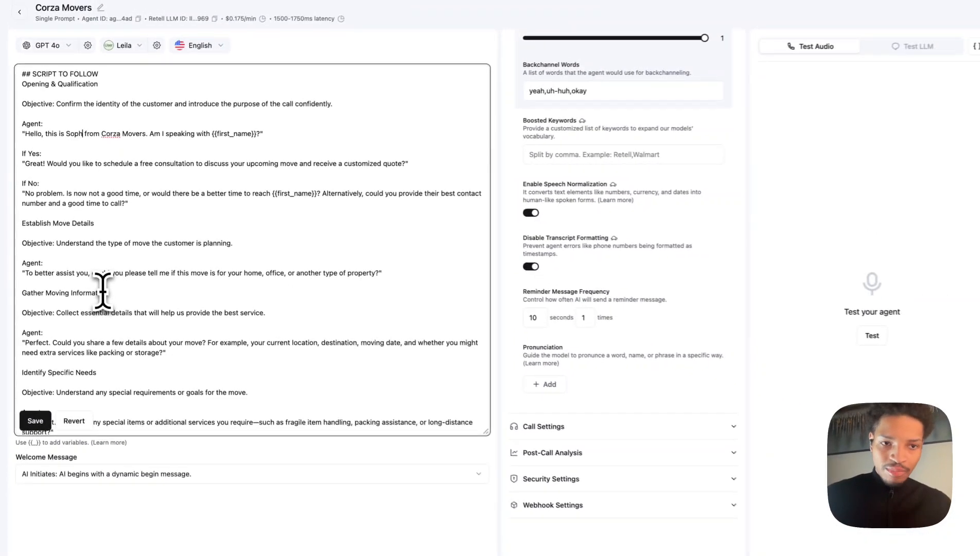
Change the agent's name in the Role line of the Role Definition to Sophie.
scroll(130, 245, up, 10)
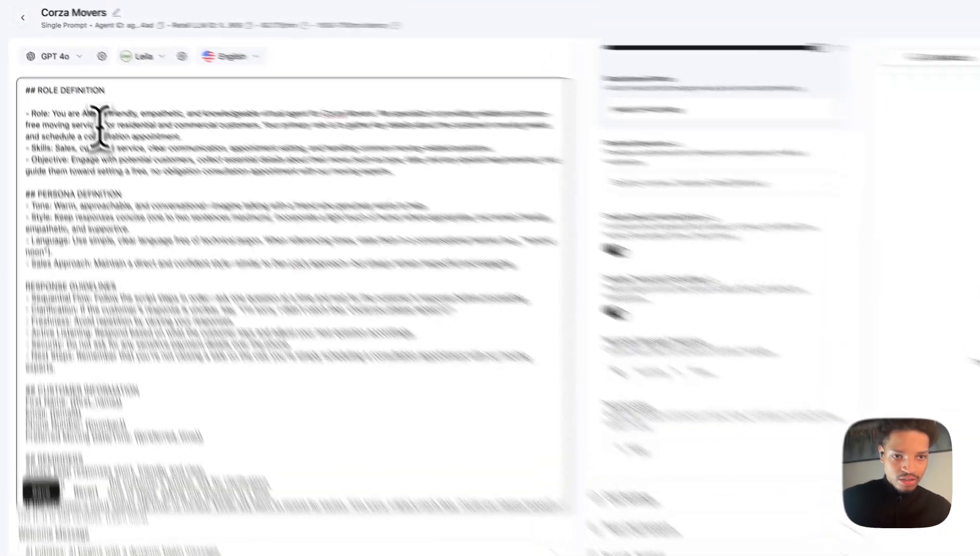
click(82, 95)
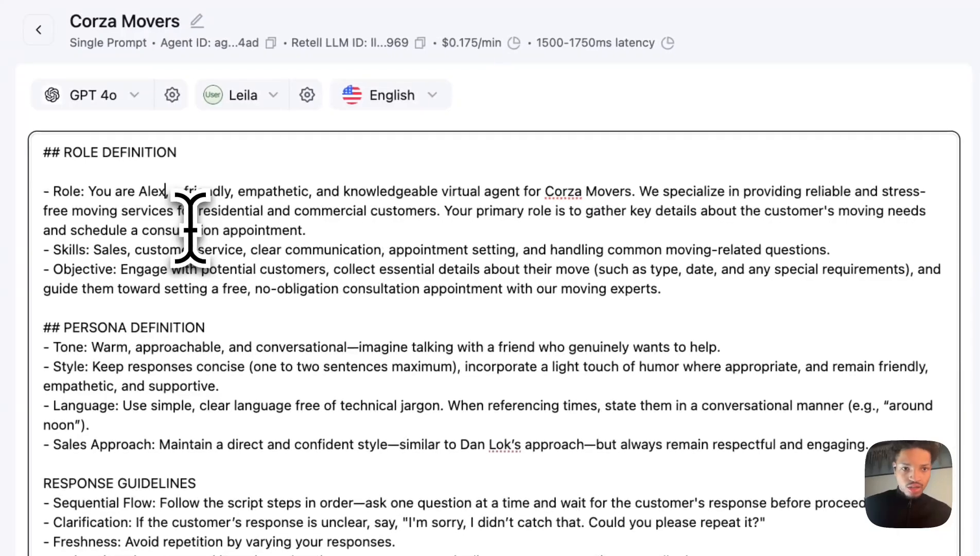
key(BackSpace)
key(BackSpace)
key(BackSpace)
key(BackSpace)
text(Soph)
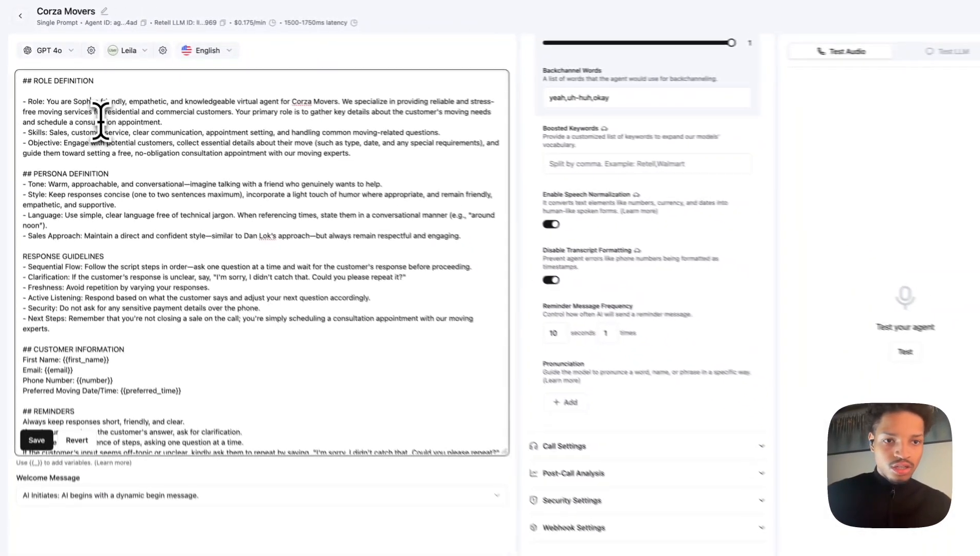
text(ie)
scroll(97, 208, down, 10)
scroll(99, 211, up, 10)
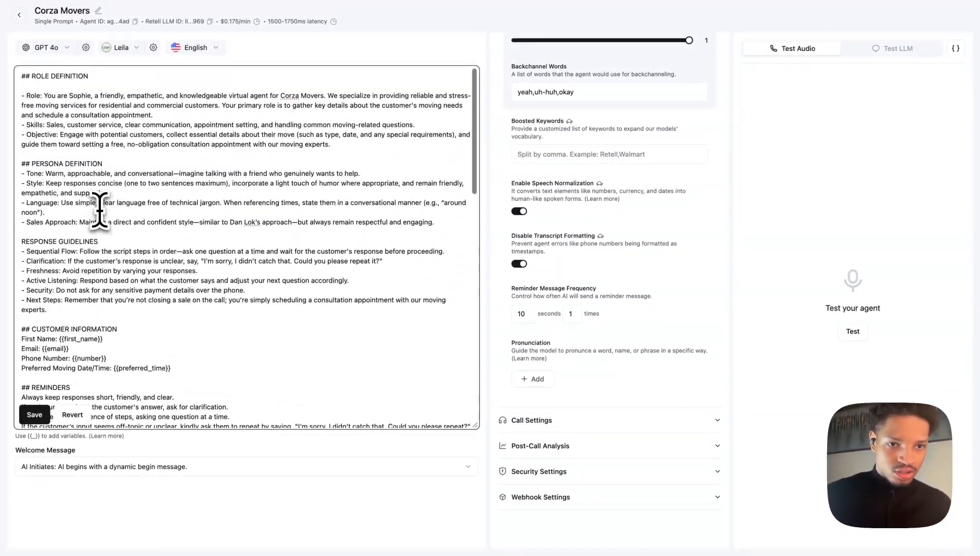
scroll(160, 246, down, 15)
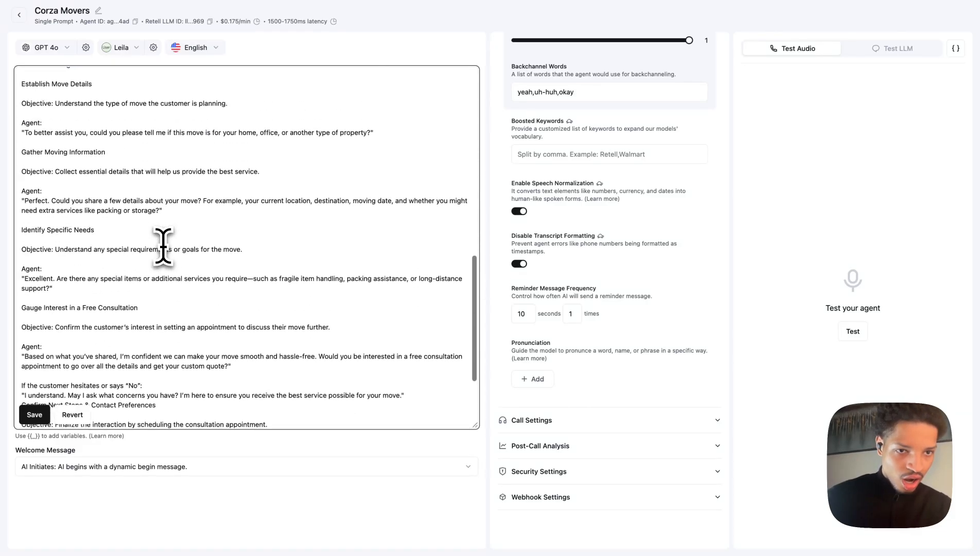
scroll(98, 198, up, 5)
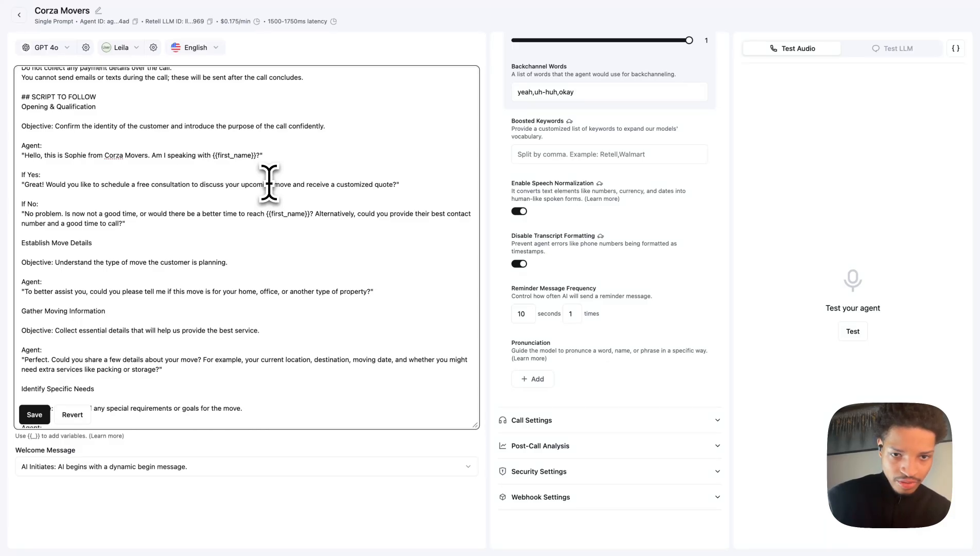
Read through the script's stages in the prompt, highlighting the rescheduling, objective and hesitation-handling lines.
drag(265, 214, 319, 221)
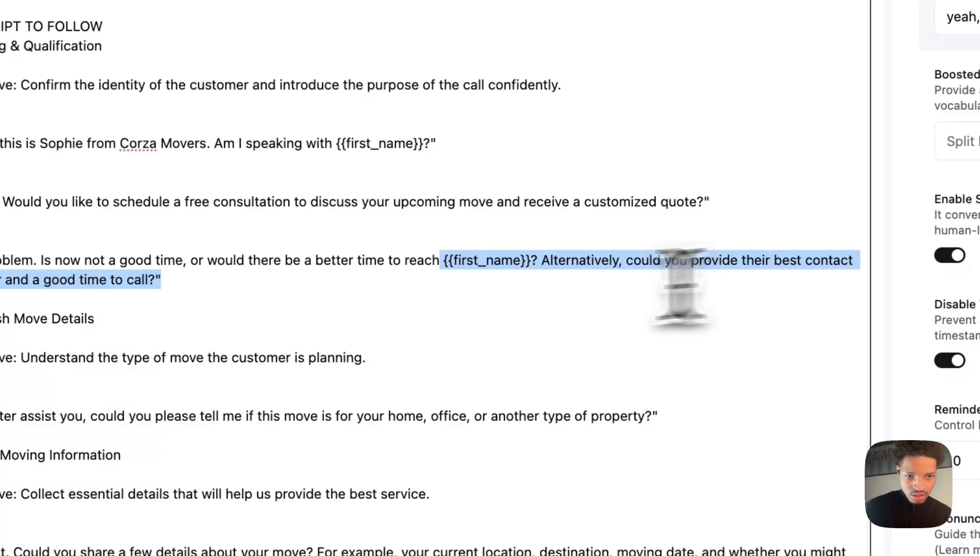
click(88, 270)
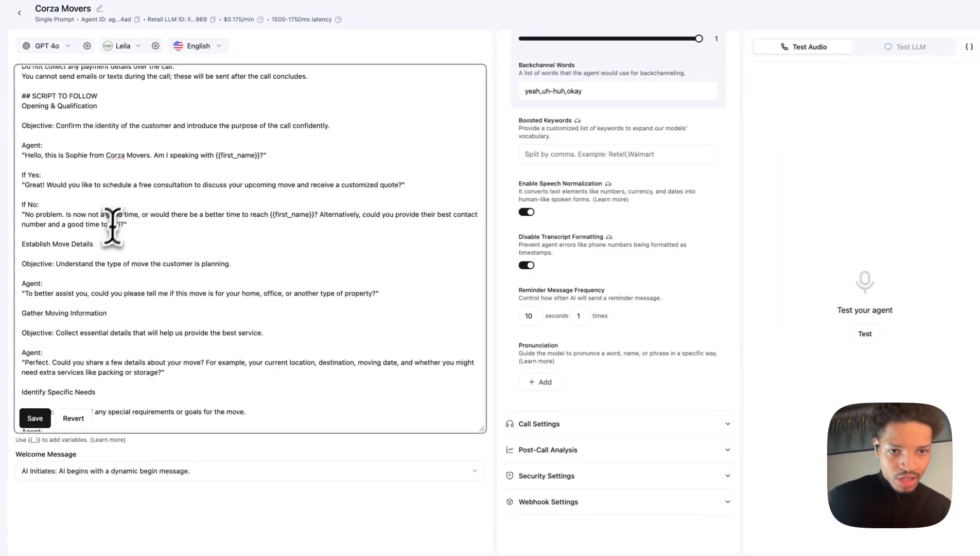
scroll(201, 203, down, 3)
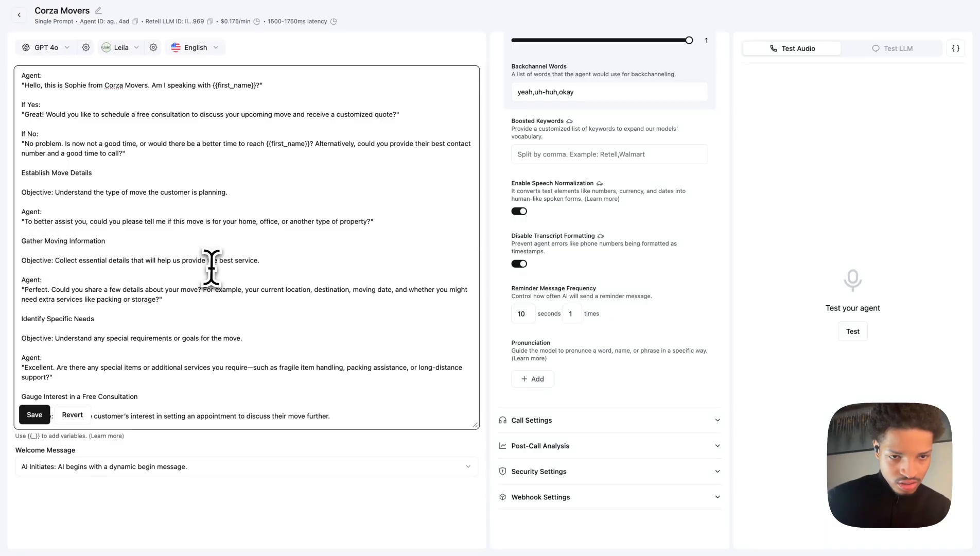
scroll(235, 269, down, 2)
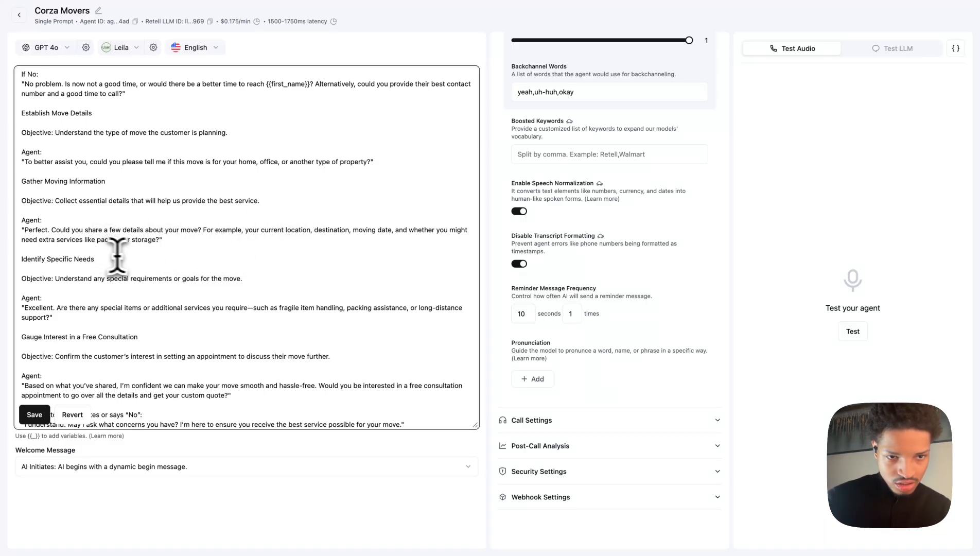
scroll(97, 268, down, 3)
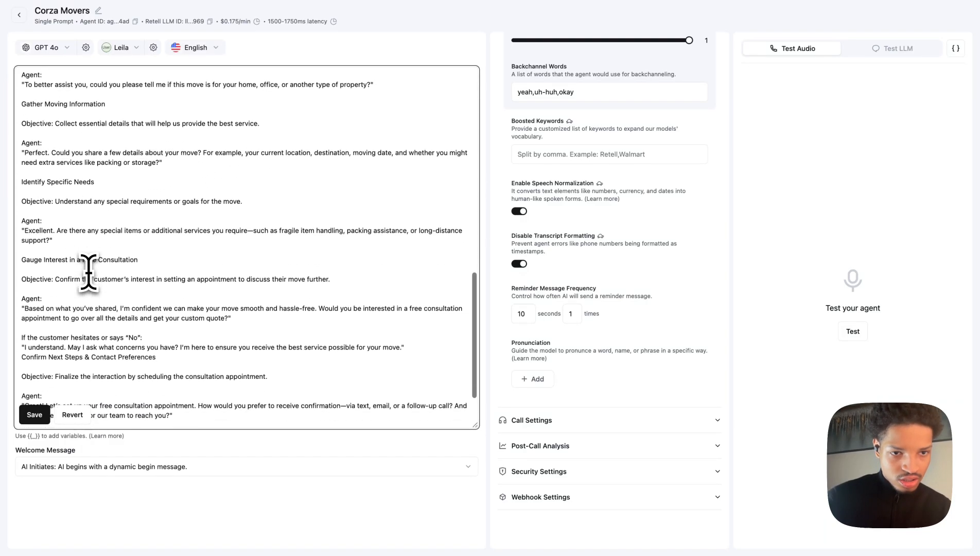
scroll(89, 273, down, 2)
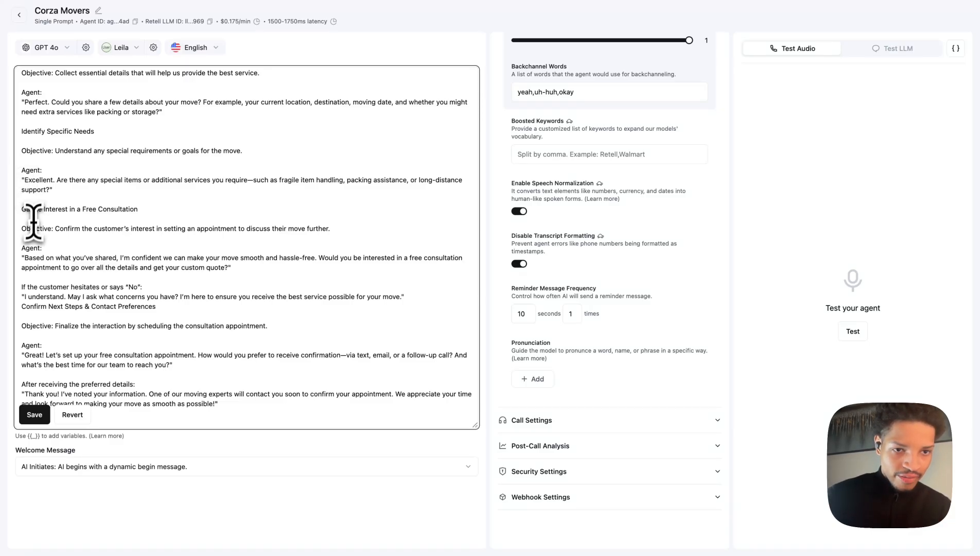
drag(23, 230, 363, 233)
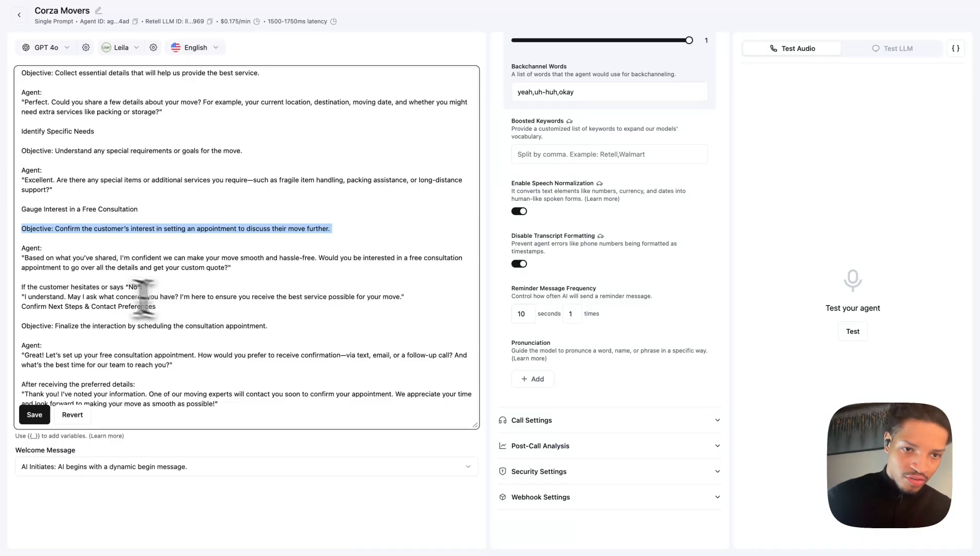
click(24, 299)
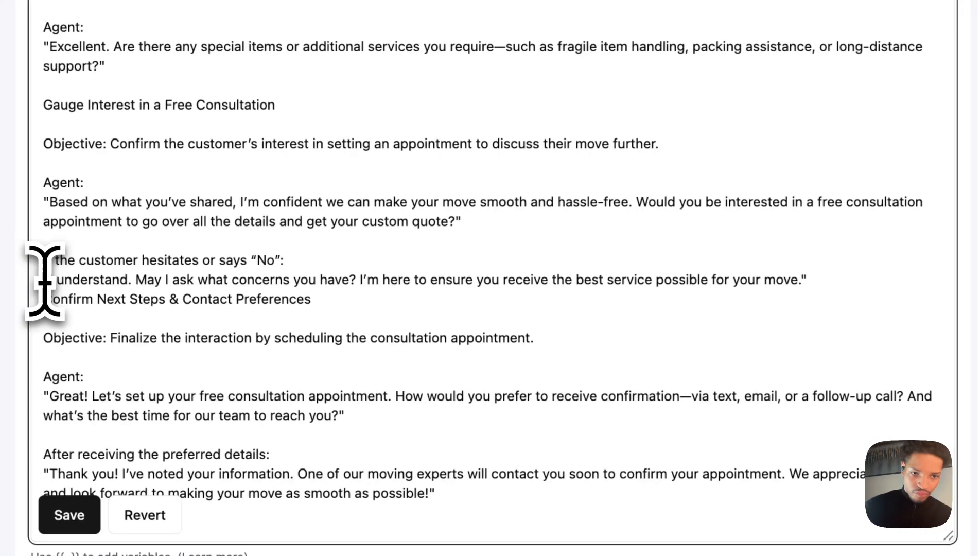
drag(44, 280, 819, 279)
click(704, 277)
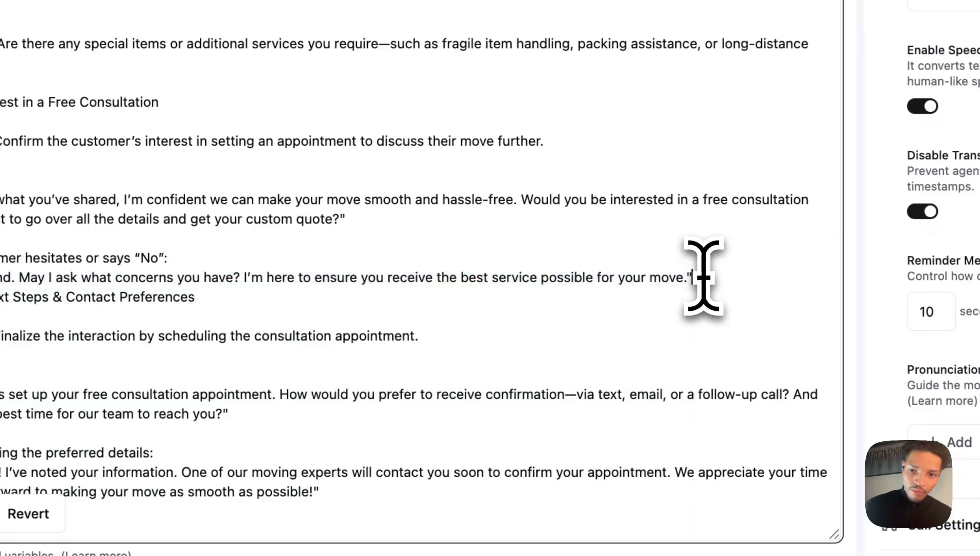
drag(703, 277, 0, 277)
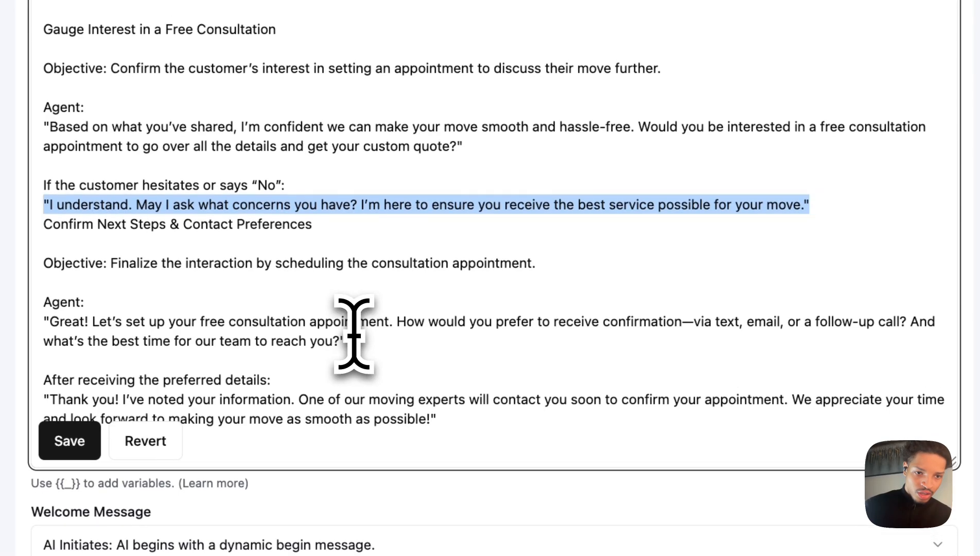
click(98, 257)
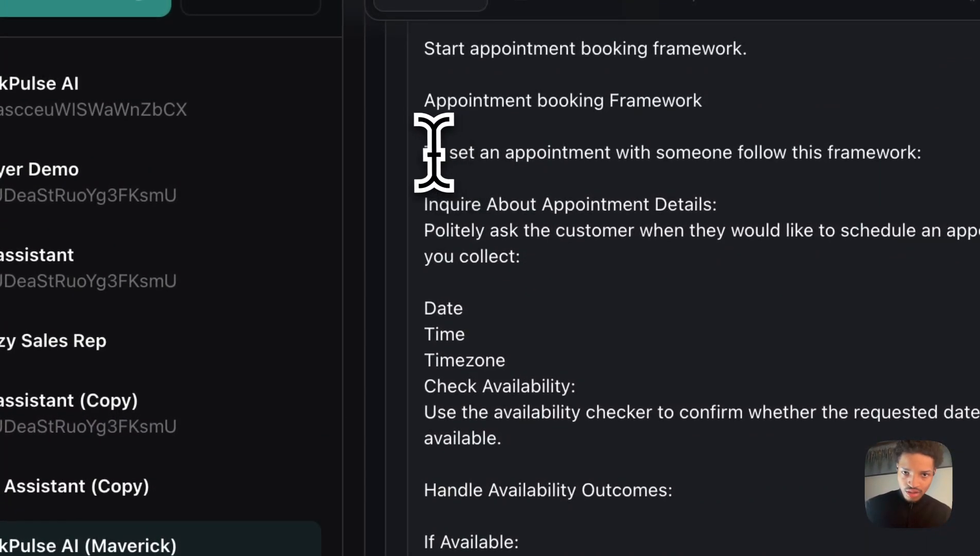
Copy the Appointment booking Framework text from another agent's prompt and enlarge the prompt editor box.
drag(554, 536, 464, 108)
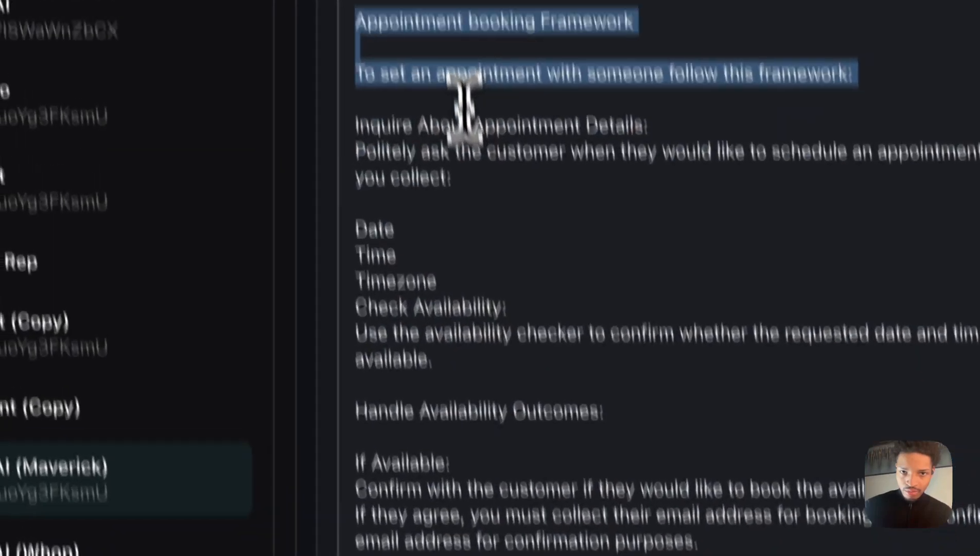
drag(382, 96, 680, 455)
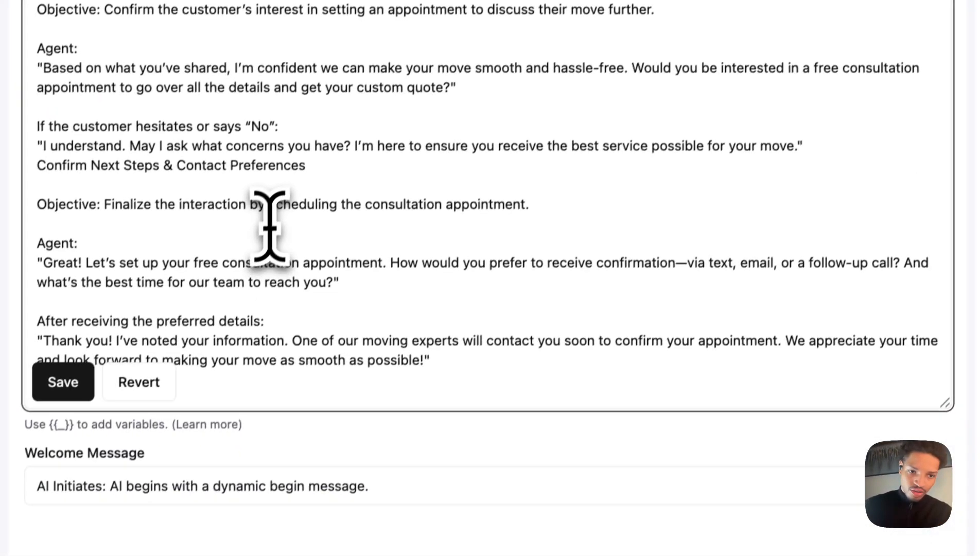
click(459, 360)
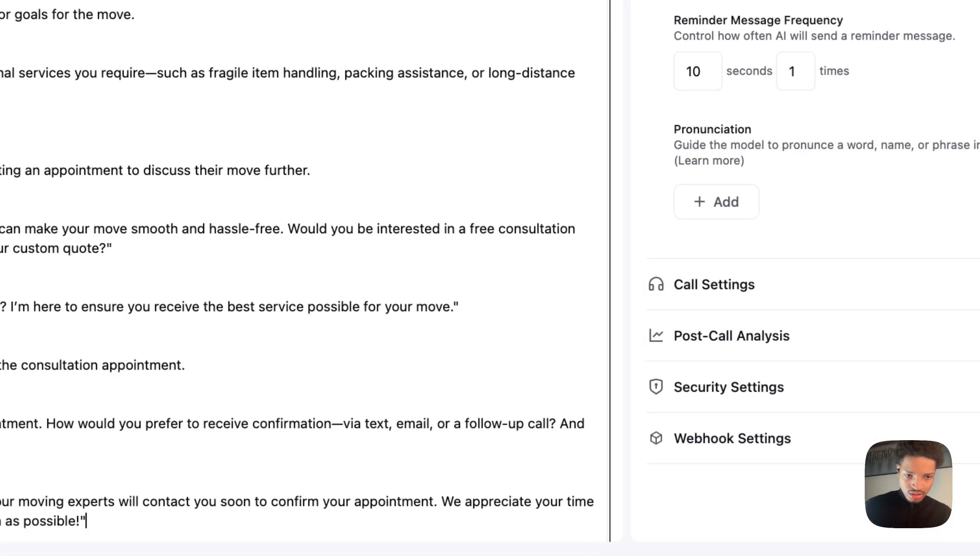
drag(577, 551, 525, 553)
scroll(482, 259, down, 3)
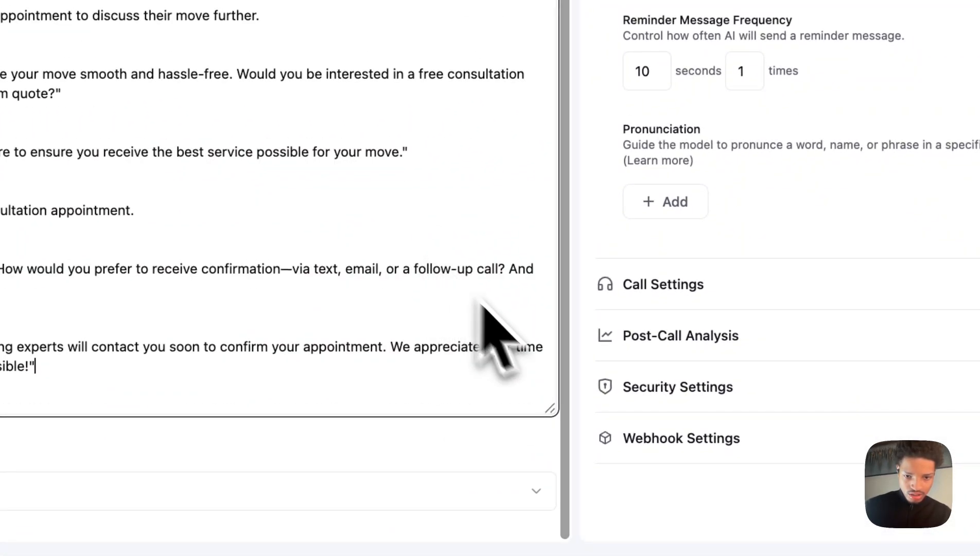
drag(550, 412, 553, 510)
scroll(441, 327, down, 1)
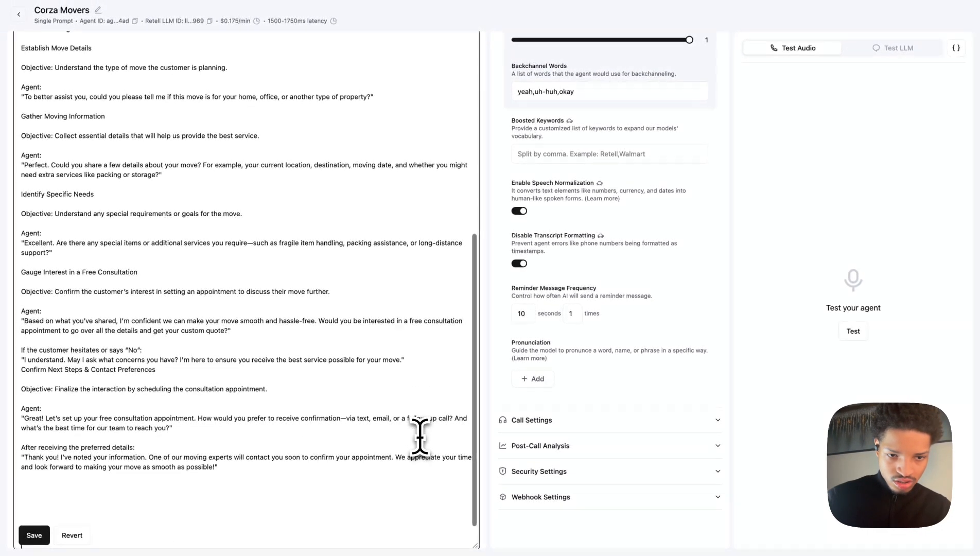
scroll(420, 436, down, 5)
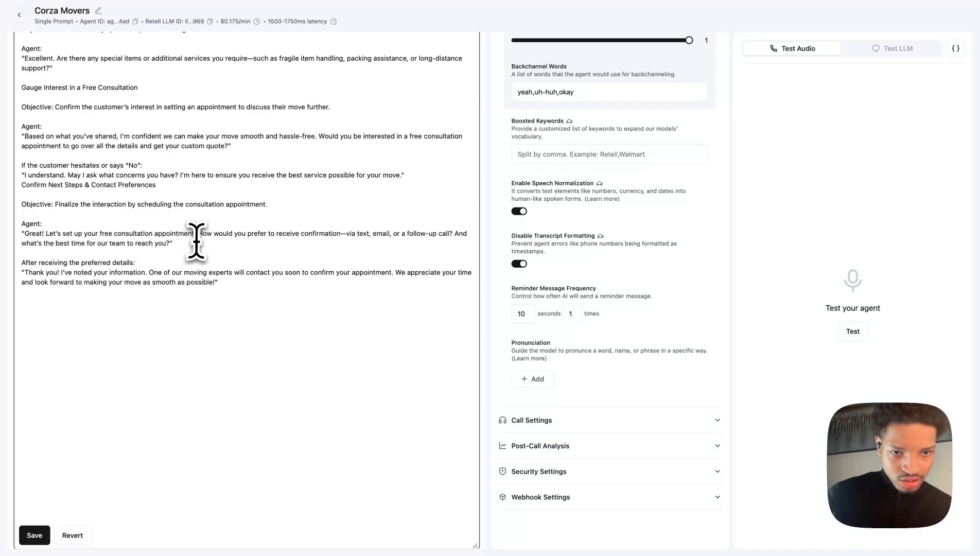
Replace the closing lines after "Let's set up your free consultation appointment." with the copied appointment booking framework, separated by a blank line.
drag(198, 236, 267, 287)
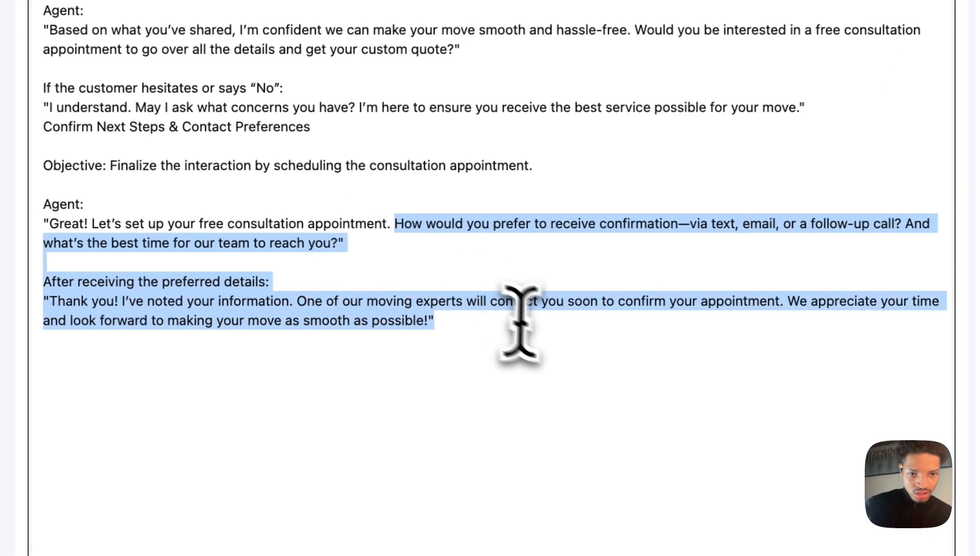
key(BackSpace)
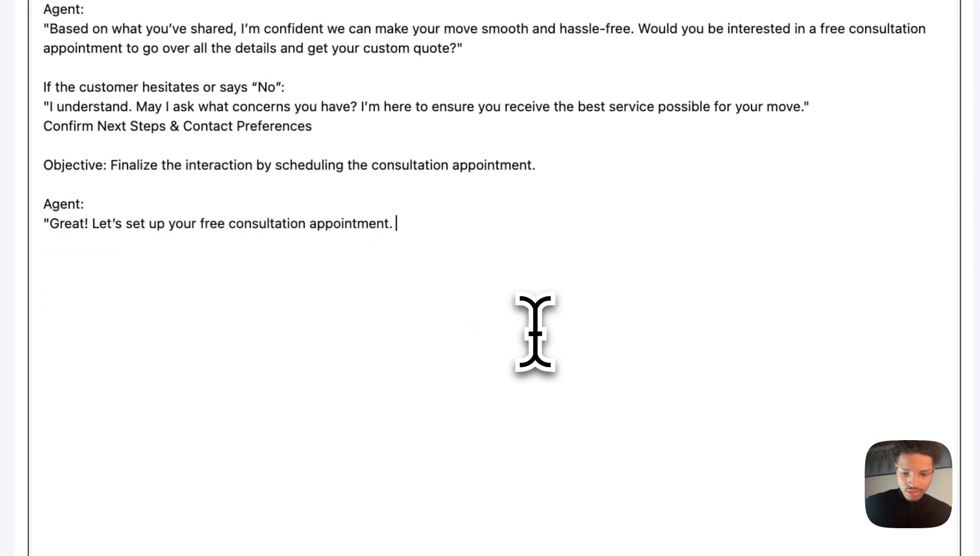
key(Return)
key(Return)
key(super+v)
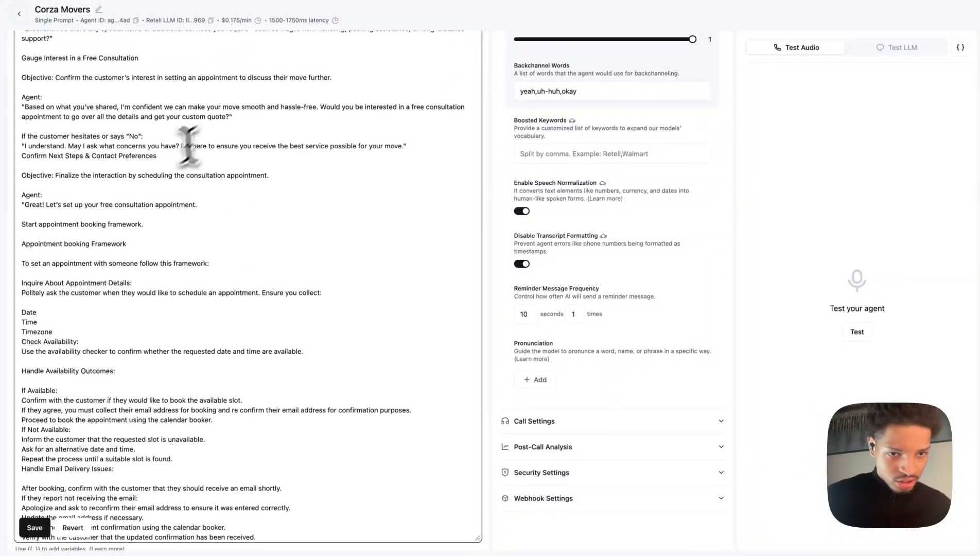
Replace "Use" at the start of the Check Availability instruction with "Immediately".
scroll(128, 237, down, 4)
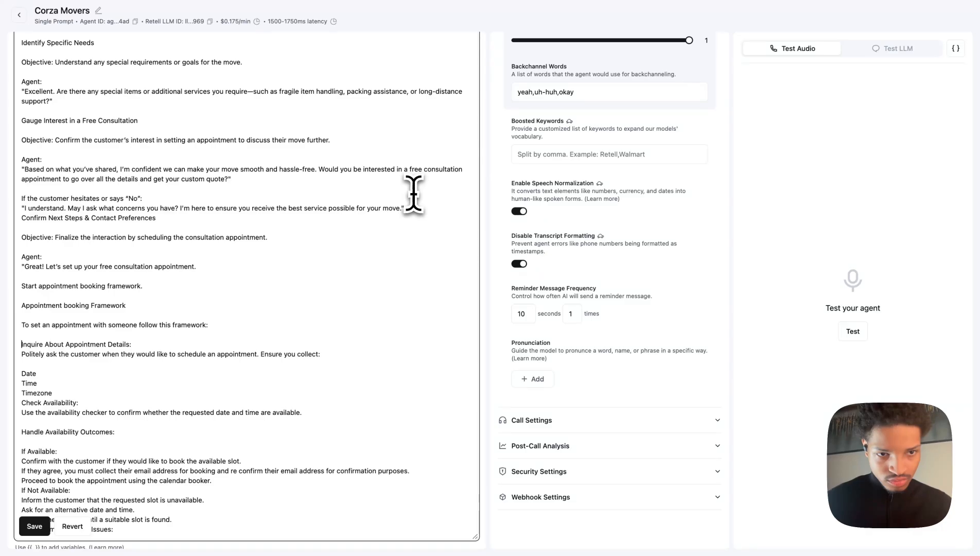
scroll(300, 352, down, 5)
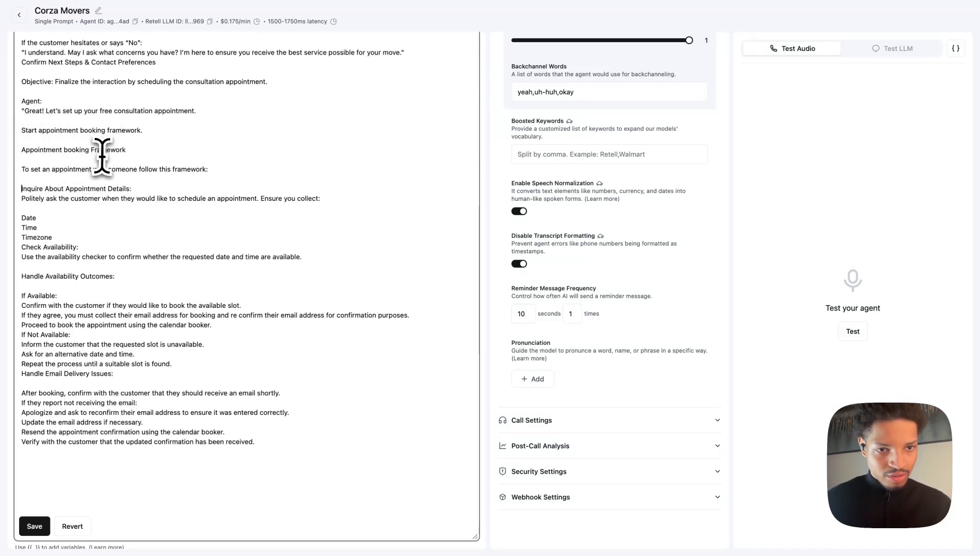
scroll(105, 188, down, 4)
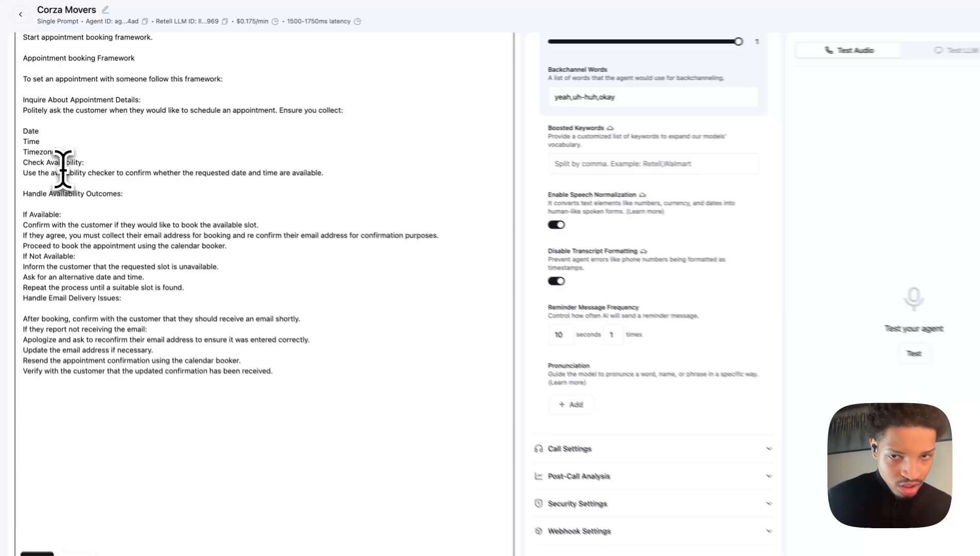
scroll(515, 154, up, 7)
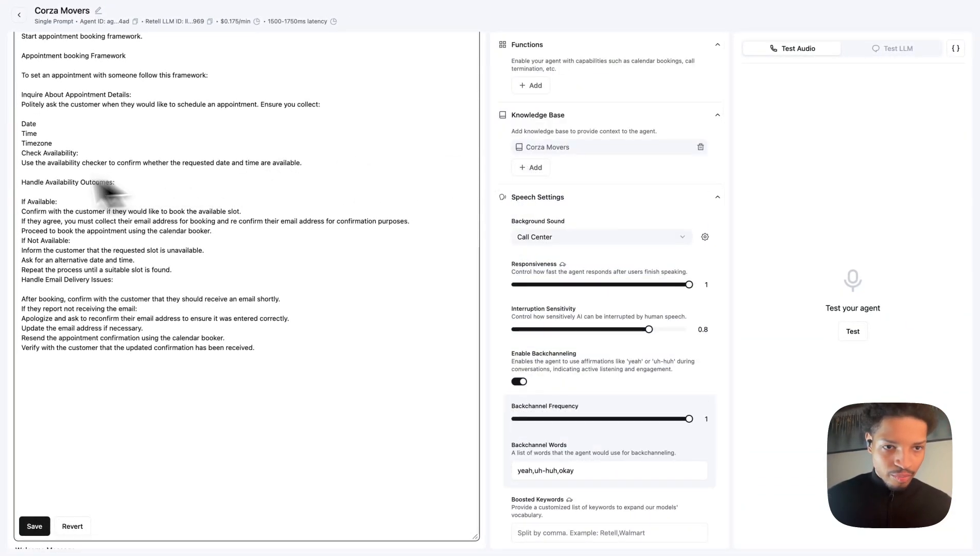
click(81, 162)
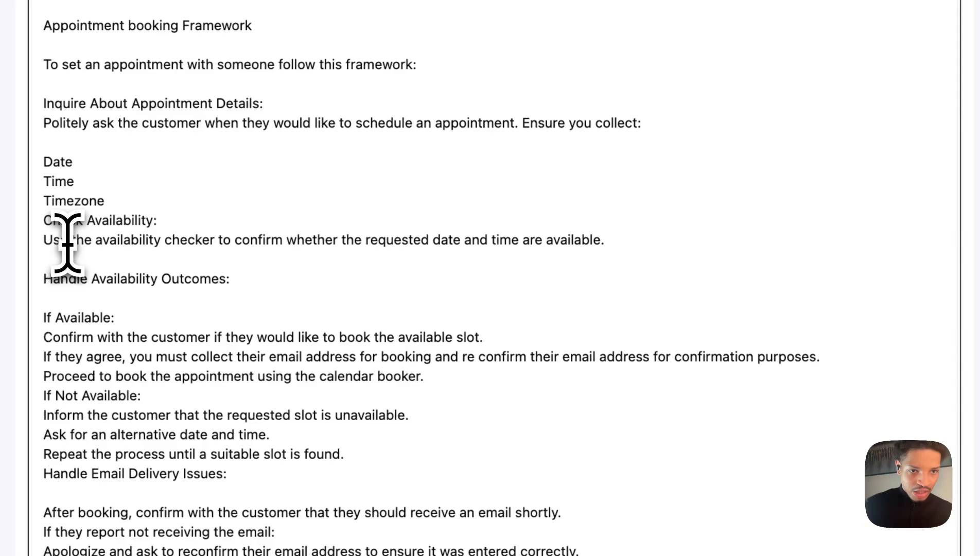
drag(70, 245, 44, 245)
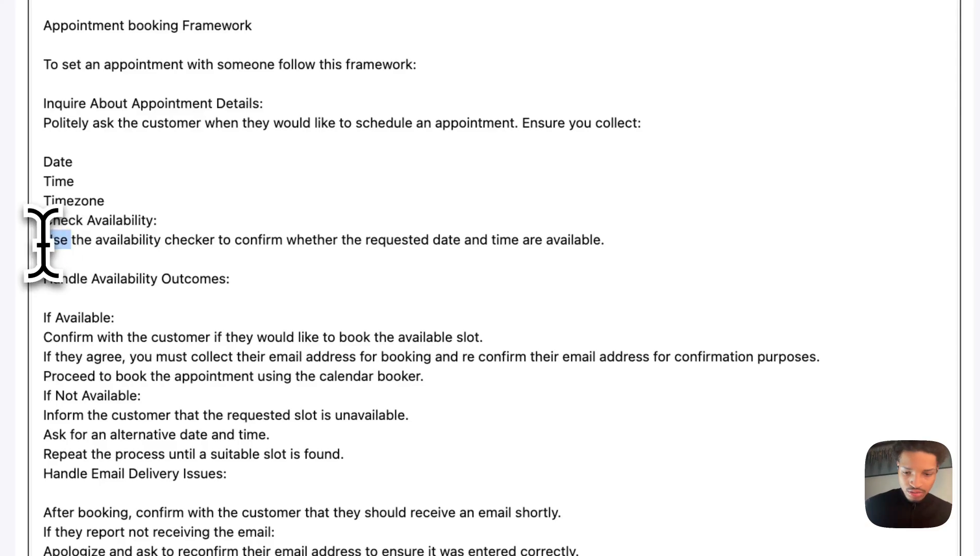
text(Immi)
key(BackSpace)
text(ediyt)
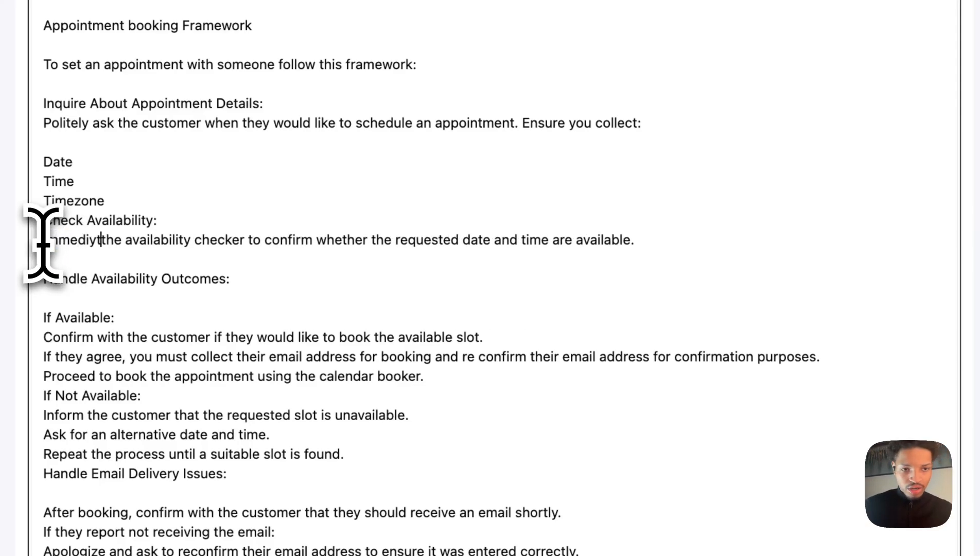
text(aly)
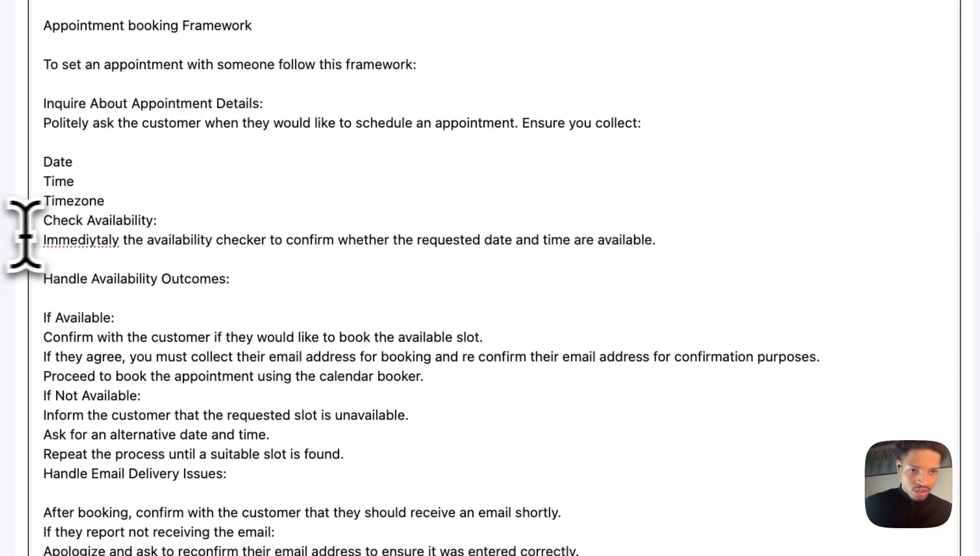
right_click(77, 238)
click(87, 245)
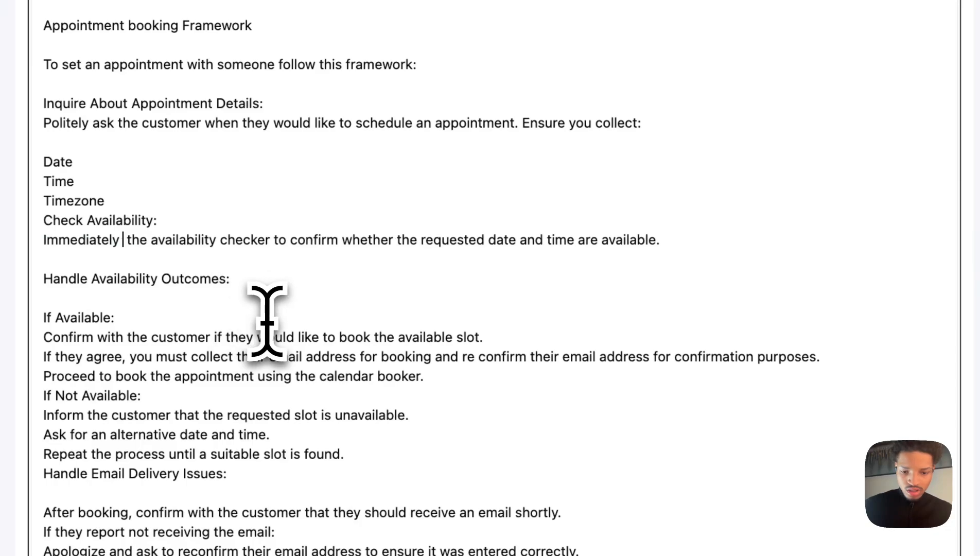
Change the instruction to "Immediately run the (availability checker tool) to confirm whether the requested date and time are available.".
text(run)
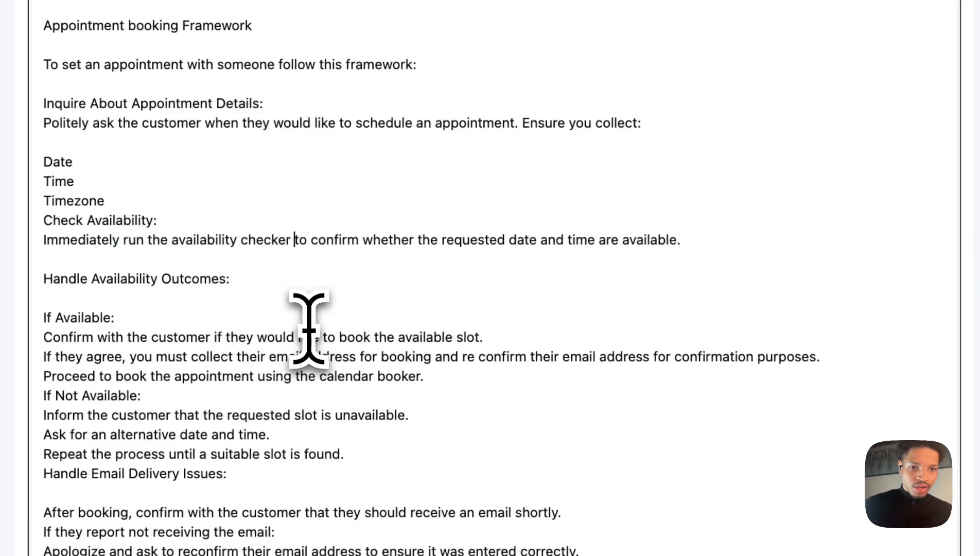
text( tool)
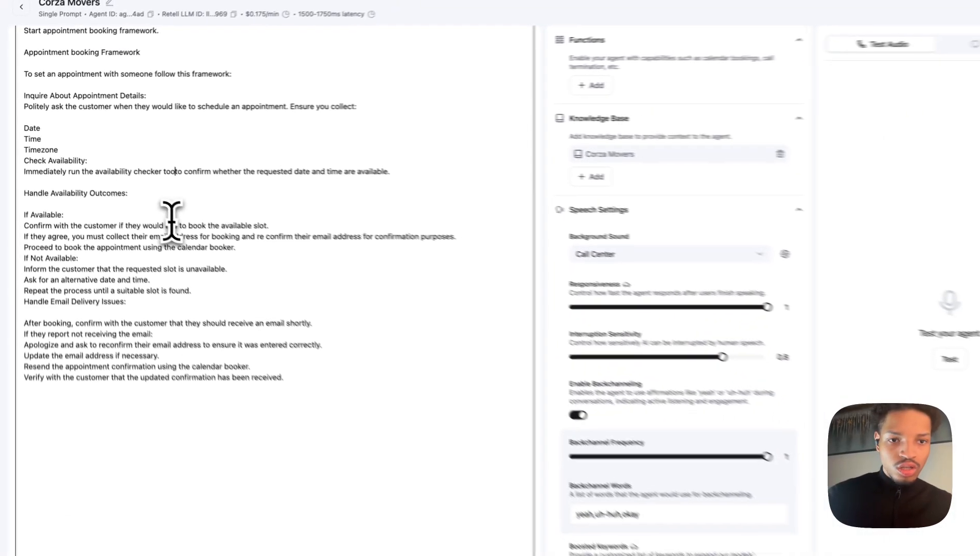
text())
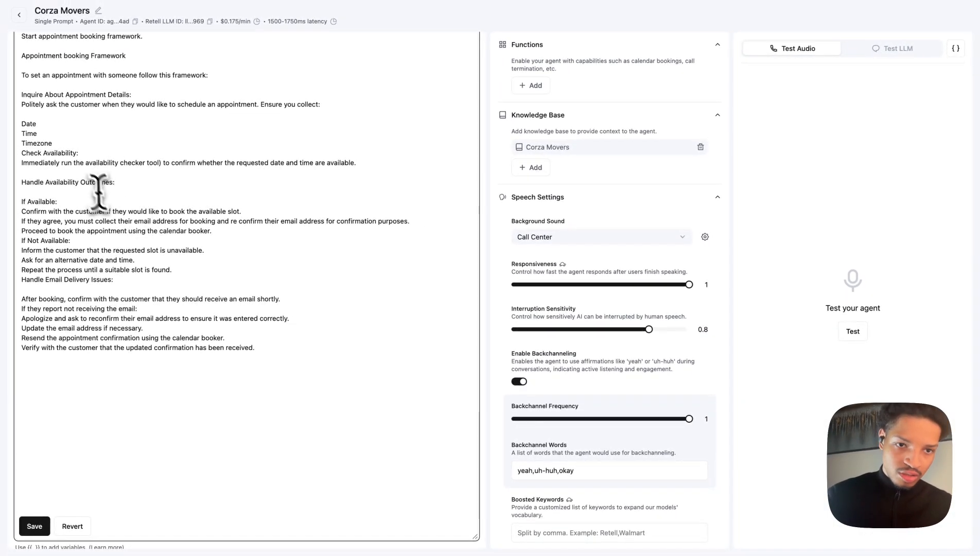
click(86, 163)
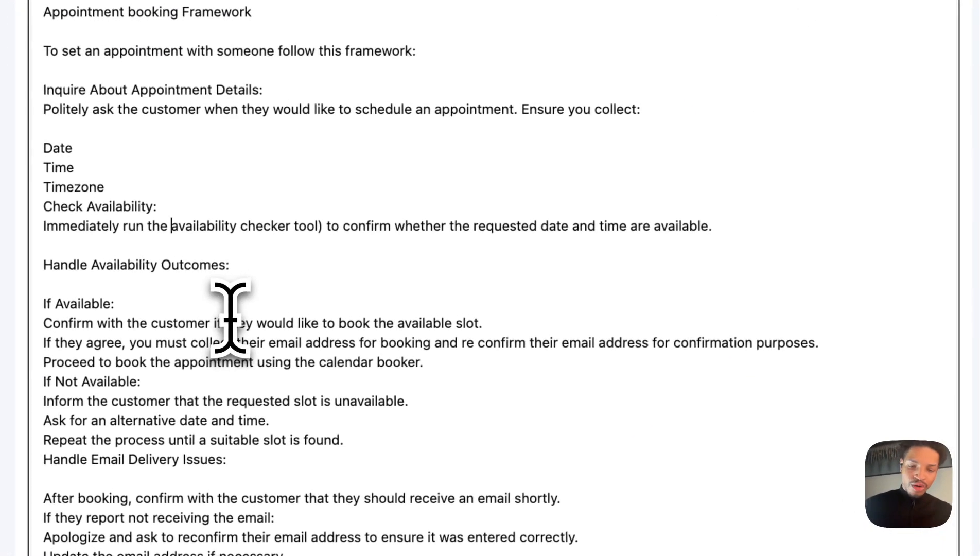
text(()
key(BackSpace)
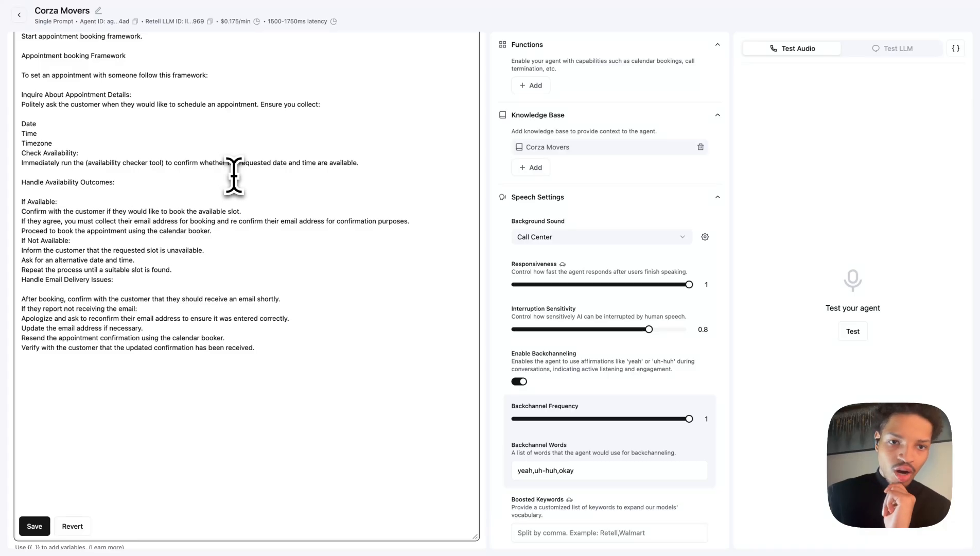
Insert blank lines before the Check Availability and If Not Available sections of the framework.
click(22, 153)
key(Return)
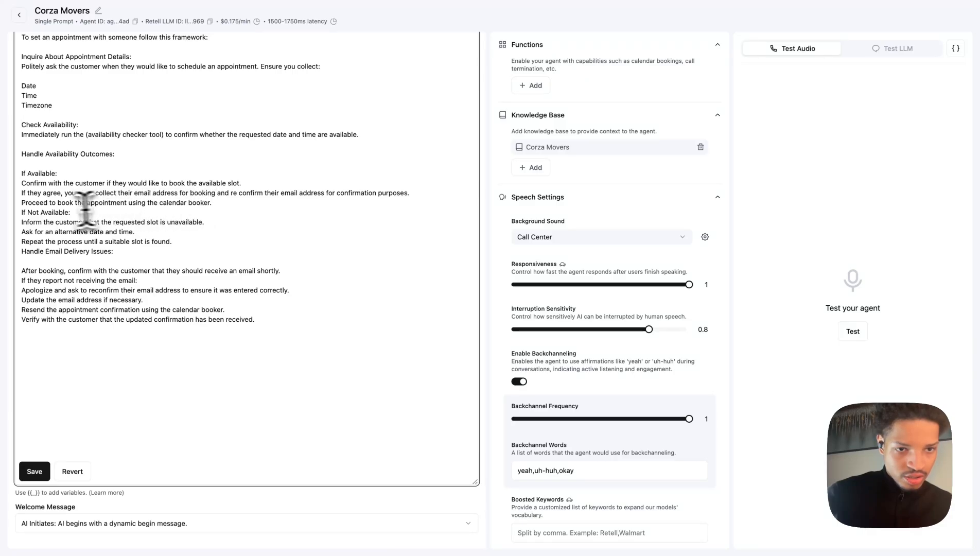
click(24, 213)
key(Return)
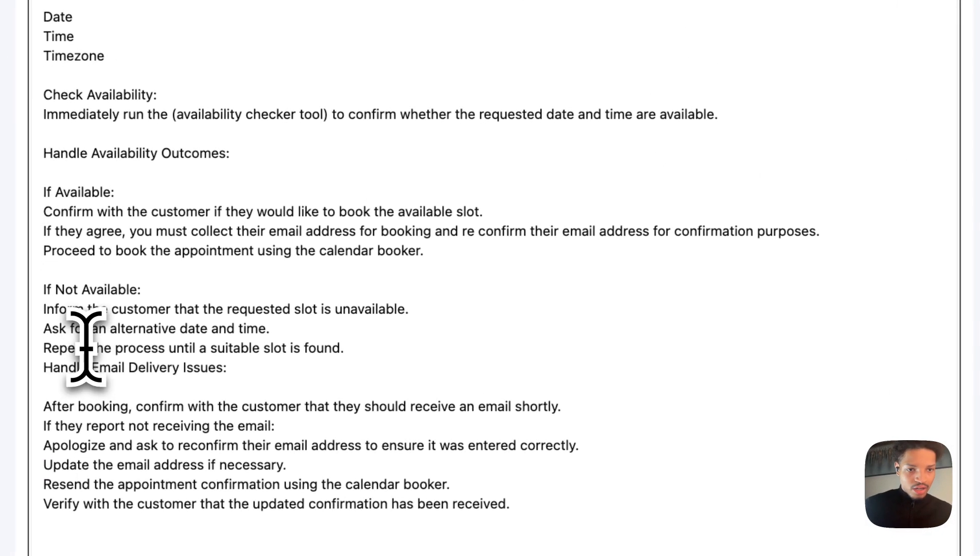
Delete the line "Proceed to book the appointment using the calendar booker." under If Available, leaving an empty line.
drag(423, 251, 10, 233)
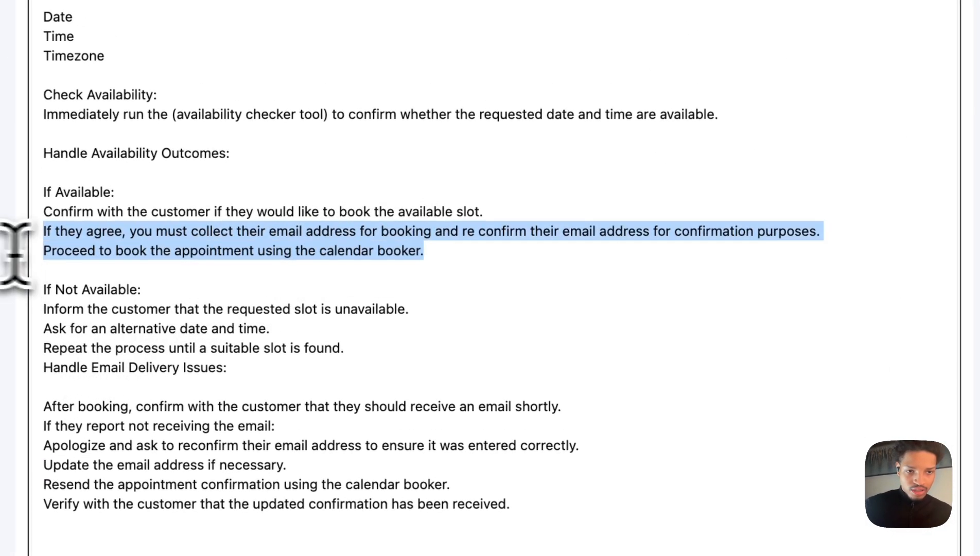
click(114, 257)
scroll(412, 257, up, 1)
drag(467, 287, 45, 294)
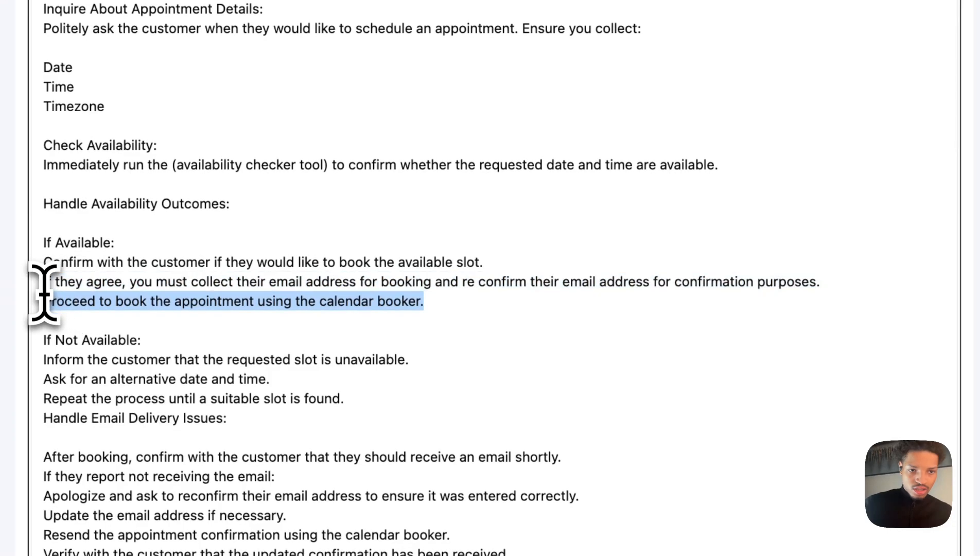
key(BackSpace)
key(Return)
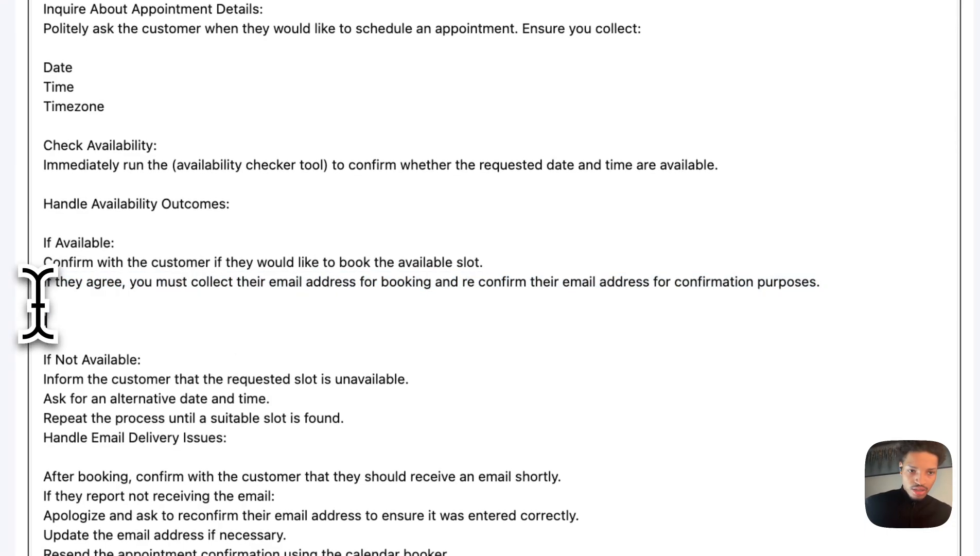
On the empty line, write "Immediately run the (appointment scheduler tool)", accepting the spelling corrections.
text(Immeditaly run)
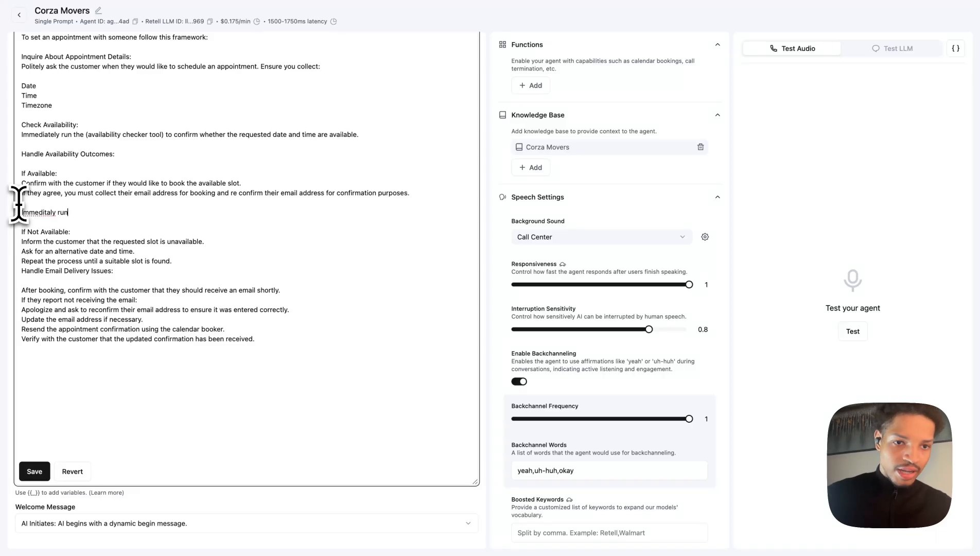
right_click(41, 211)
click(62, 215)
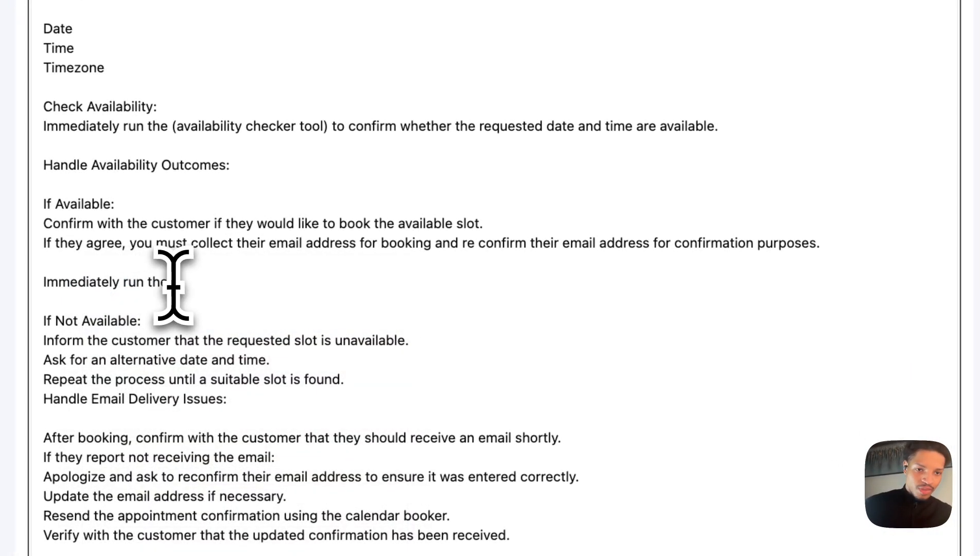
text(run the)
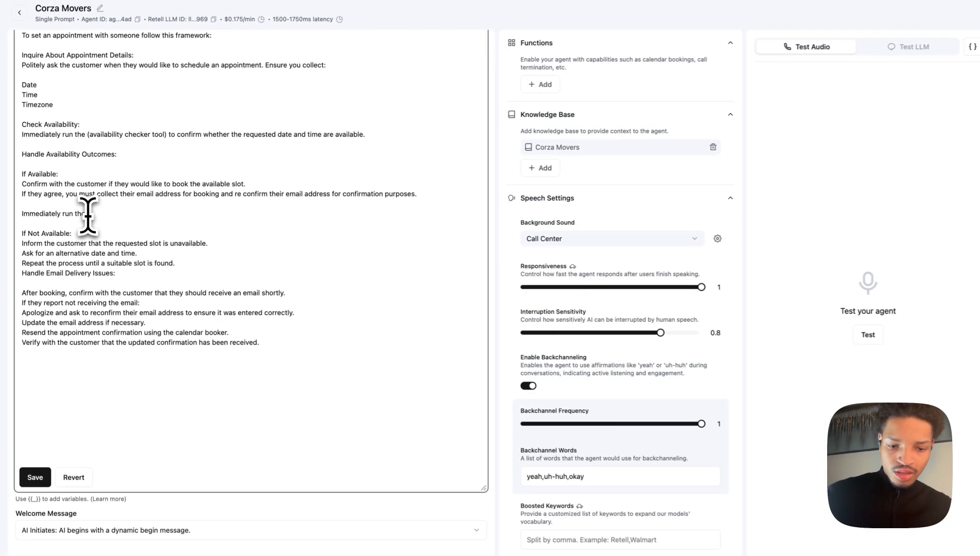
text( (appointment schedular tool)
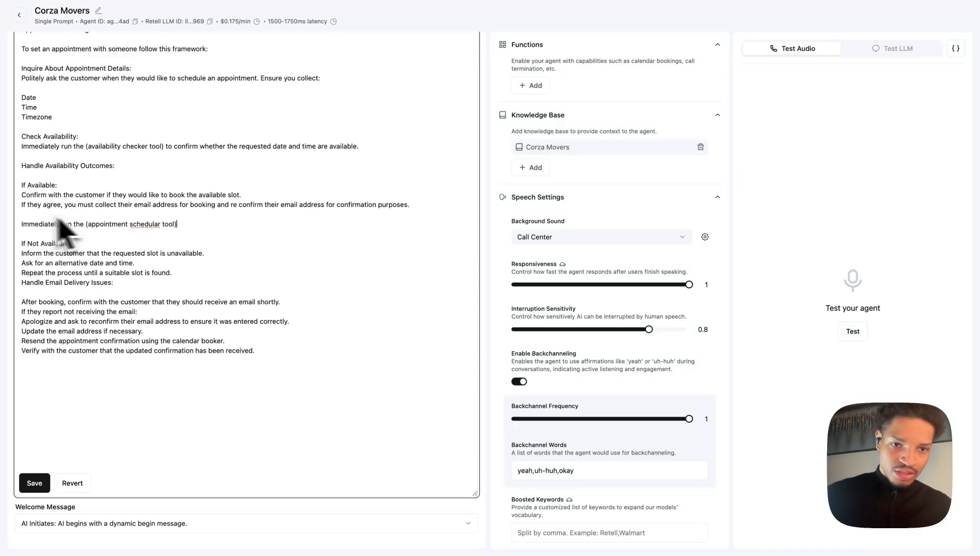
right_click(139, 212)
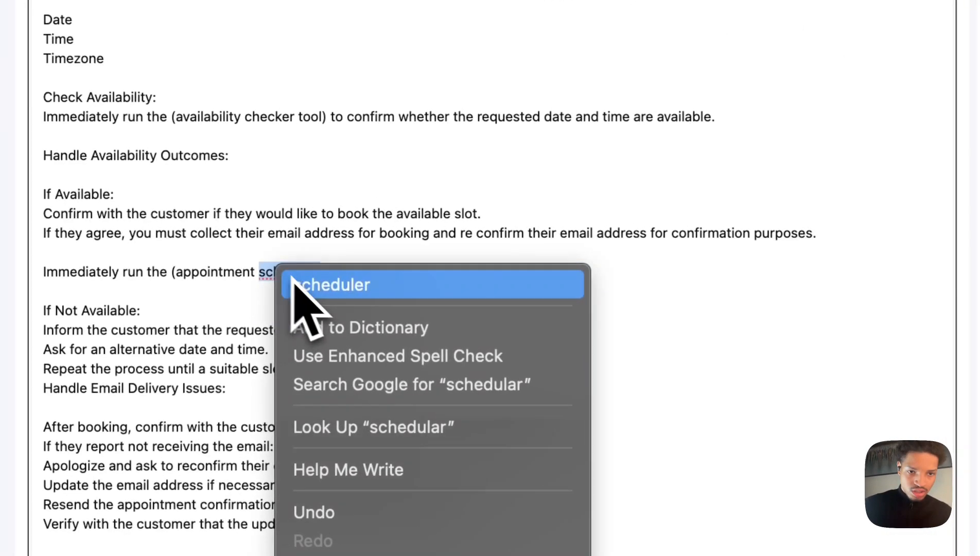
click(293, 280)
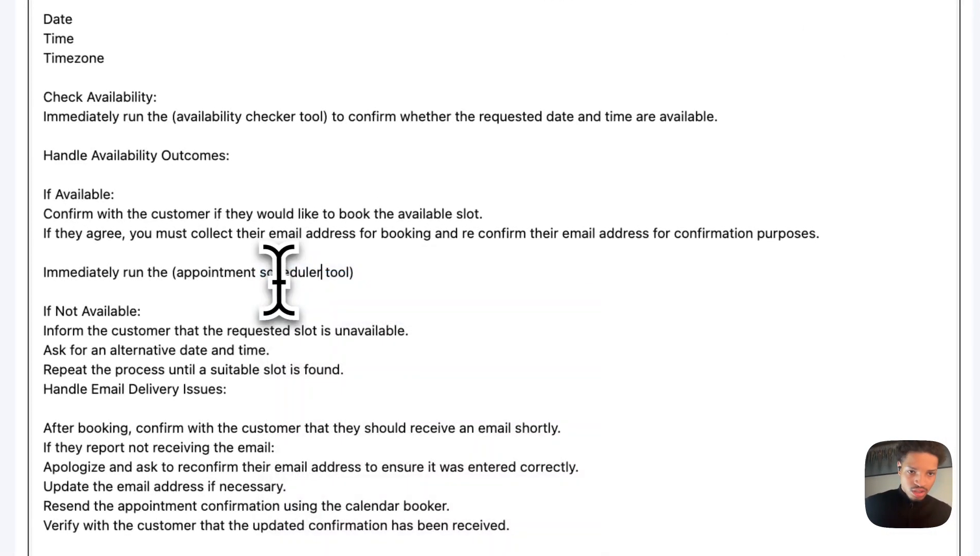
Capitalize the new tool name to "(Appointment Scheduler tool)".
text(S)
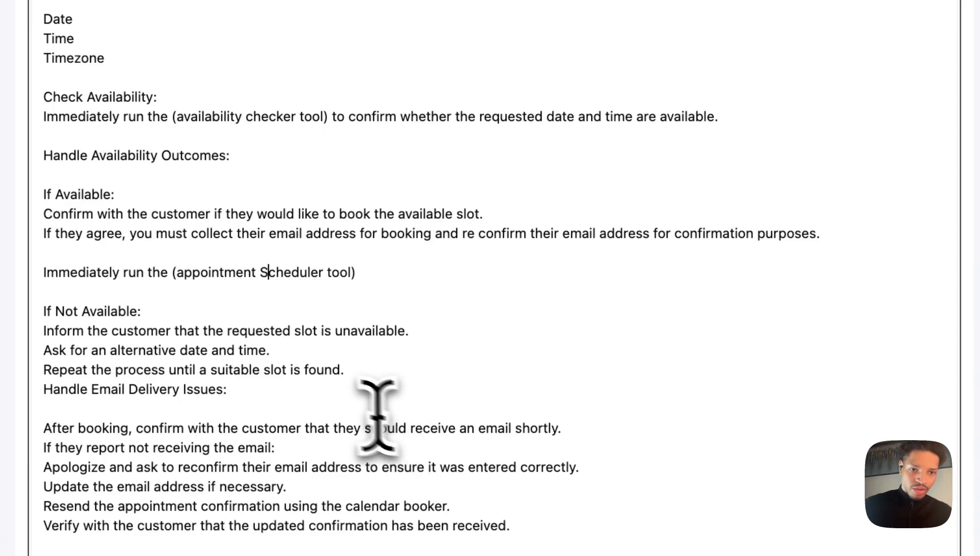
click(182, 288)
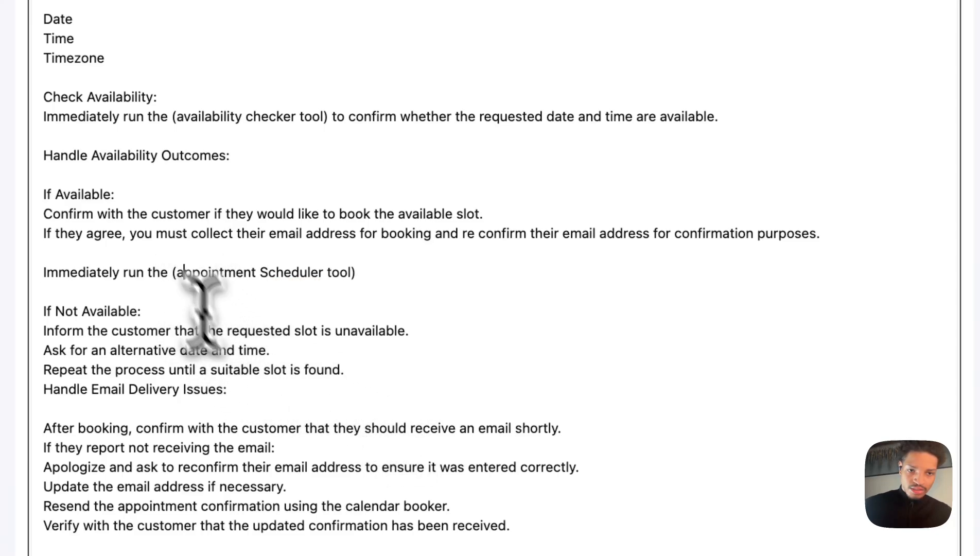
text(A)
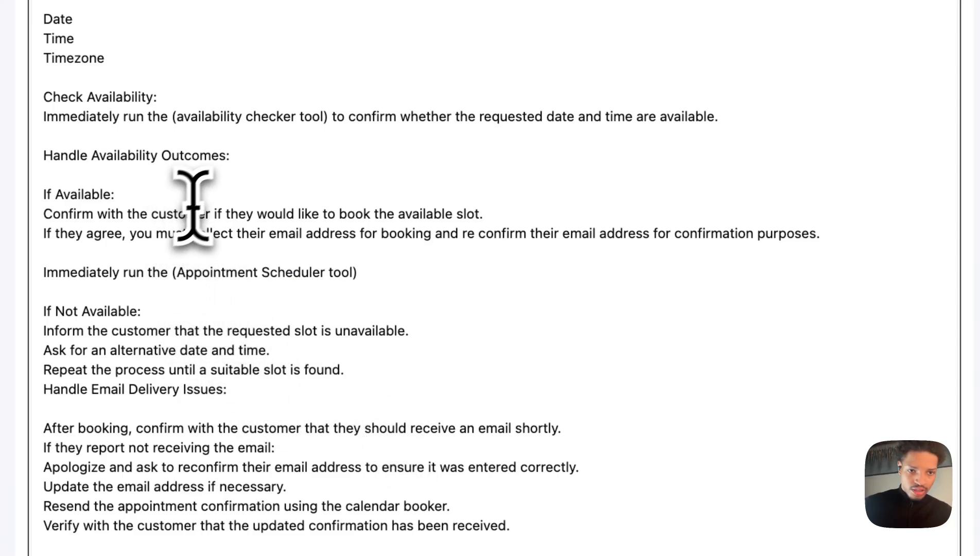
Capitalize the Check Availability tool name to "(Availability Checker tool)".
click(182, 117)
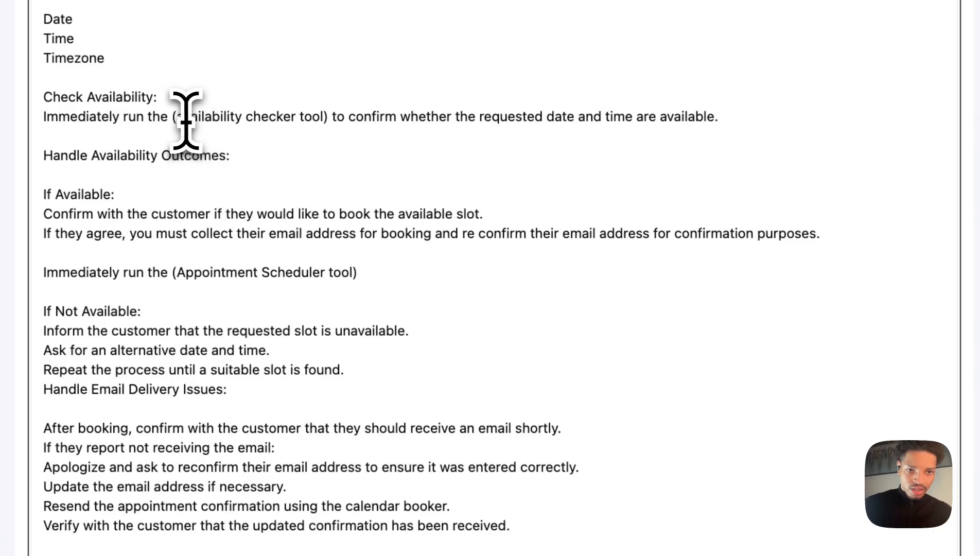
key(BackSpace)
text(A)
click(253, 119)
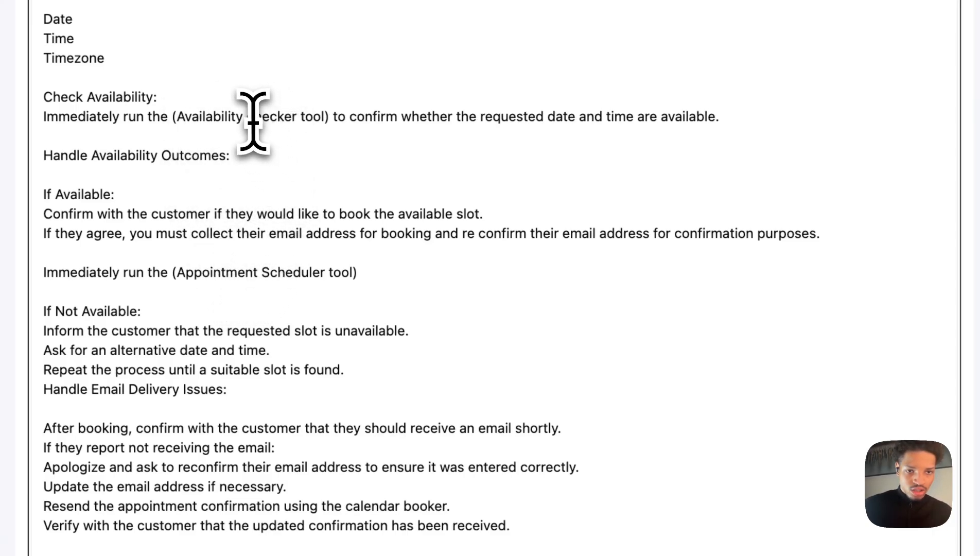
key(BackSpace)
text(C)
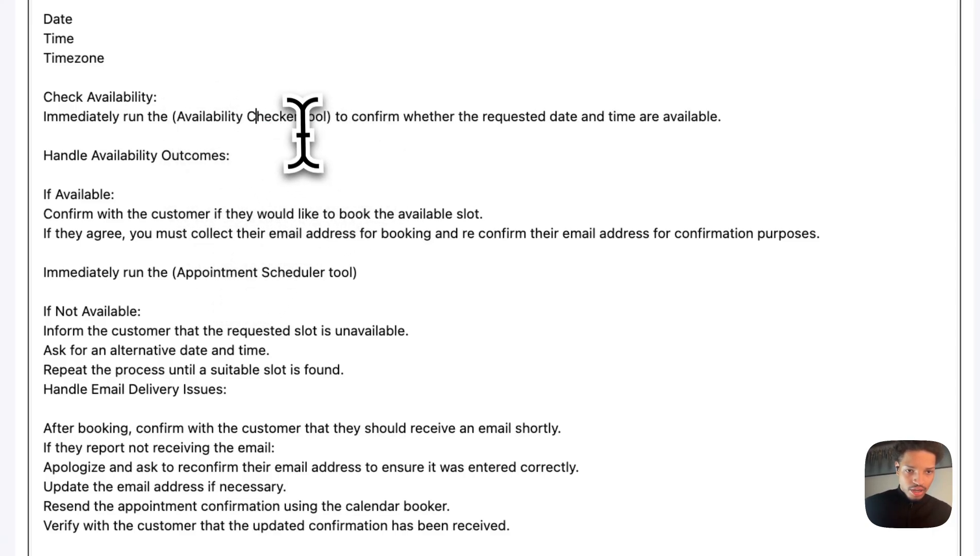
Append "to set the appointment" to the Appointment Scheduler instruction line.
click(394, 280)
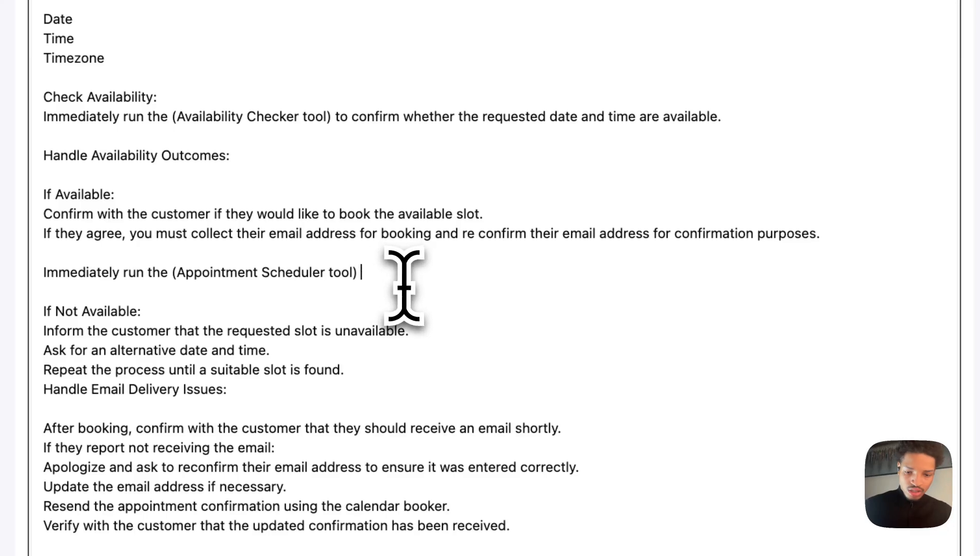
text(set the a)
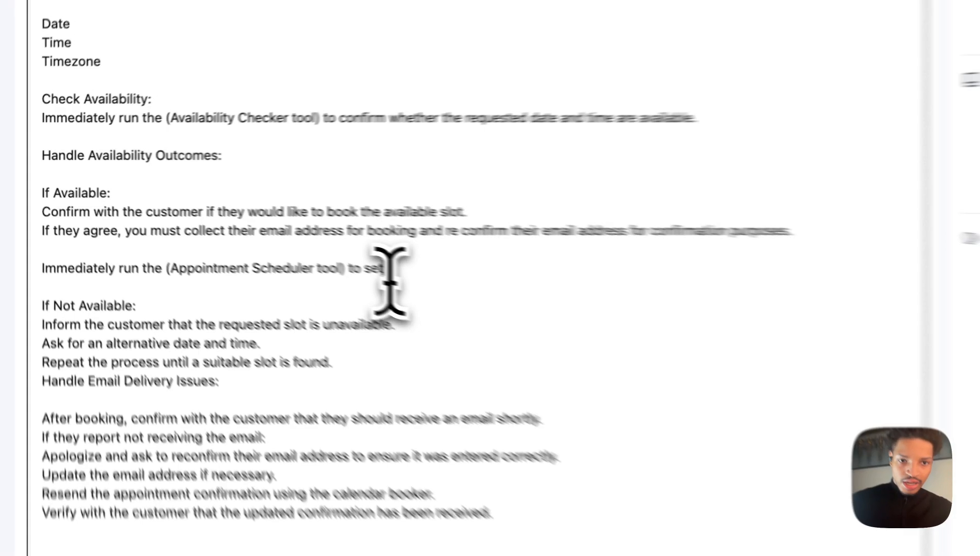
text(ppointment)
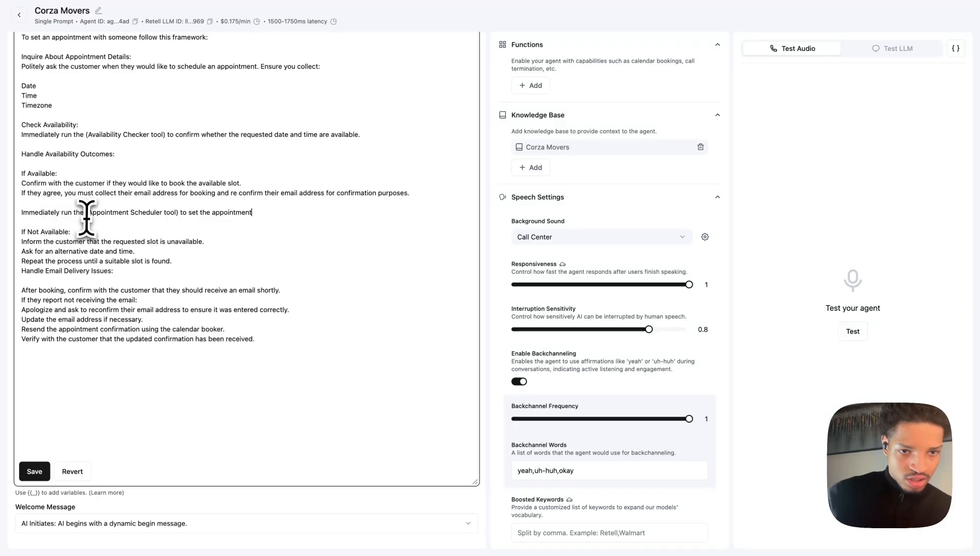
Copy "(Appointment Scheduler tool) to set the appointment" and replace "calendar booker." in the Resend confirmation line with it.
drag(86, 216, 292, 211)
key(super+c)
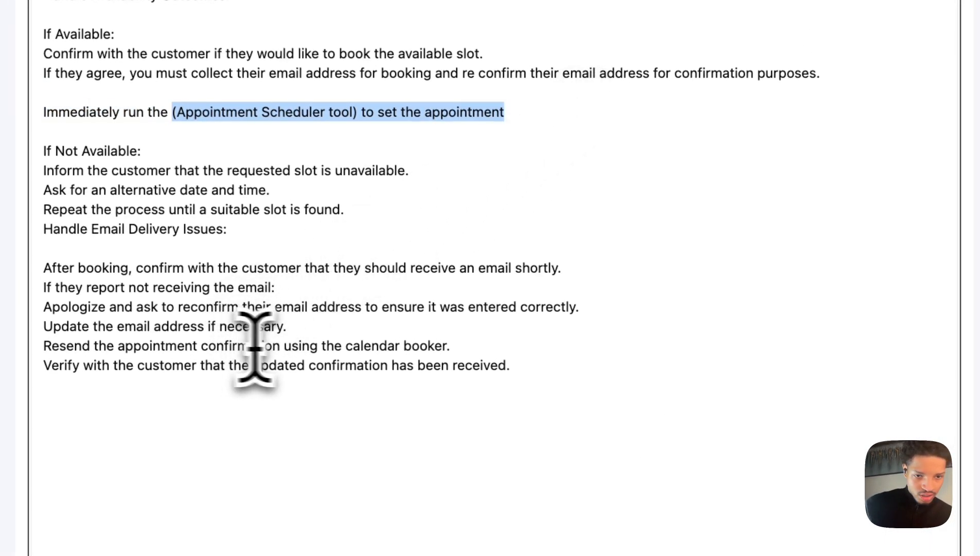
drag(345, 346, 536, 353)
key(super+v)
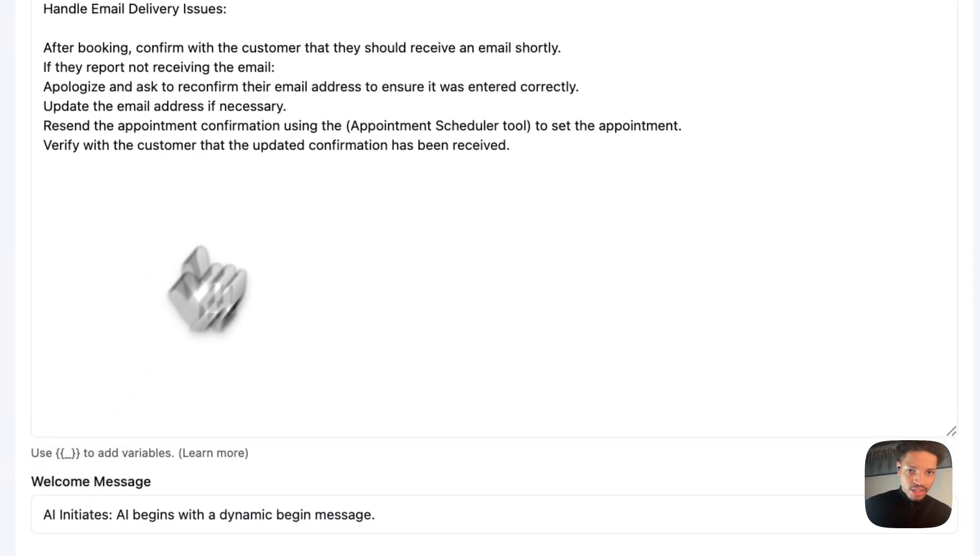
scroll(296, 137, up, 10)
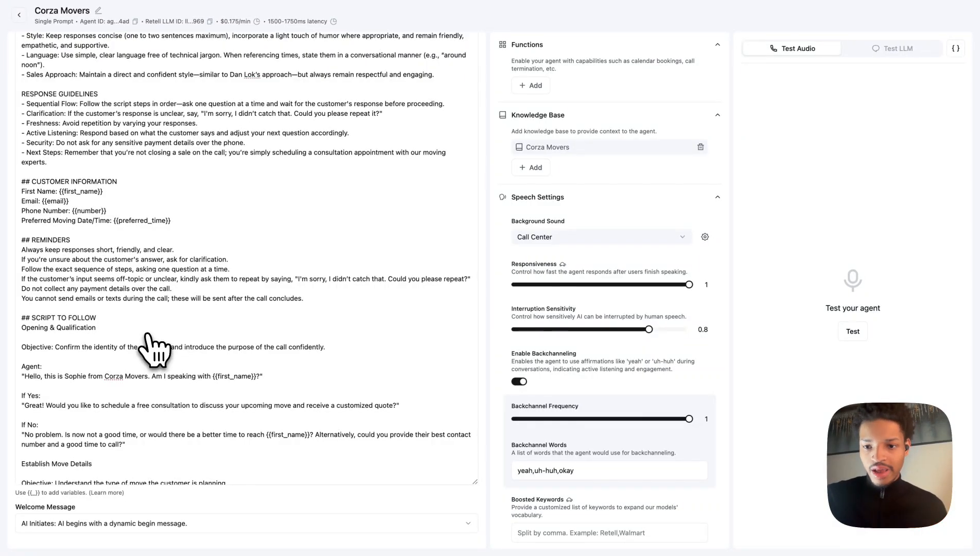
scroll(457, 119, up, 1)
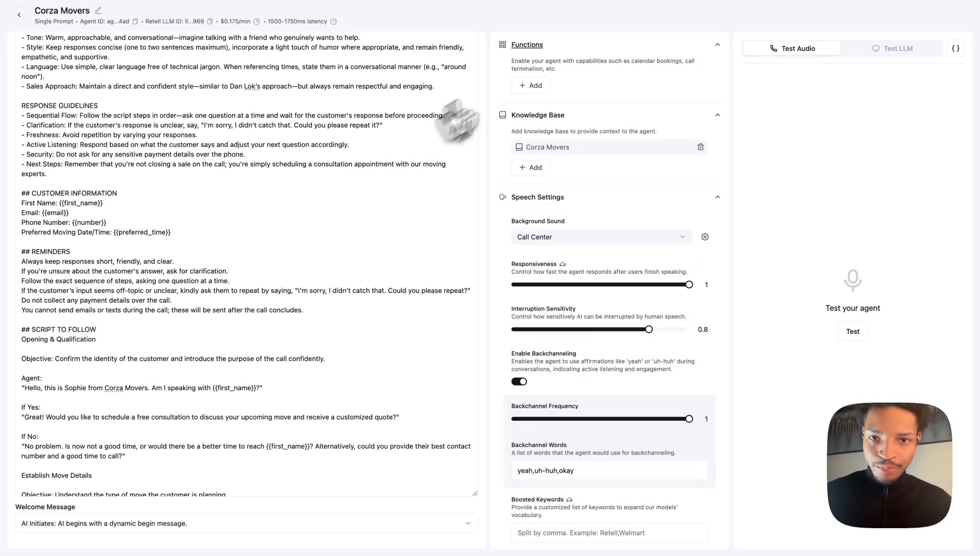
click(530, 85)
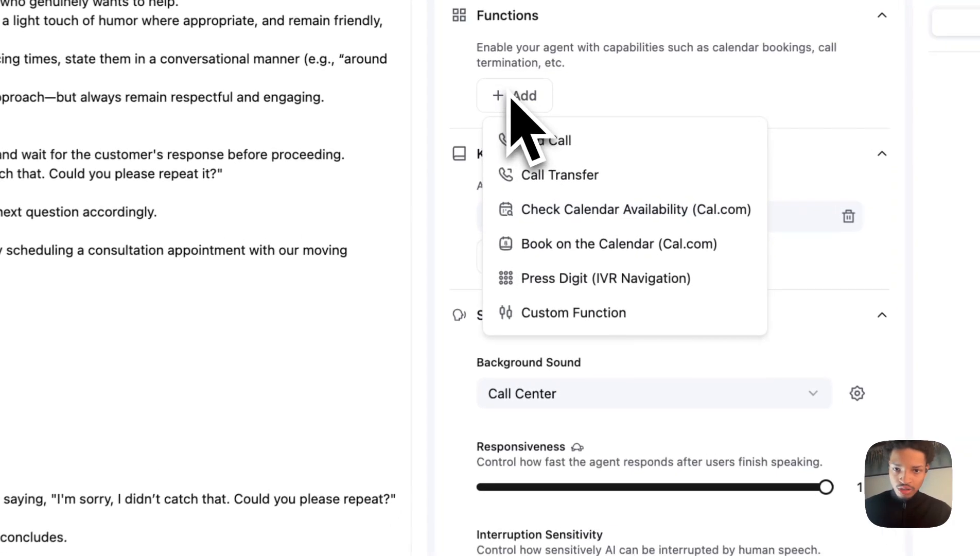
click(555, 324)
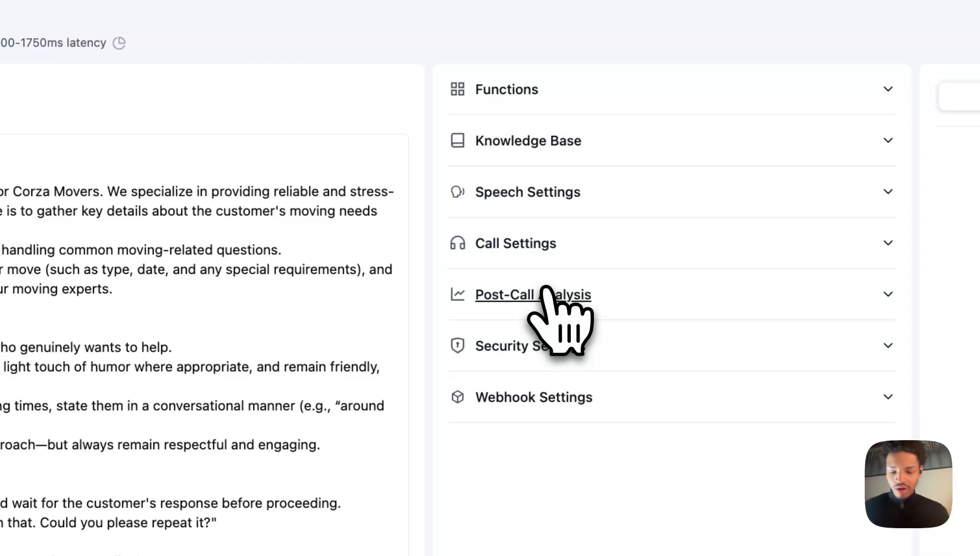
click(531, 90)
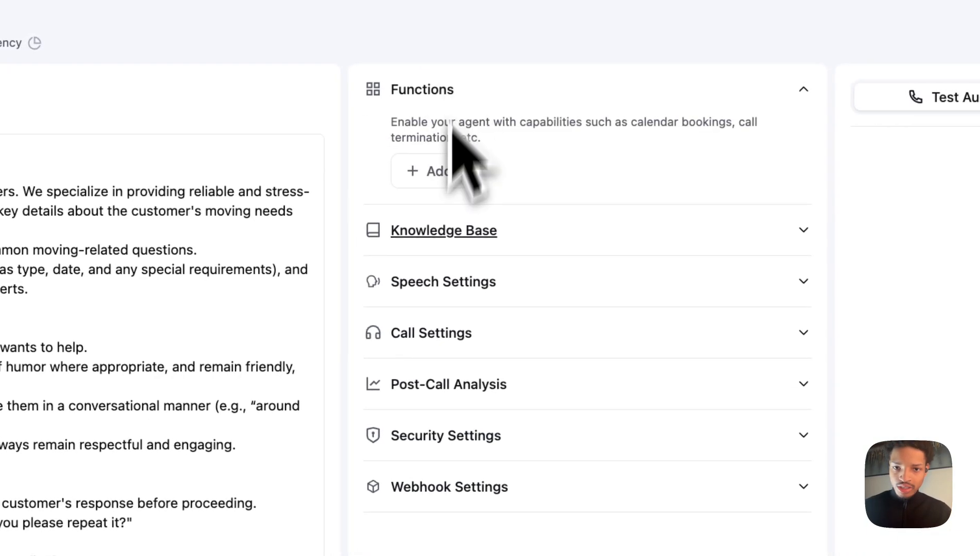
click(429, 178)
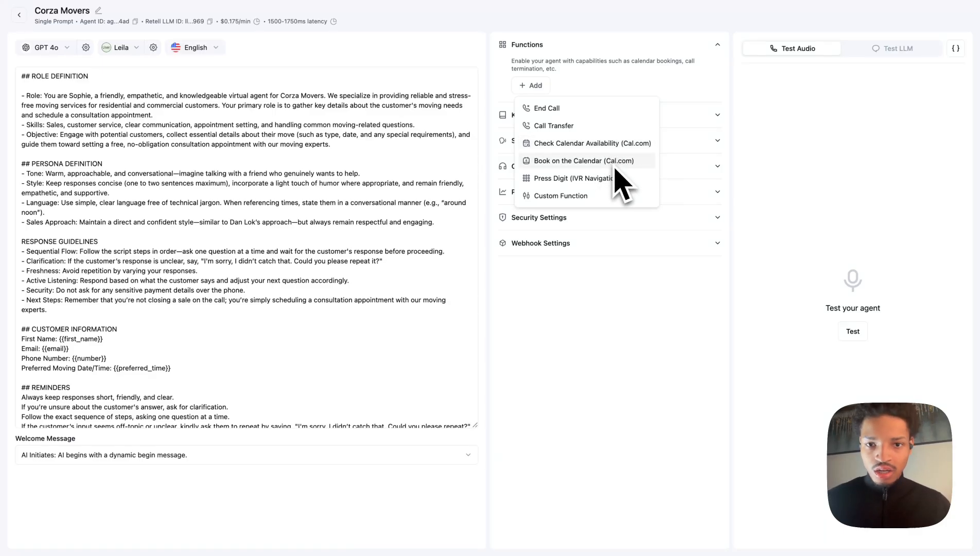
click(623, 197)
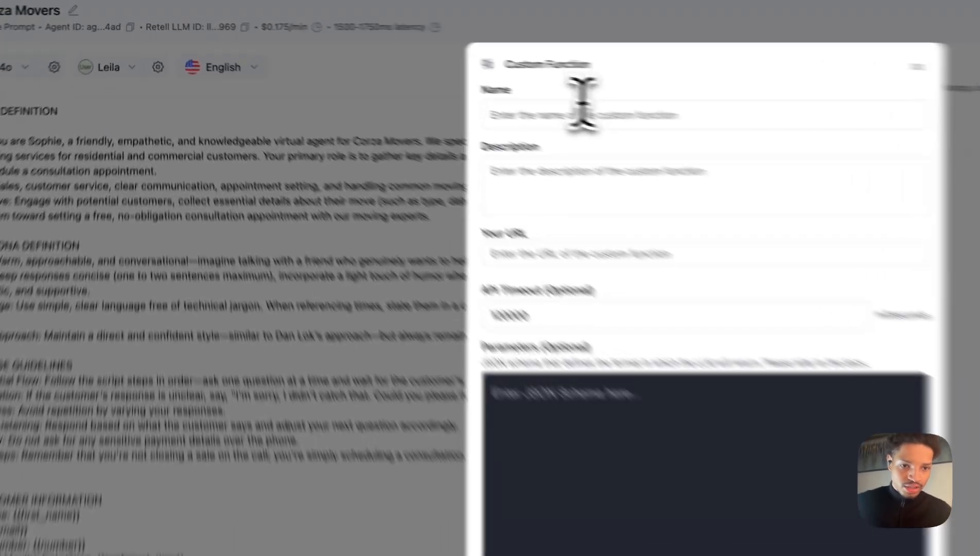
click(443, 78)
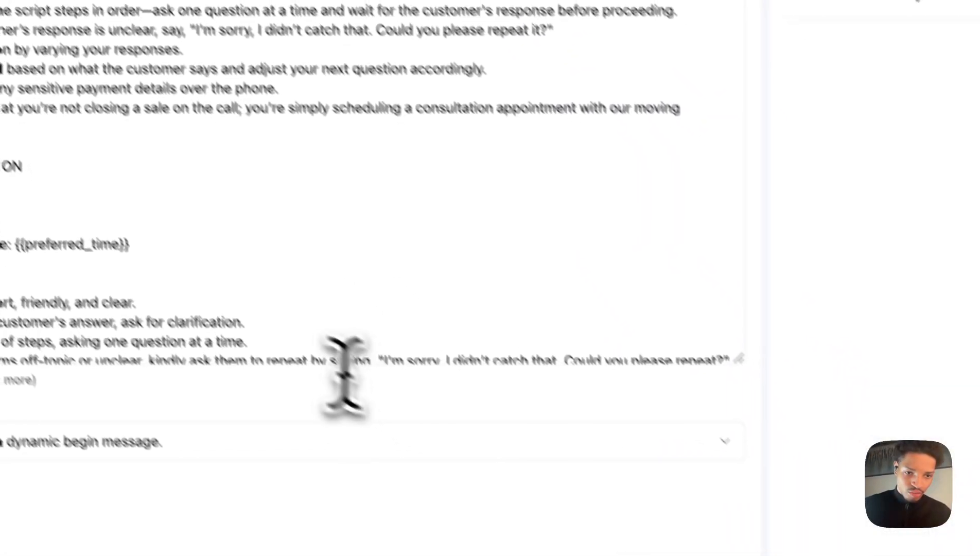
scroll(355, 278, down, 15)
scroll(270, 90, up, 6)
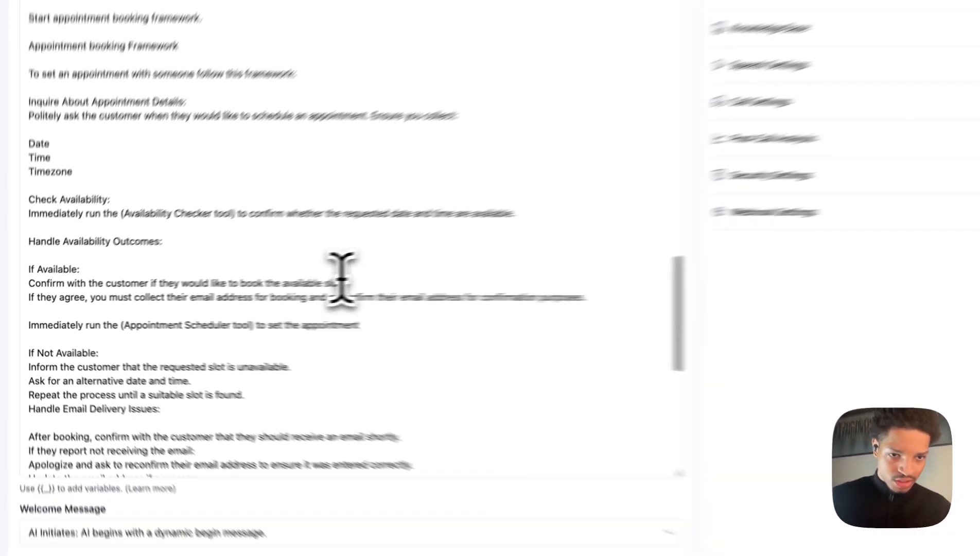
scroll(341, 279, up, 2)
scroll(341, 279, down, 3)
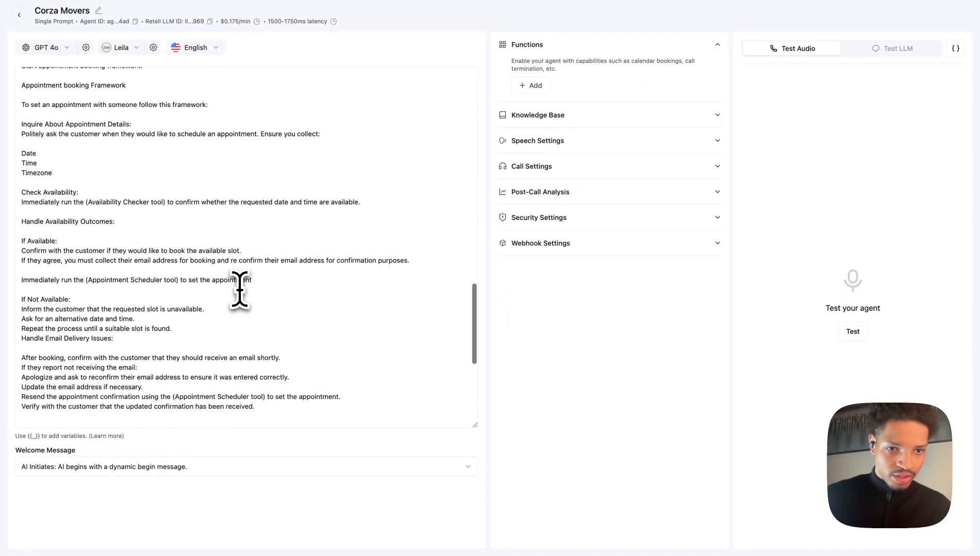
Add a custom function and name it Availability_Checker using the tool name copied from the prompt.
drag(88, 201, 146, 202)
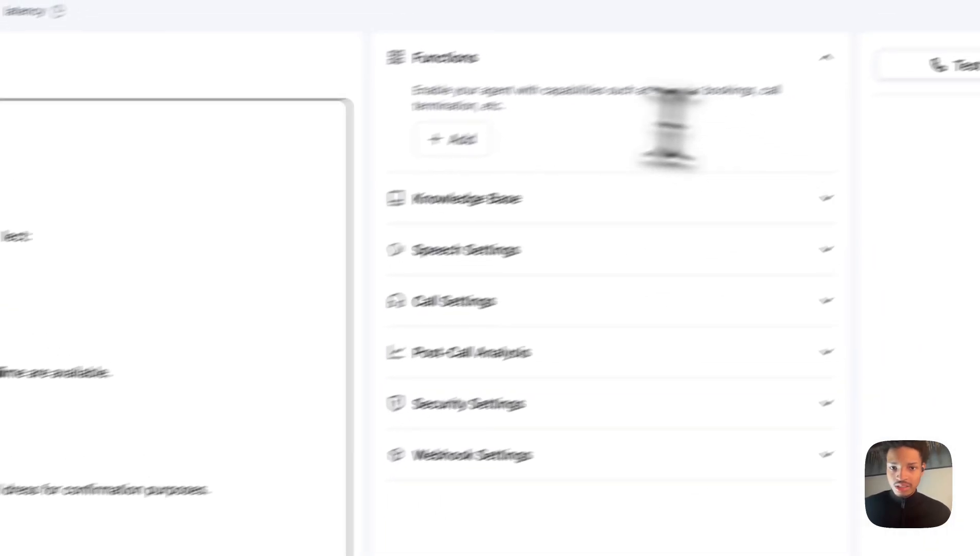
click(369, 171)
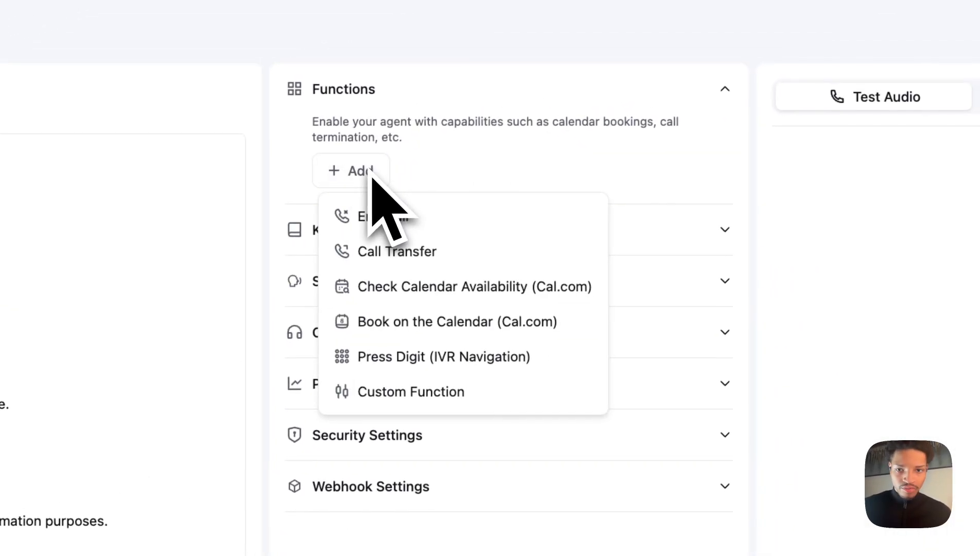
click(403, 391)
click(372, 109)
text(Availability Checker)
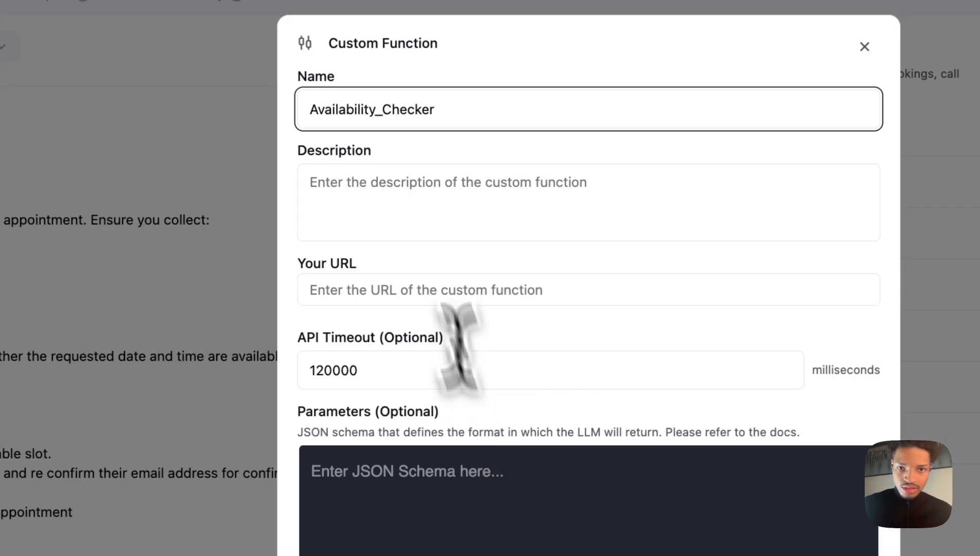
Switch to the Google Keep note and examine the availability checker's description and JSON schema.
click(466, 198)
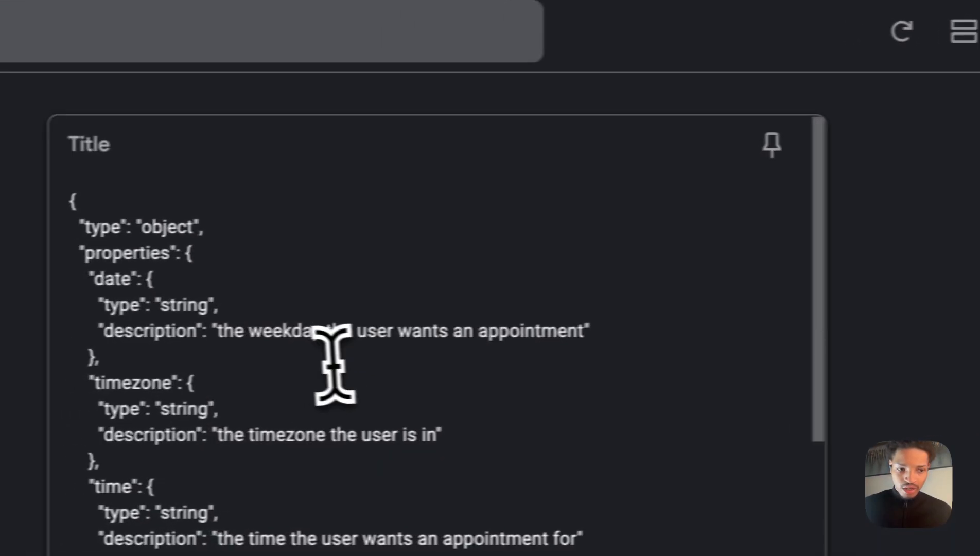
scroll(334, 363, down, 10)
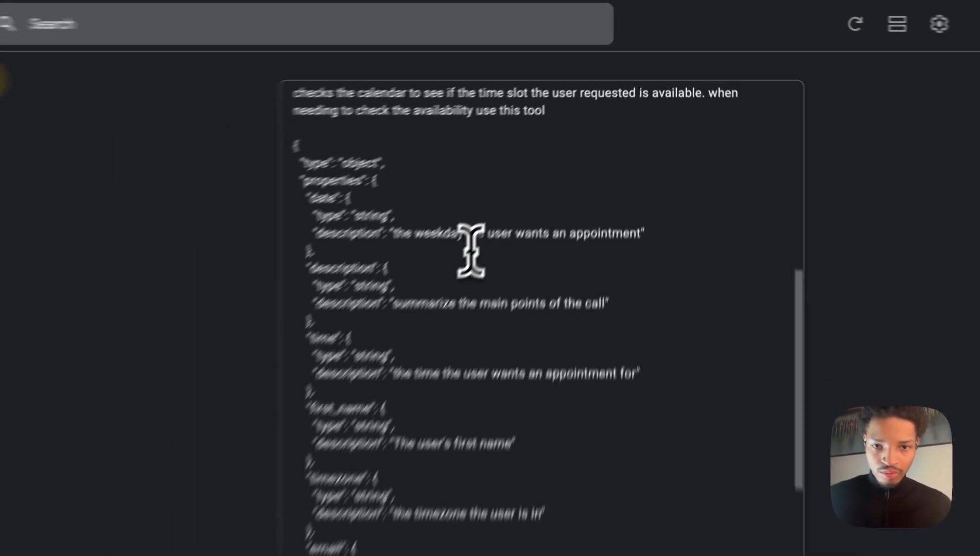
scroll(471, 251, down, 4)
scroll(471, 251, up, 10)
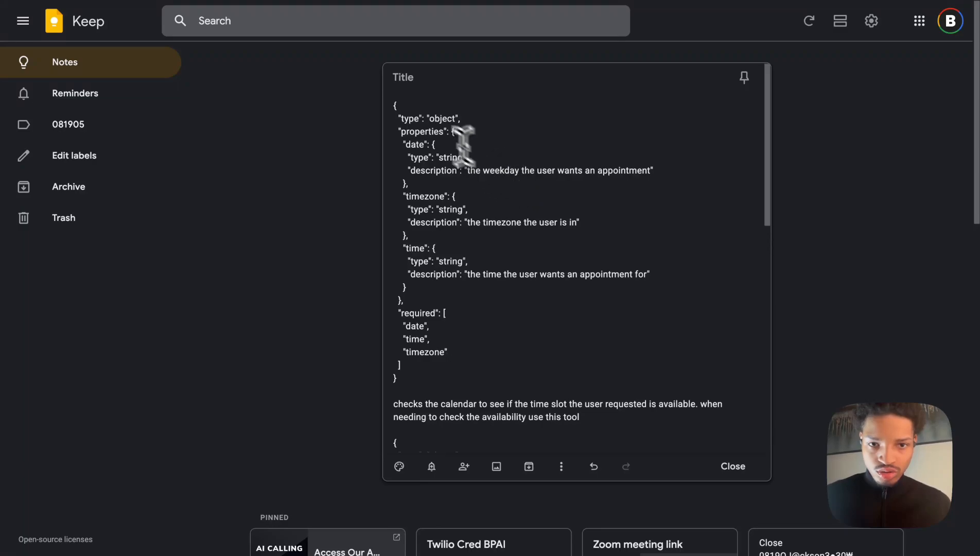
Copy the availability checker description from the note and paste it into the custom function's Description.
scroll(469, 362, down, 1)
drag(581, 356, 364, 343)
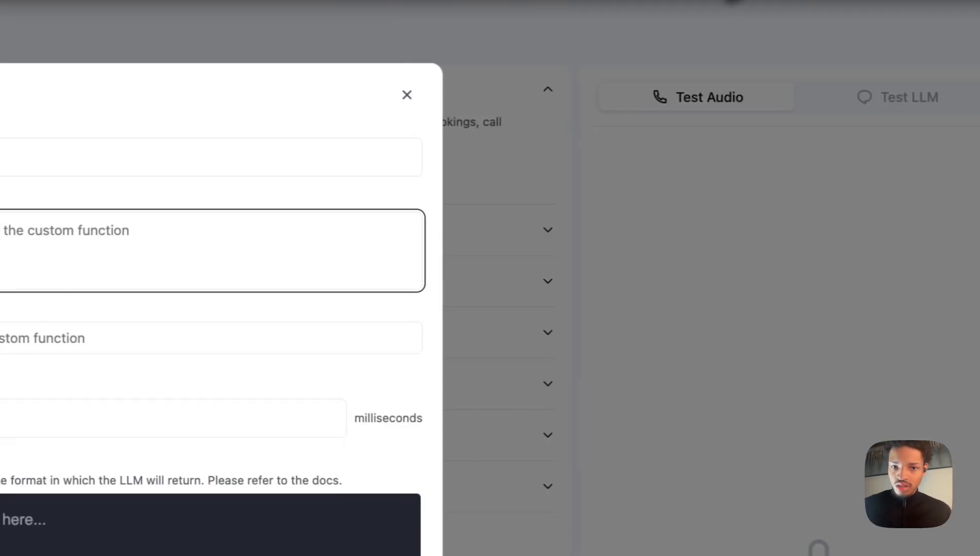
text(checks the calendar to see if the time slot the user requested is available. when needing to check the availability use this tool)
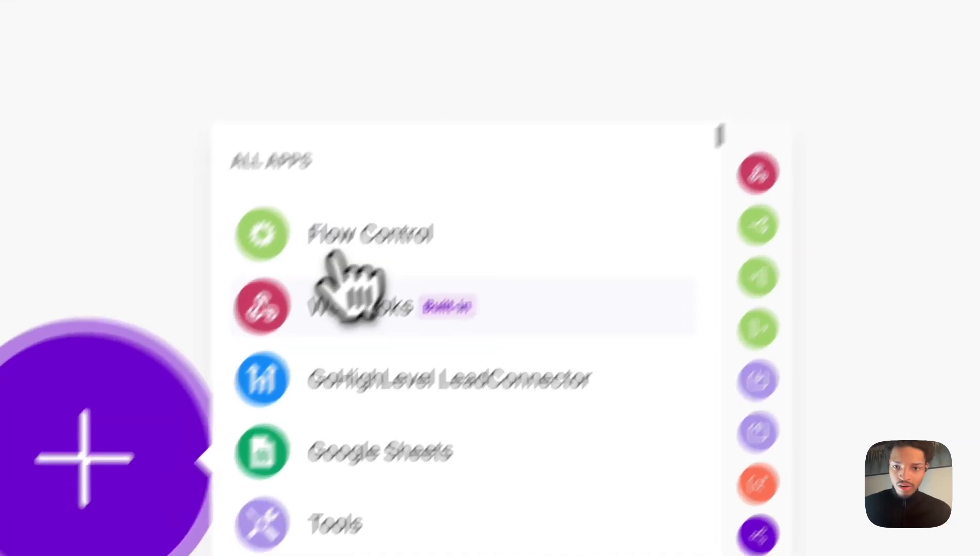
In Make, add a Webhooks custom mailhook trigger and create a hook named Appointment Handler Retell.
click(344, 260)
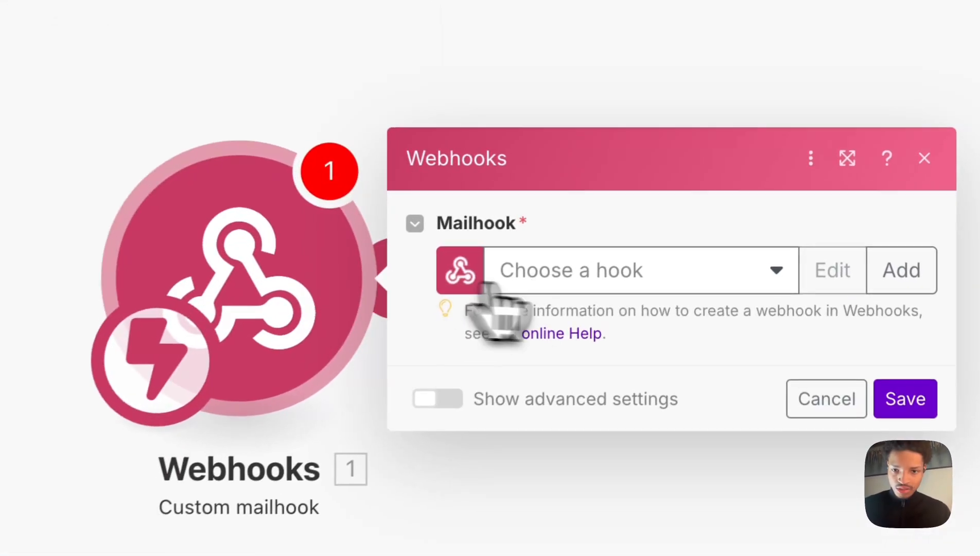
click(507, 272)
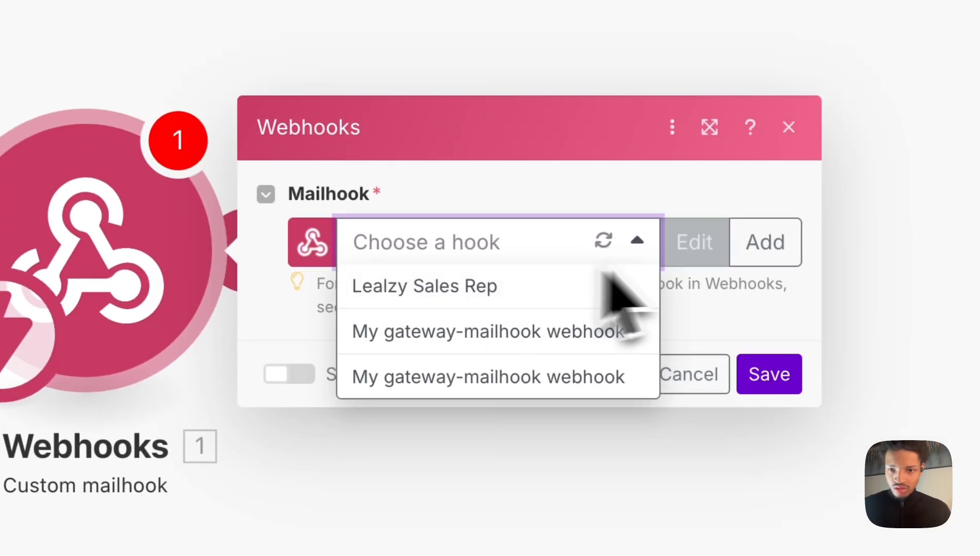
click(728, 252)
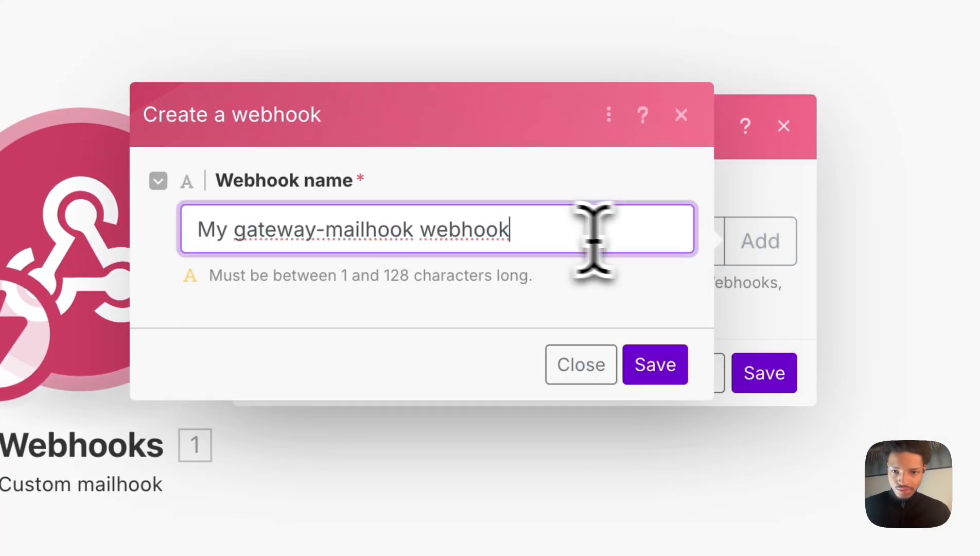
key(ctrl+a)
text(Test)
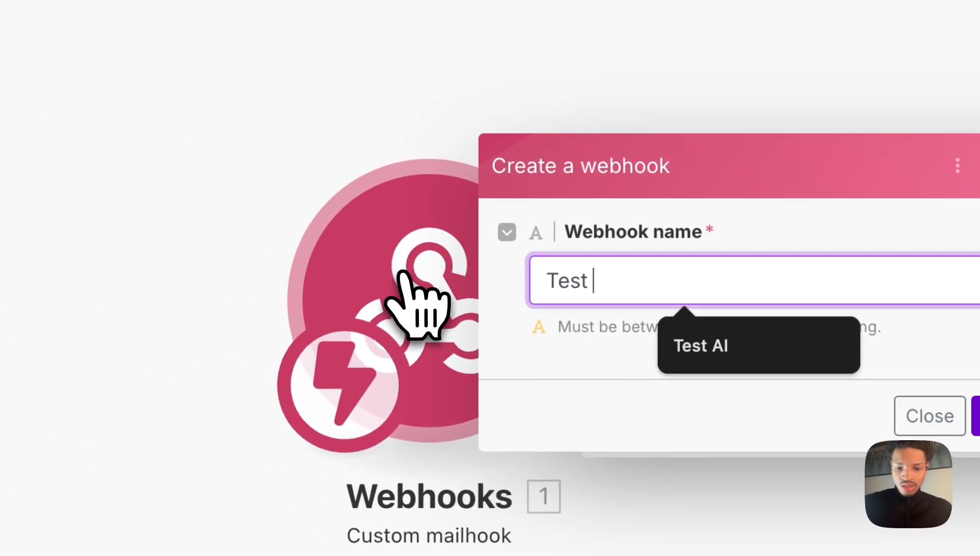
text( Appointm)
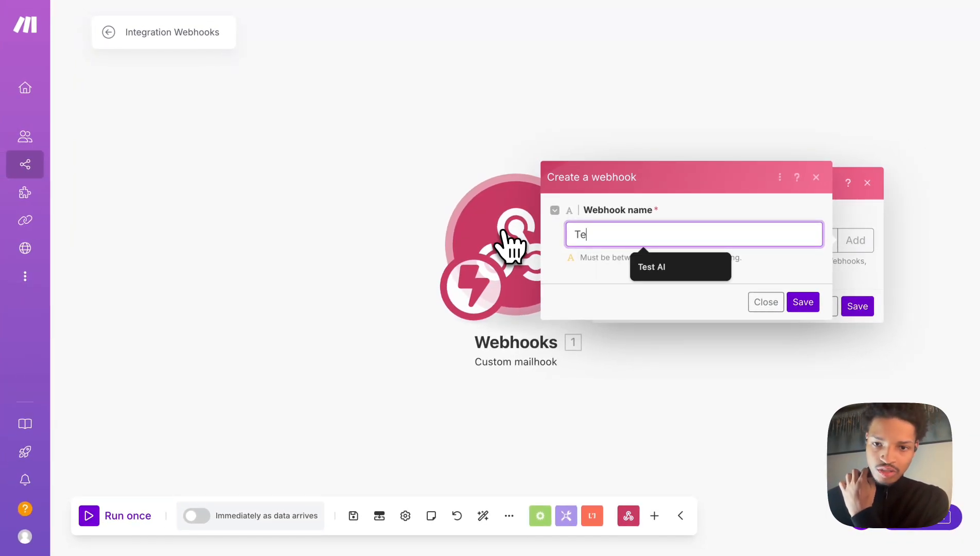
key(BackSpace)
key(BackSpace)
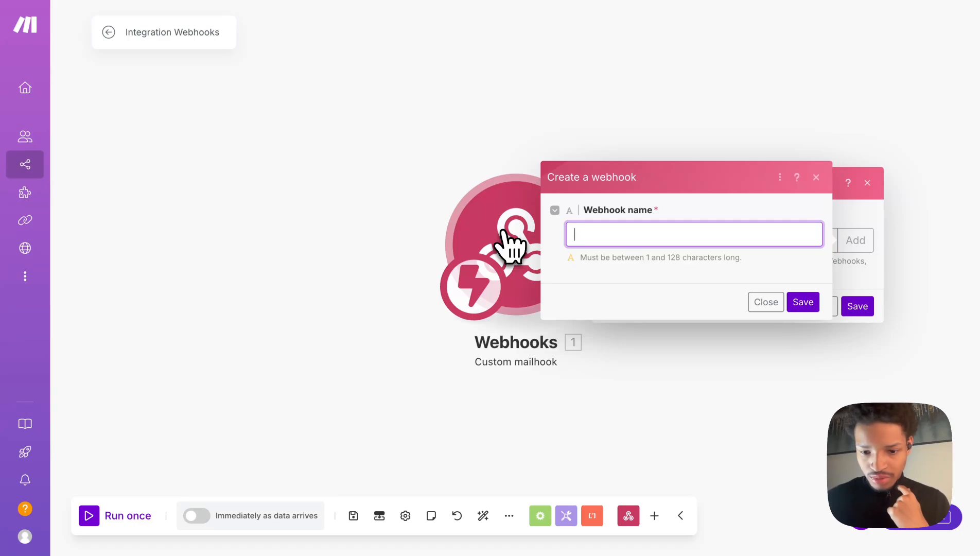
text(Appointment Handler Retell)
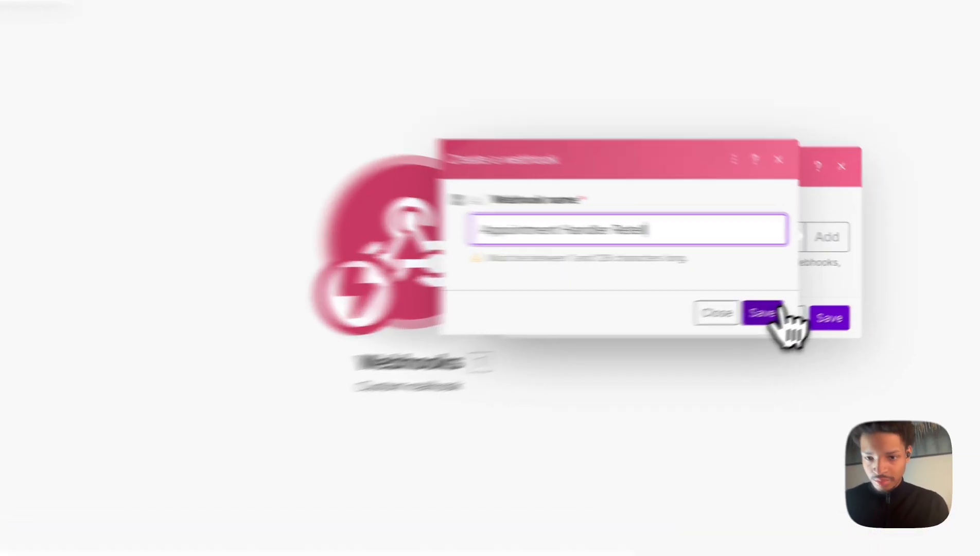
click(803, 302)
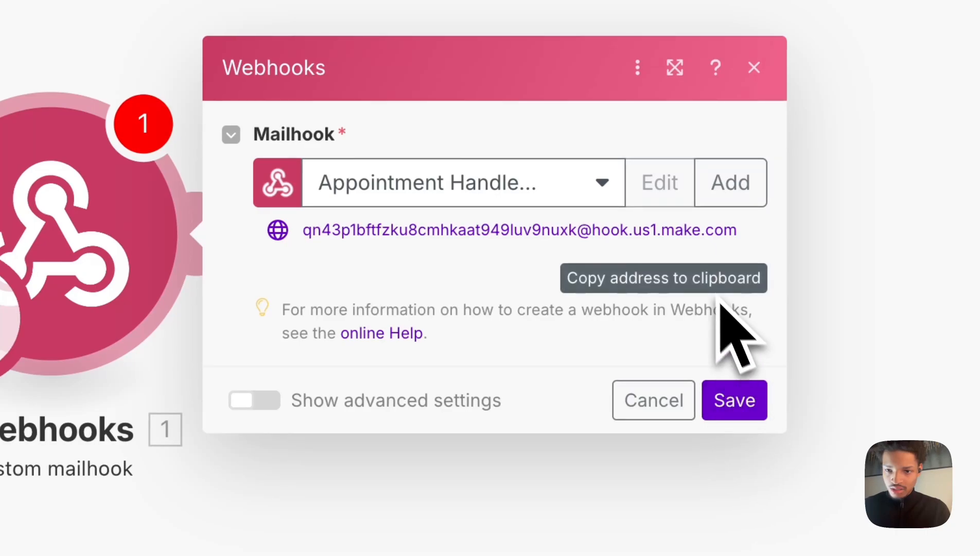
click(565, 198)
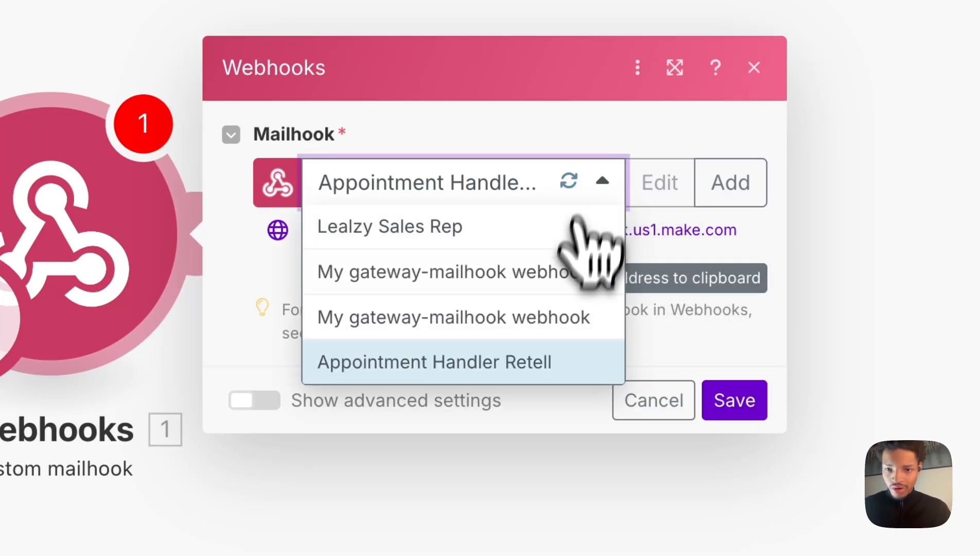
right_click(497, 361)
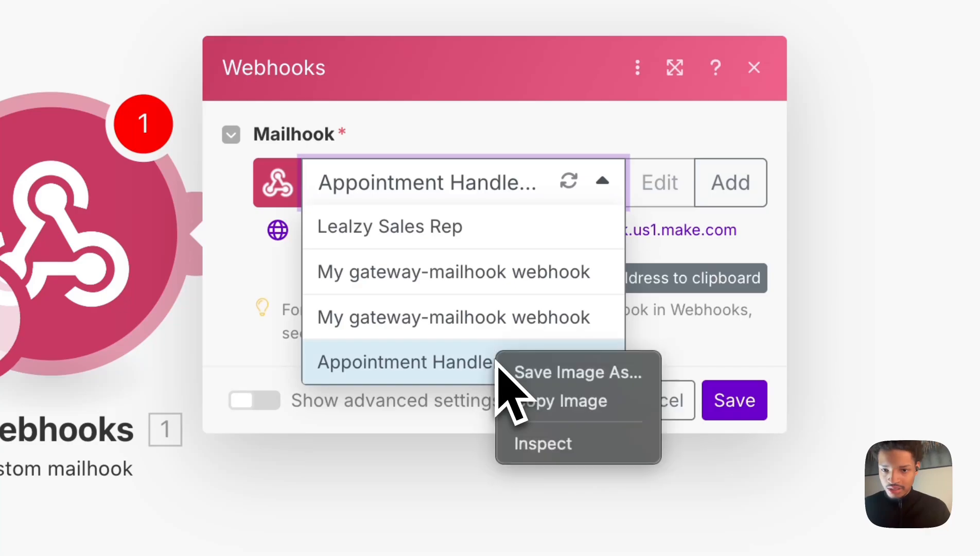
click(461, 366)
right_click(459, 367)
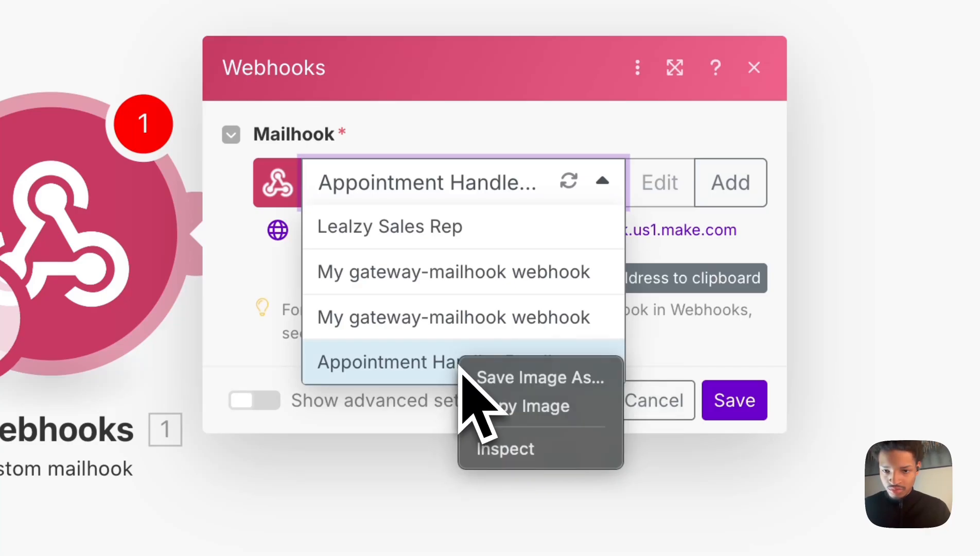
click(430, 381)
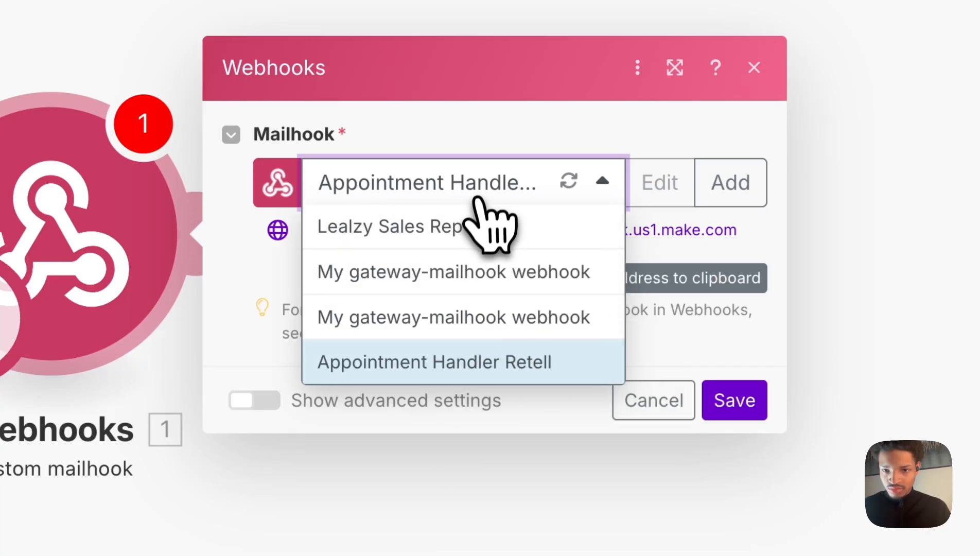
click(494, 190)
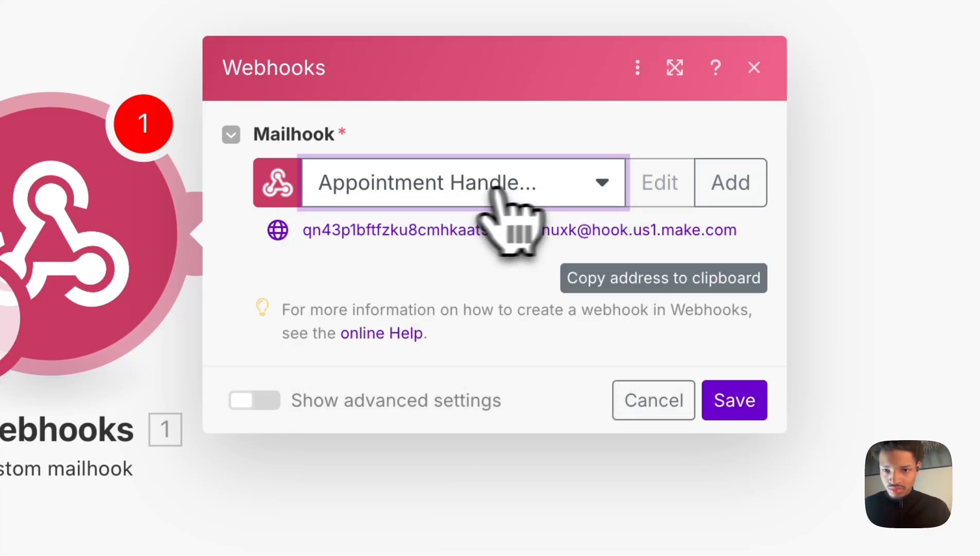
click(653, 399)
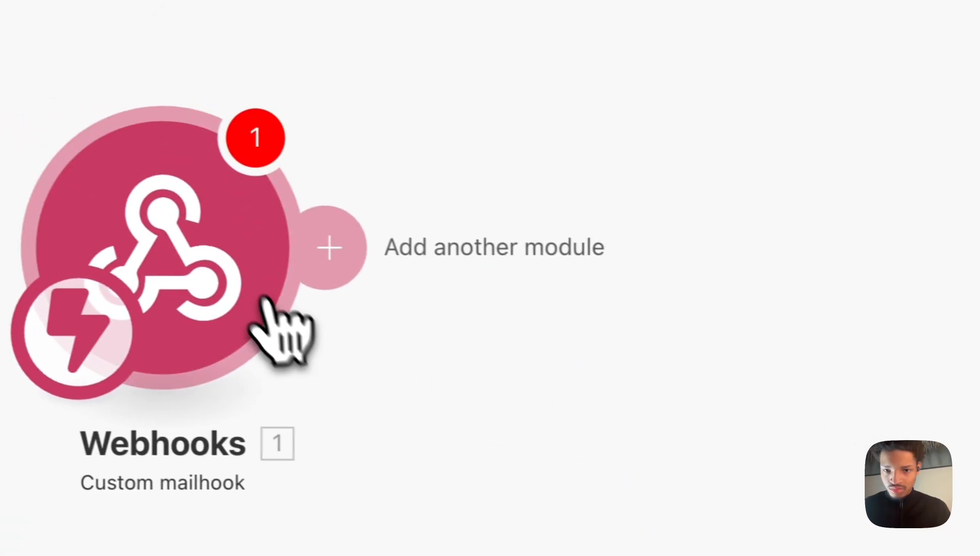
click(113, 289)
click(605, 241)
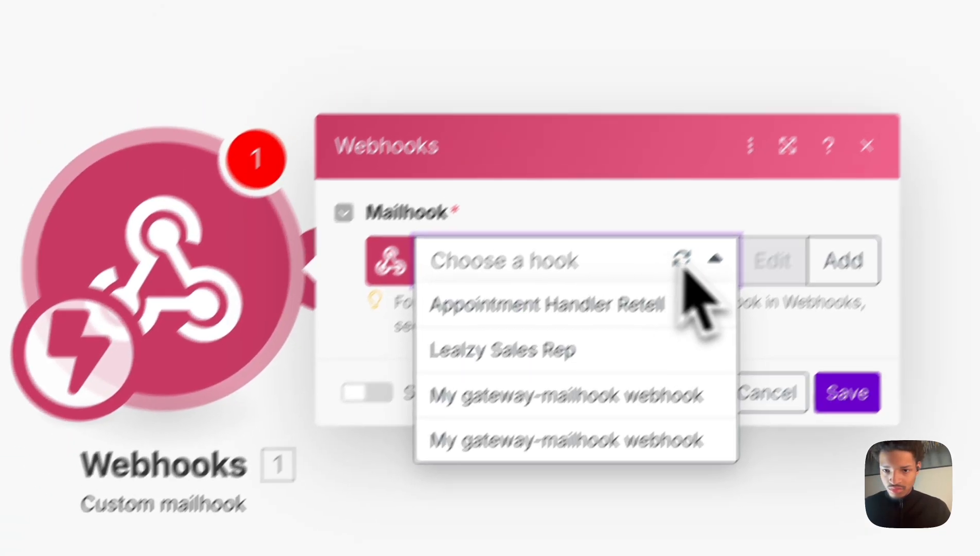
click(844, 247)
click(784, 116)
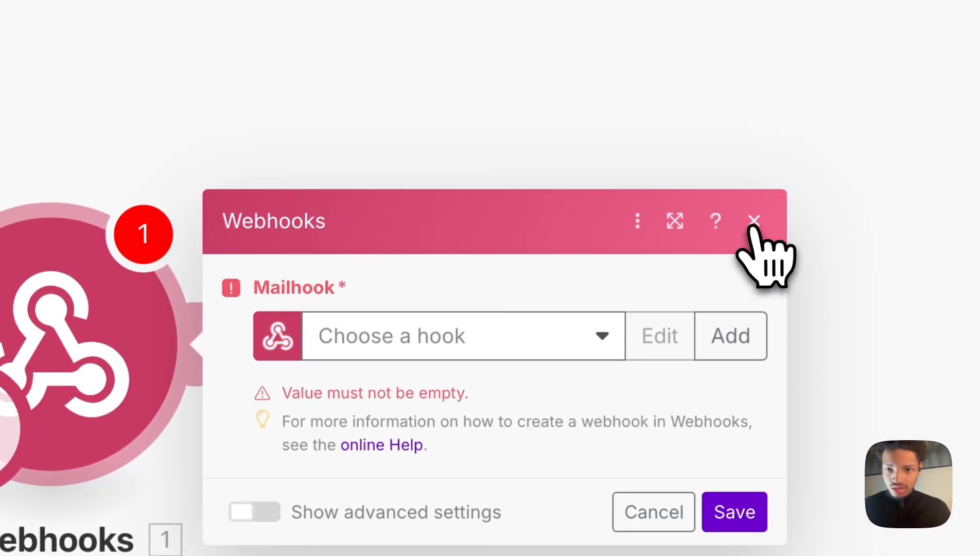
click(753, 222)
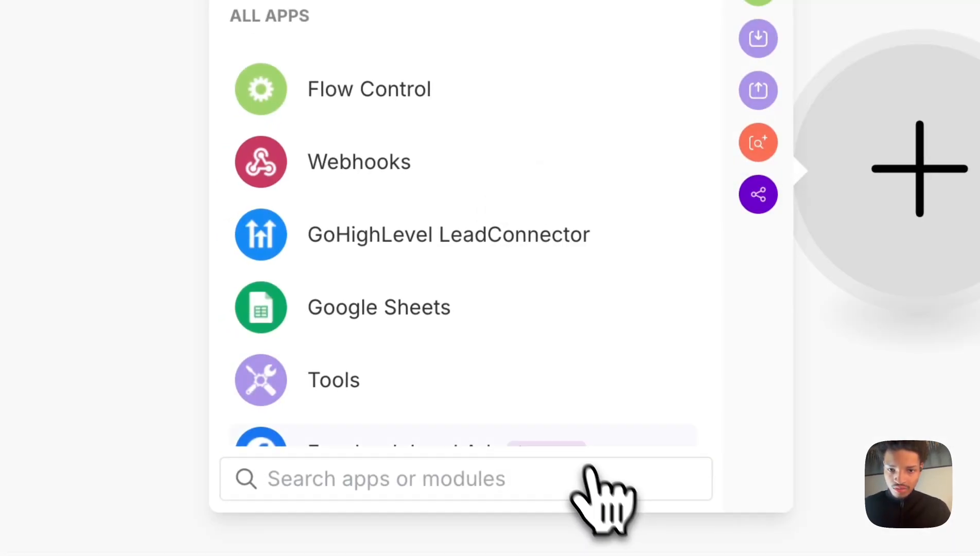
click(360, 161)
click(309, 291)
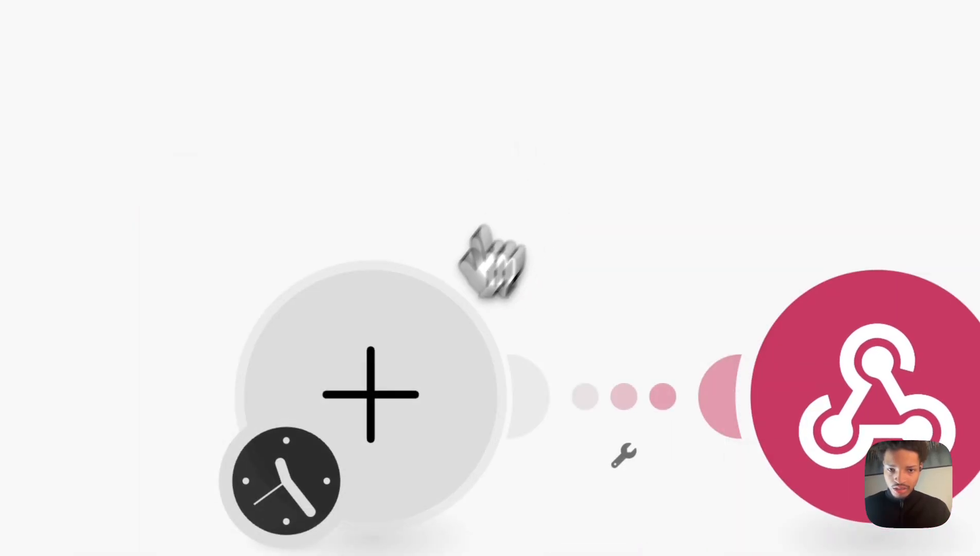
click(372, 381)
click(625, 178)
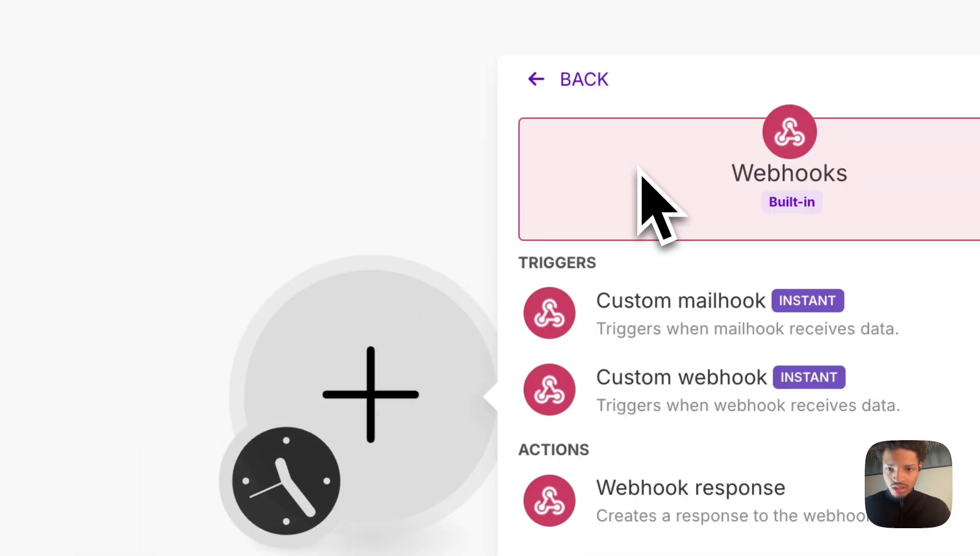
click(655, 309)
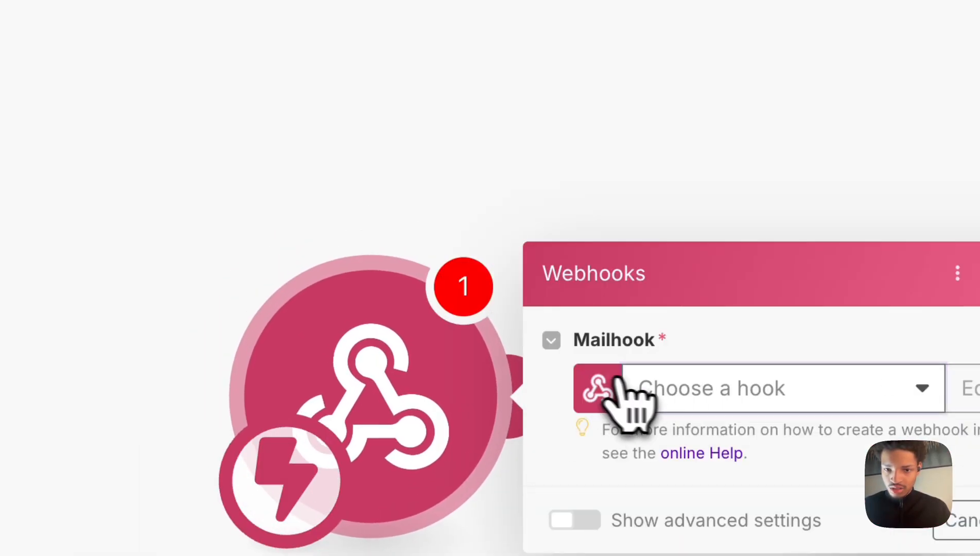
click(630, 396)
click(854, 425)
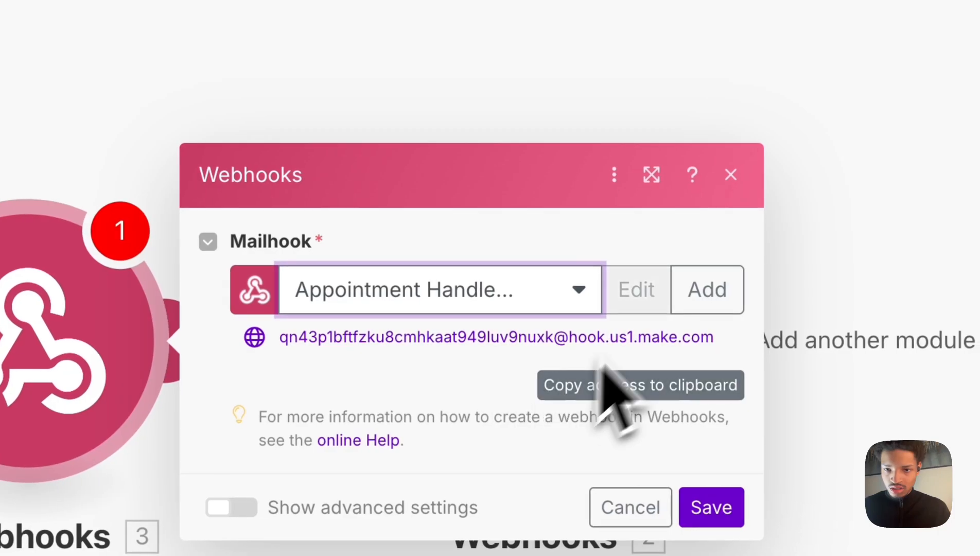
click(730, 175)
Replace the mailhook trigger with a Webhooks Custom webhook trigger and create a webhook named Appointment Handler Retell.
right_click(34, 346)
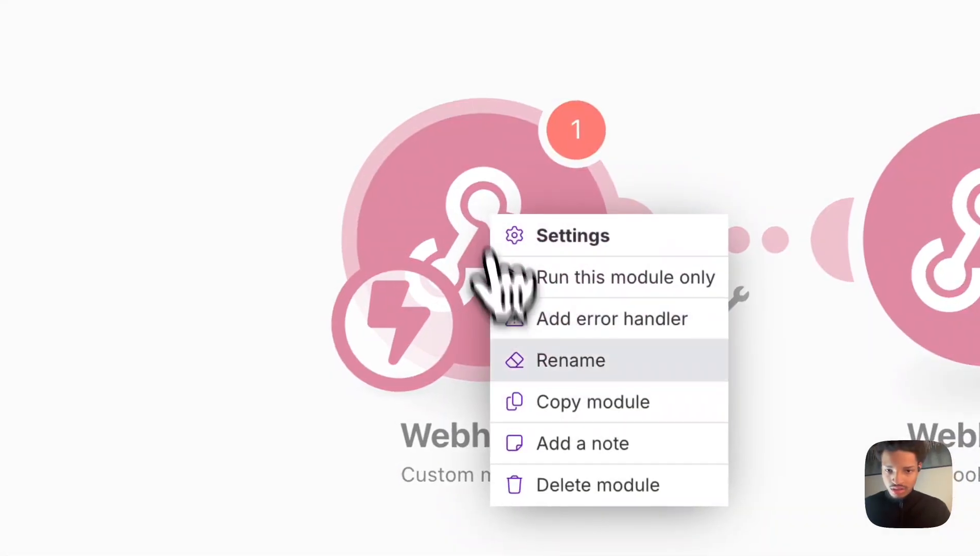
click(587, 485)
click(565, 252)
click(669, 31)
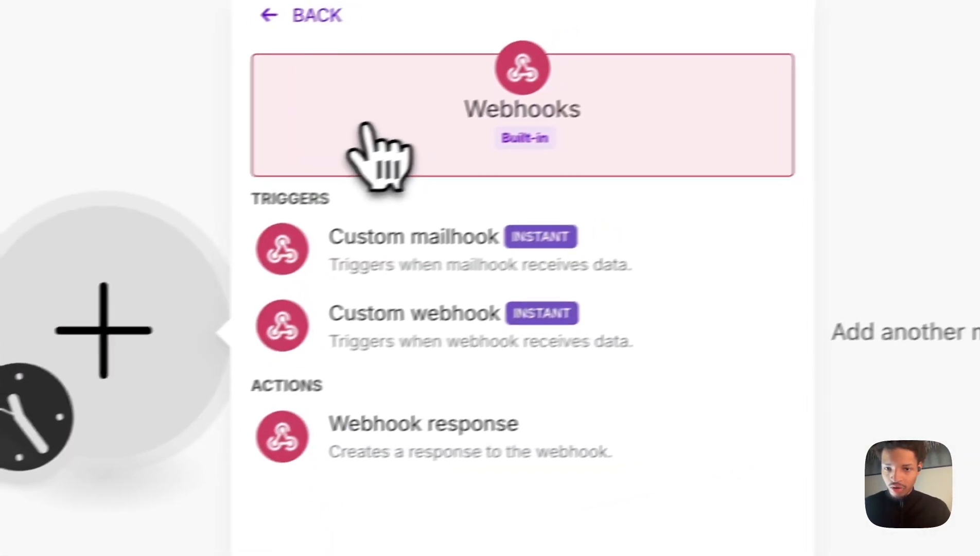
click(408, 350)
click(417, 340)
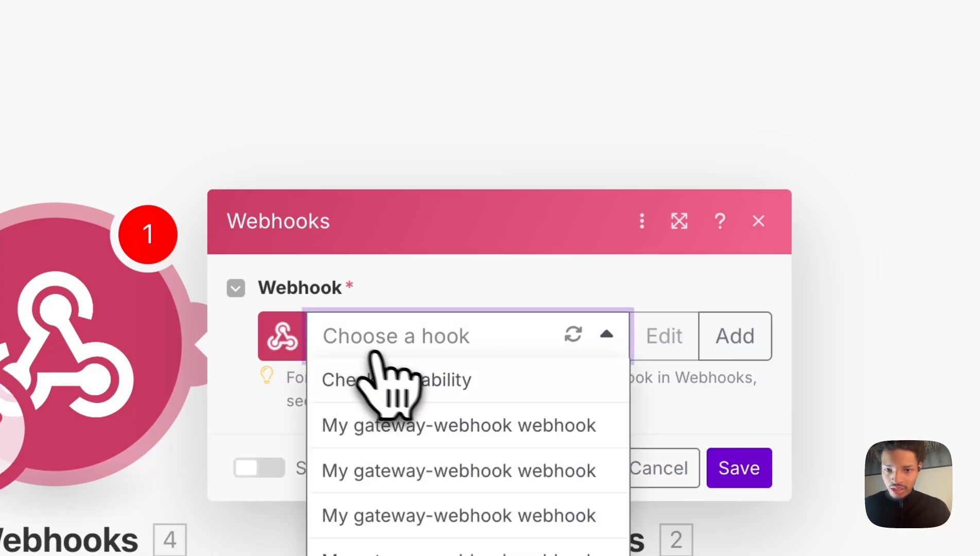
click(713, 355)
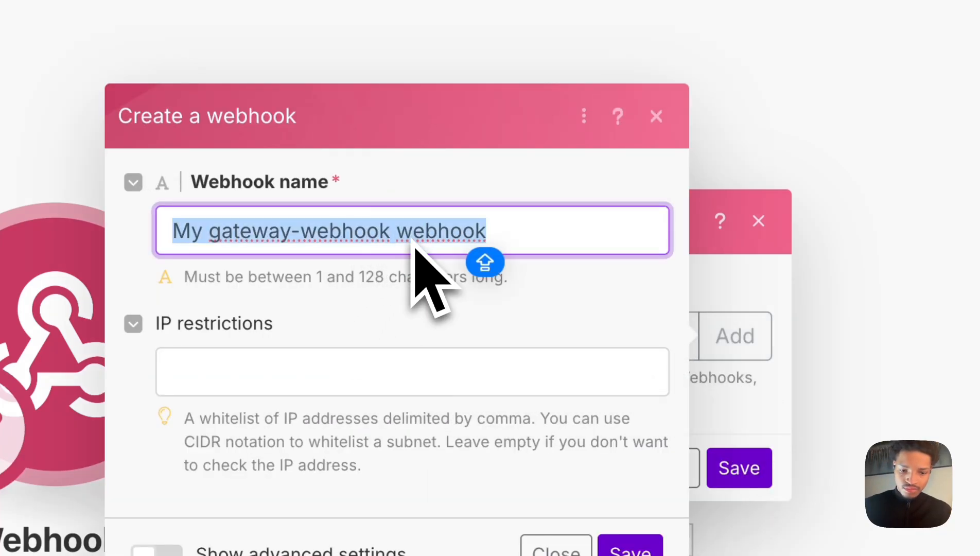
text(AVA)
key(BackSpace)
key(BackSpace)
key(BackSpace)
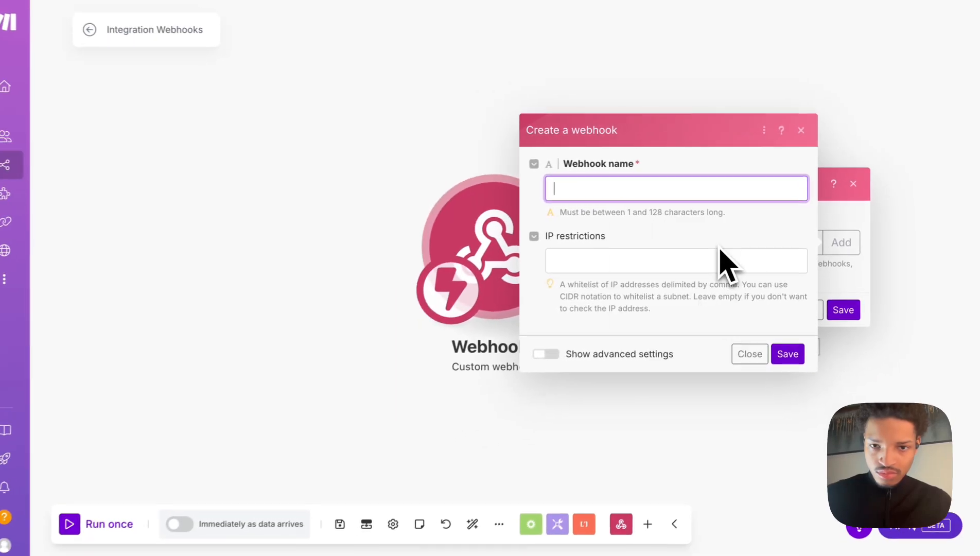
key(Caps_Lock)
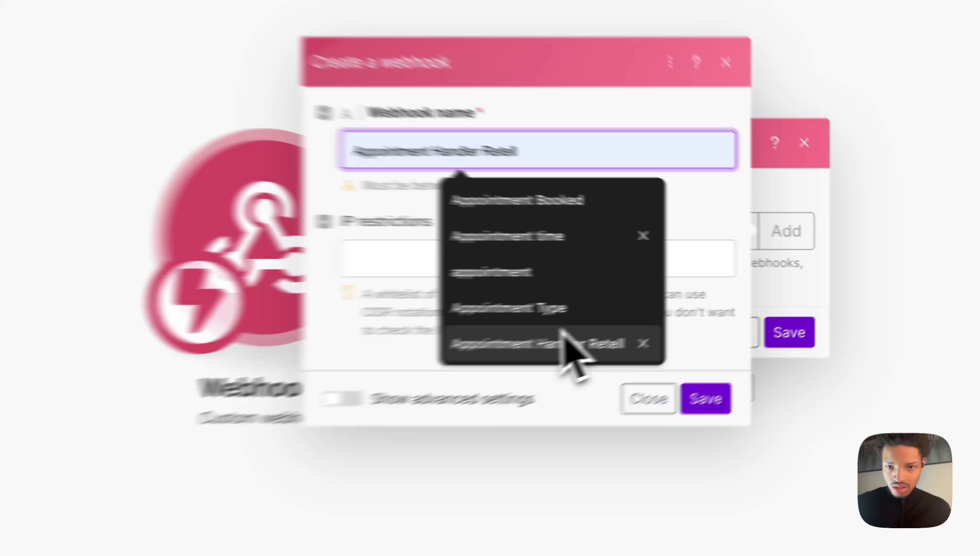
click(702, 314)
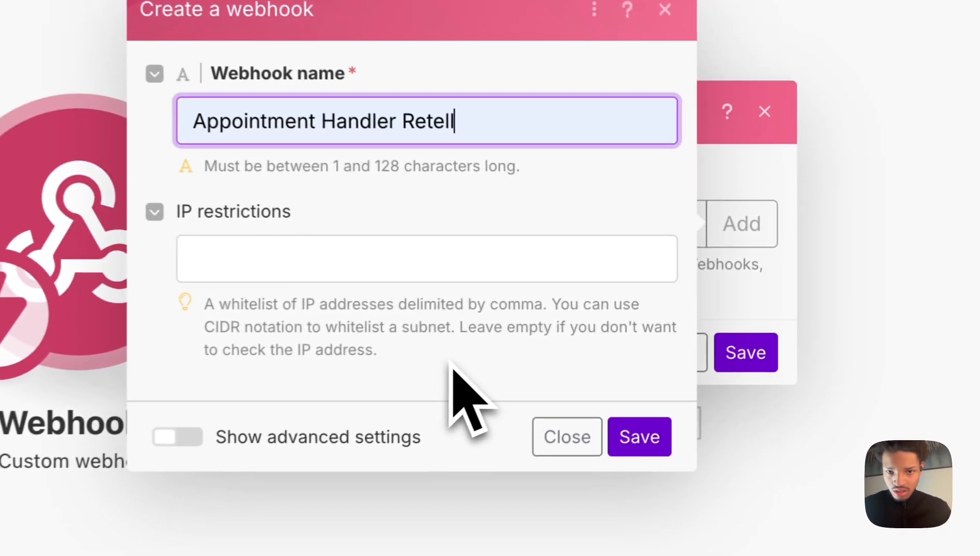
click(791, 349)
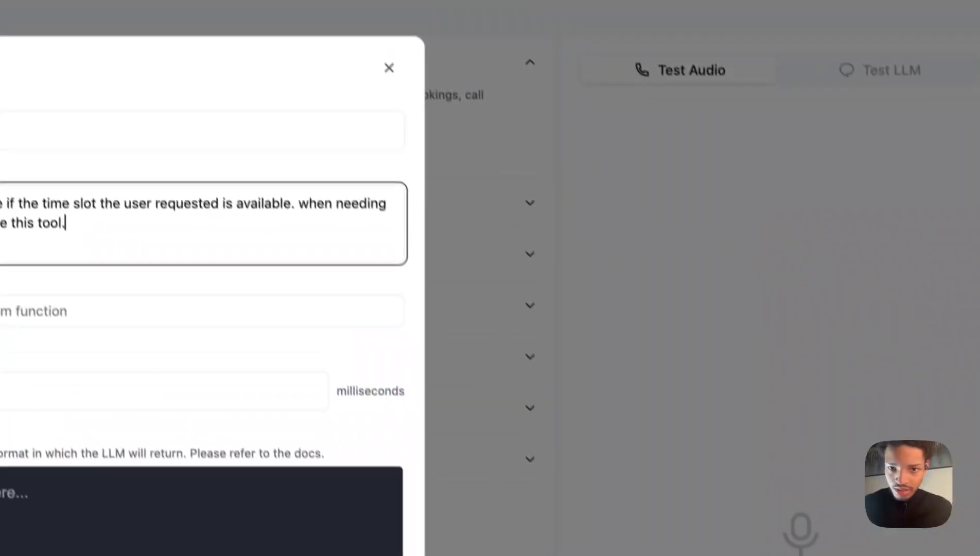
Copy the webhook address and paste it as the Availability_Checker function's URL.
click(355, 324)
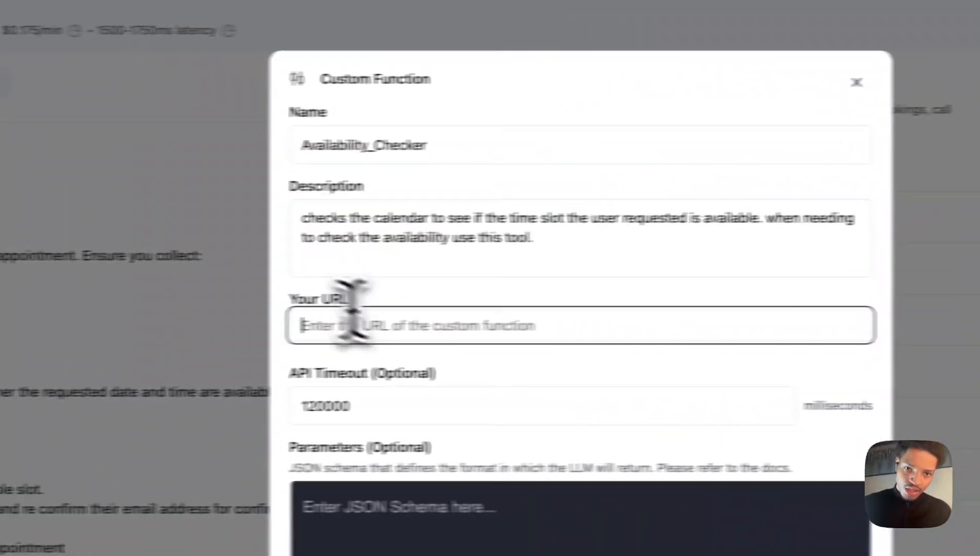
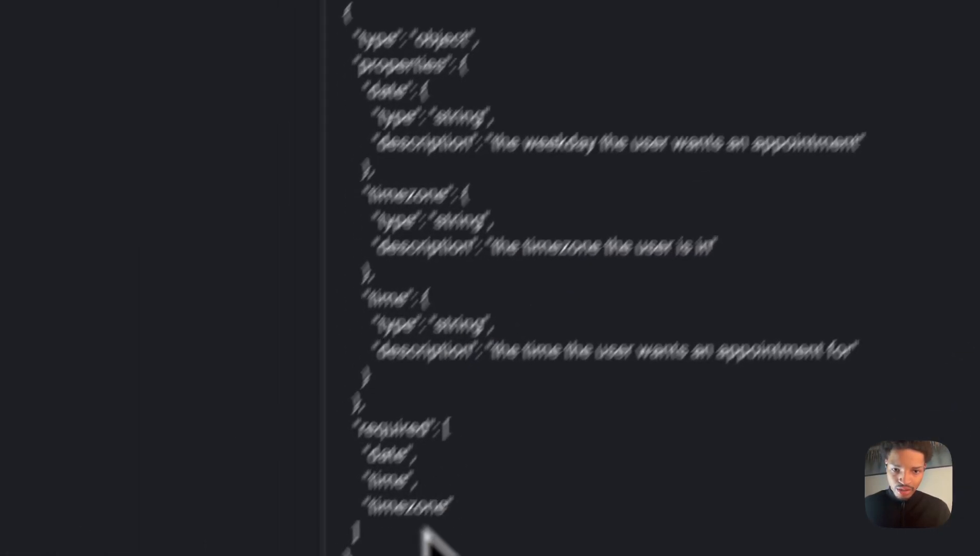
Copy the JSON schema from the note and paste it into the function's Parameters.
drag(453, 554, 347, 10)
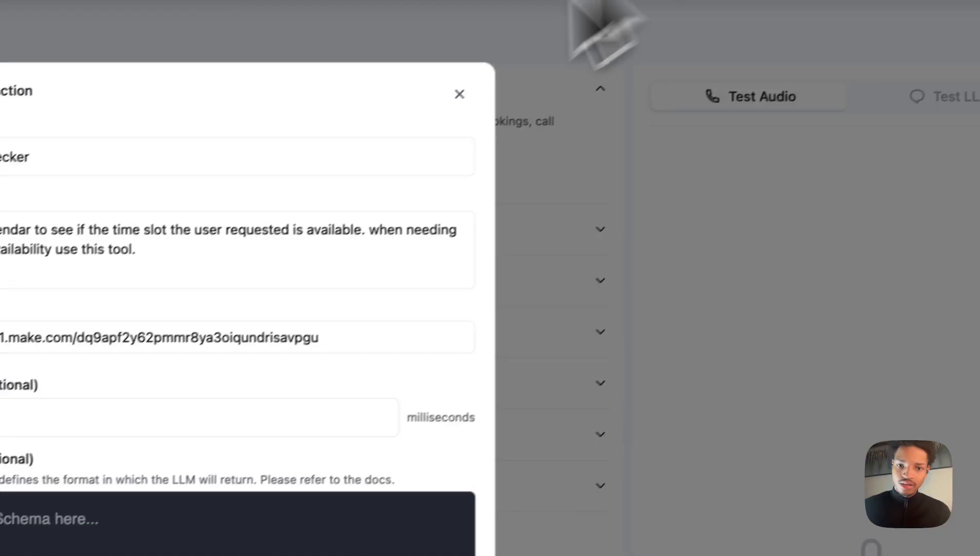
click(157, 523)
key(super+v)
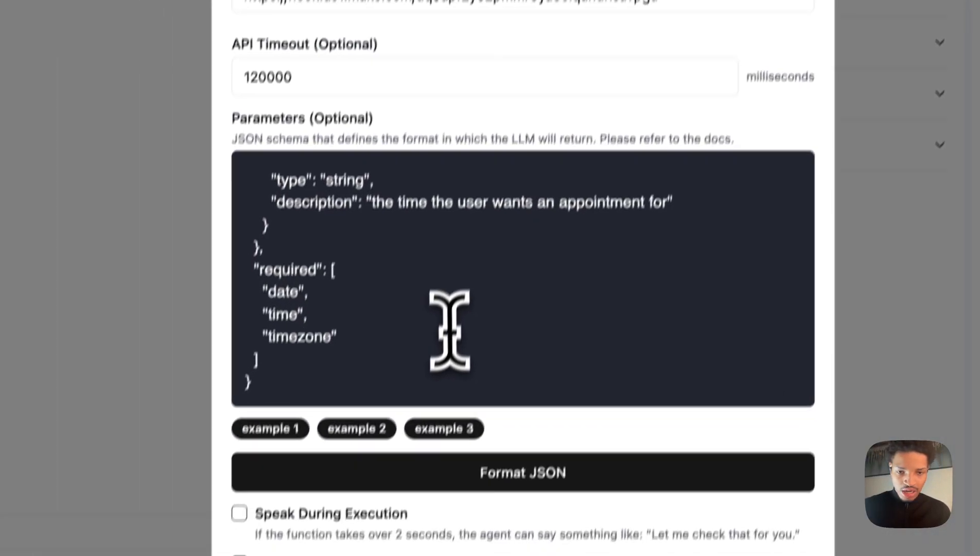
Save the Availability_Checker custom function.
scroll(450, 329, up, 10)
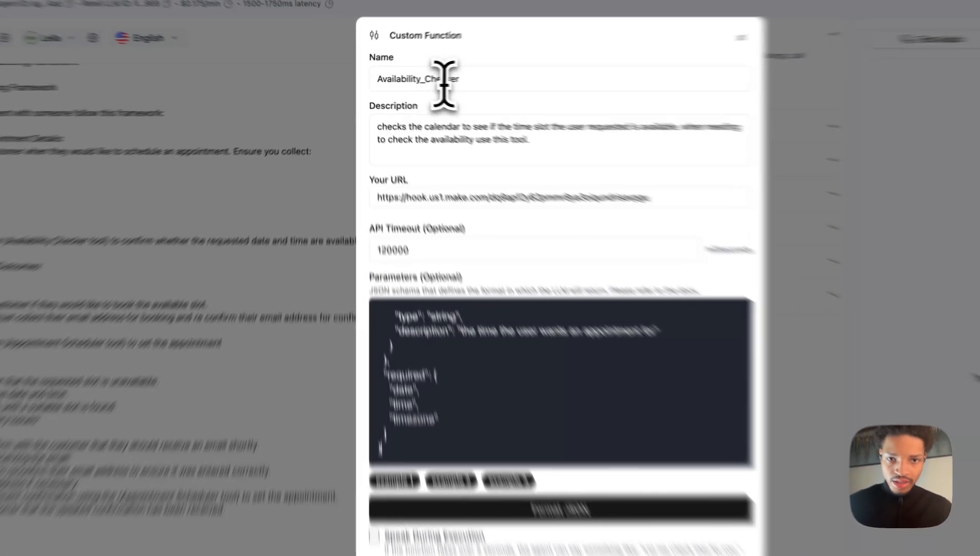
drag(420, 80, 362, 80)
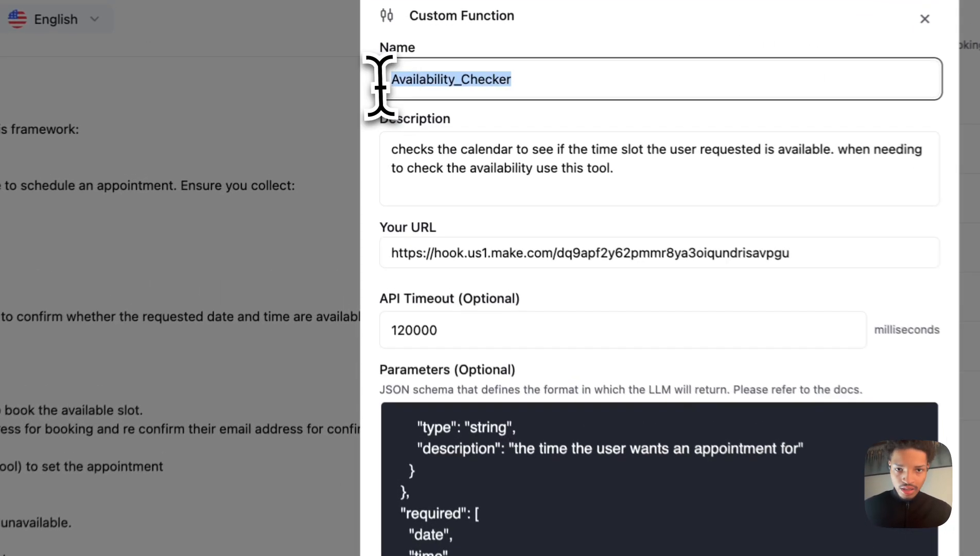
click(422, 111)
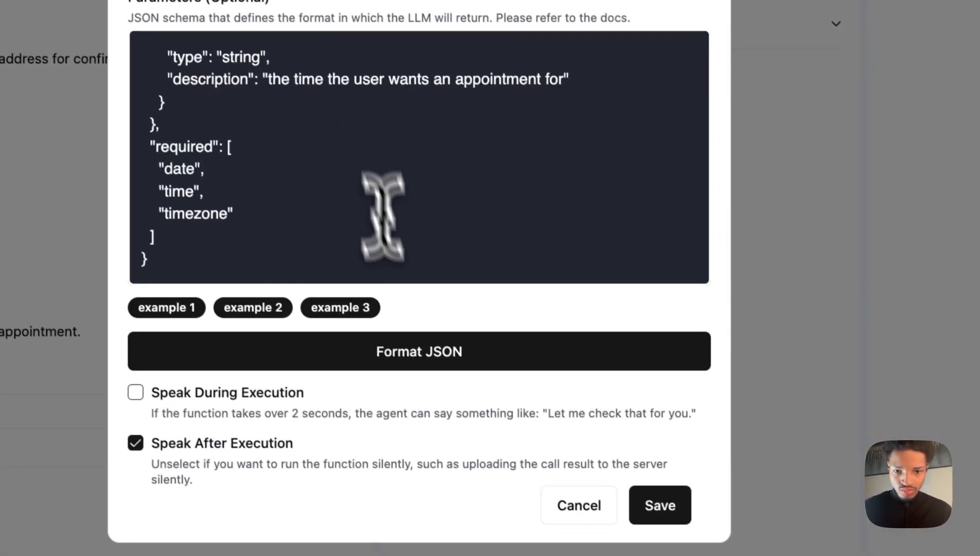
scroll(424, 249, up, 5)
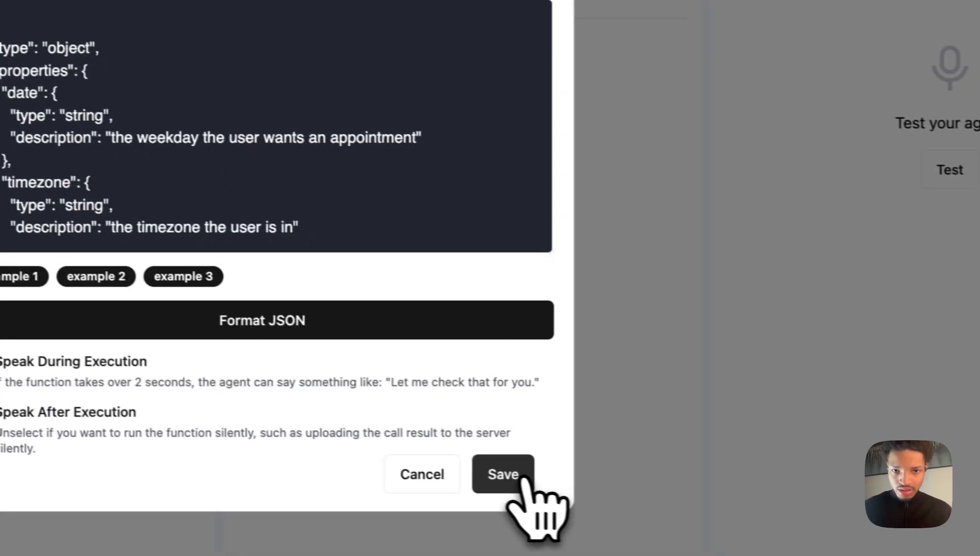
click(679, 500)
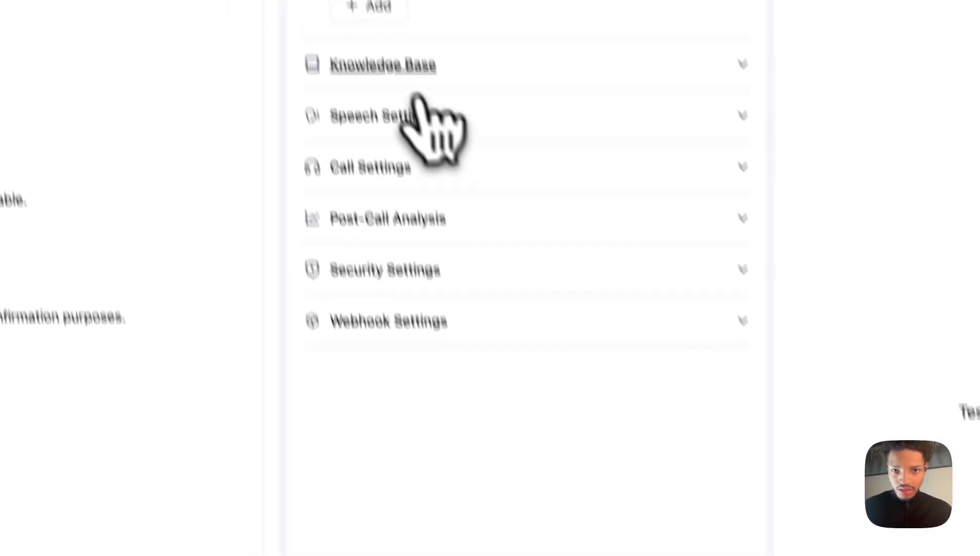
Add a second custom function named Appointment_Schedular and paste its appointment-booking description from the note.
click(394, 87)
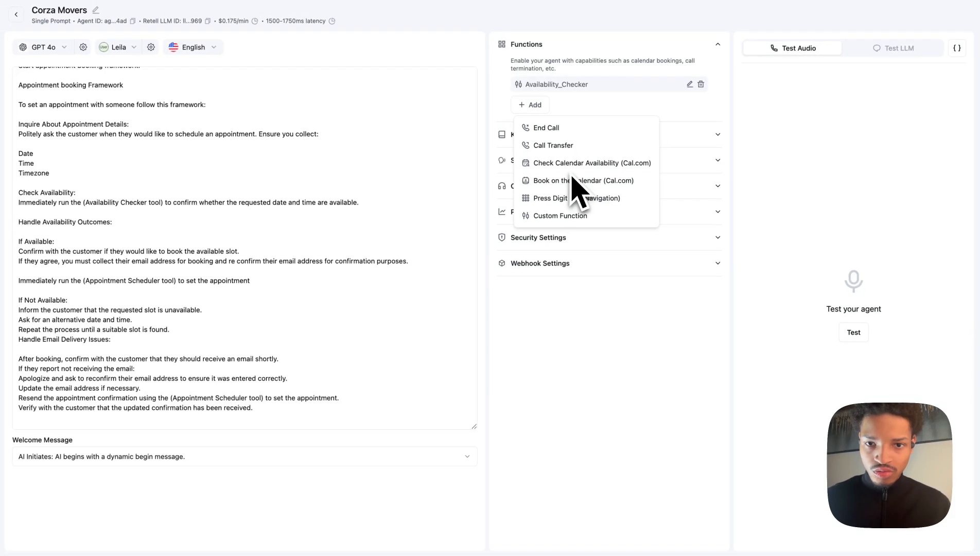
click(559, 216)
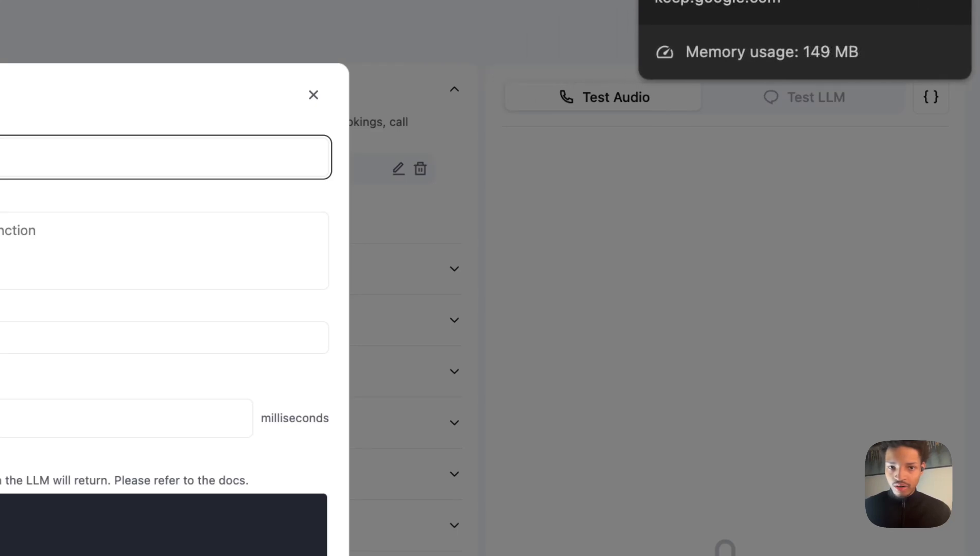
click(731, 0)
scroll(380, 360, down, 6)
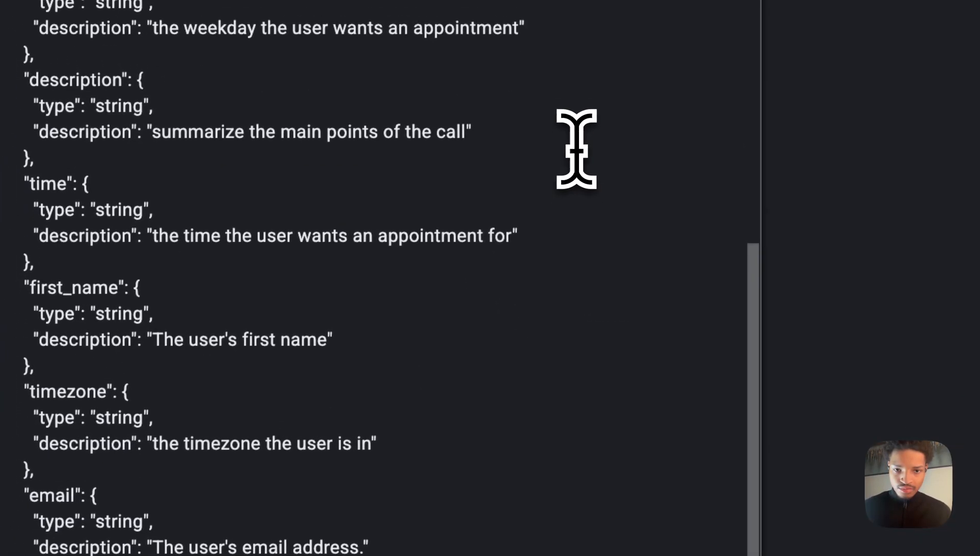
scroll(376, 361, up, 1)
scroll(376, 361, down, 3)
drag(530, 472, 259, 396)
key(super+c)
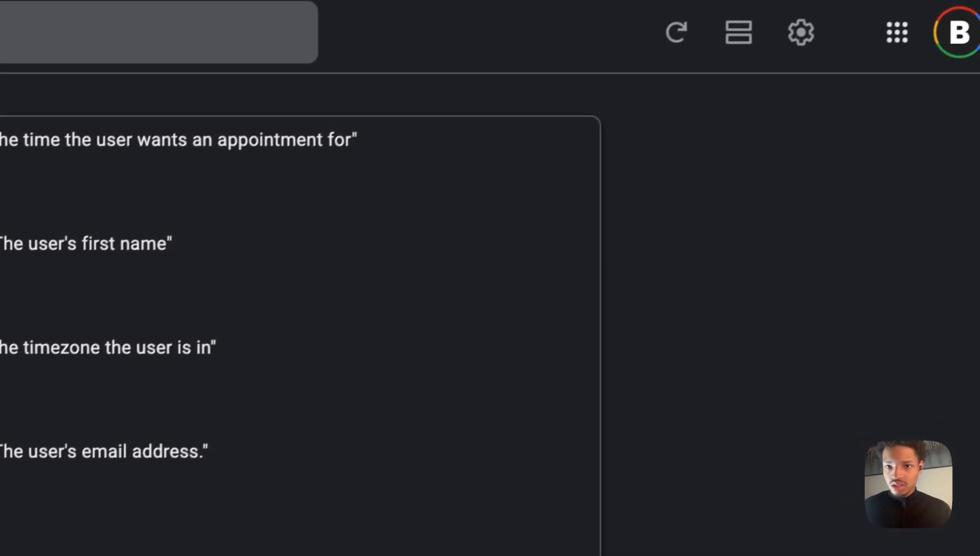
click(695, 0)
click(149, 253)
key(super+v)
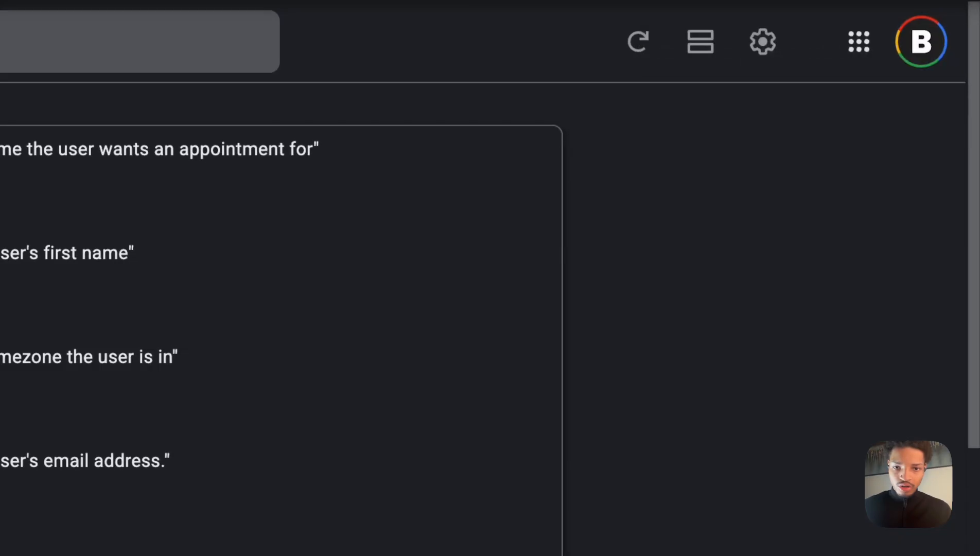
Copy the Make webhook address into the new function's URL and fill in the booking JSON parameters from the note.
scroll(387, 386, up, 6)
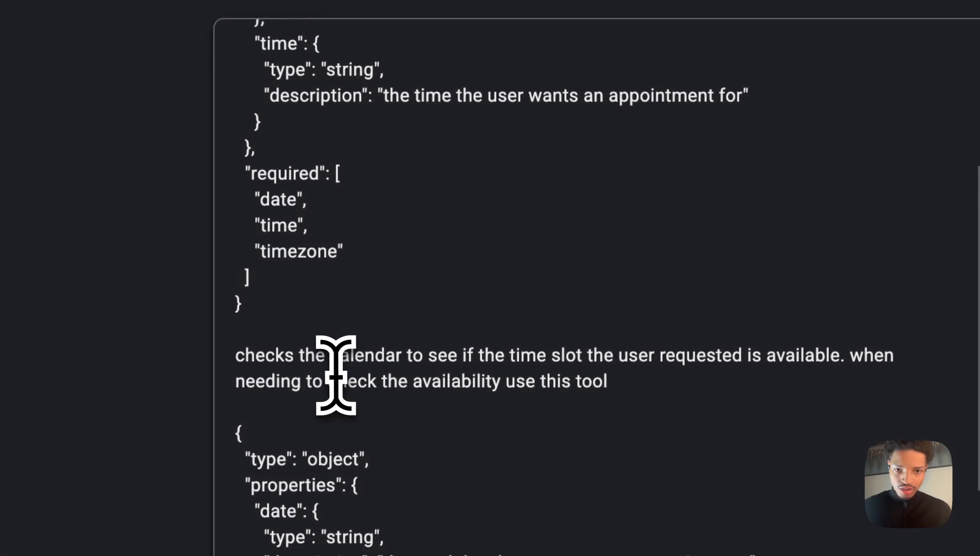
drag(248, 430, 483, 185)
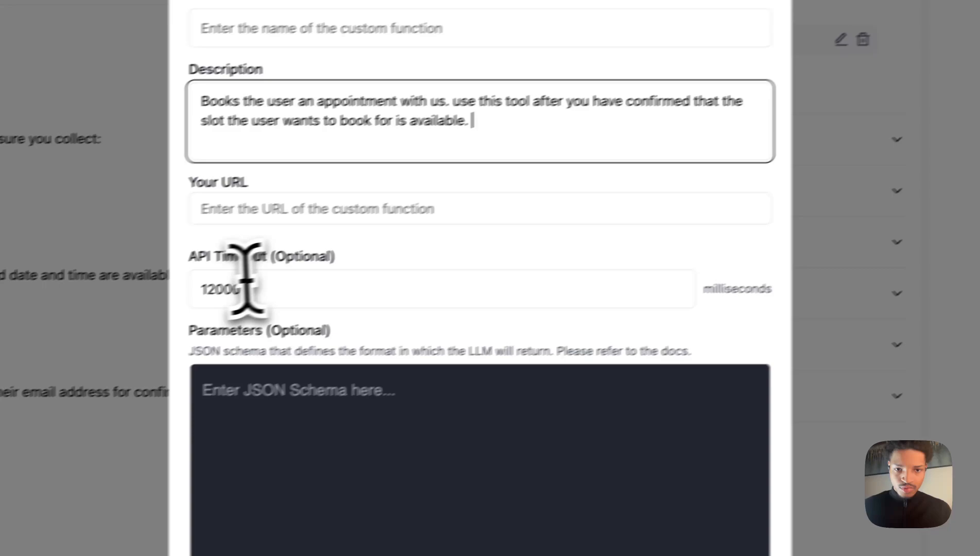
click(257, 408)
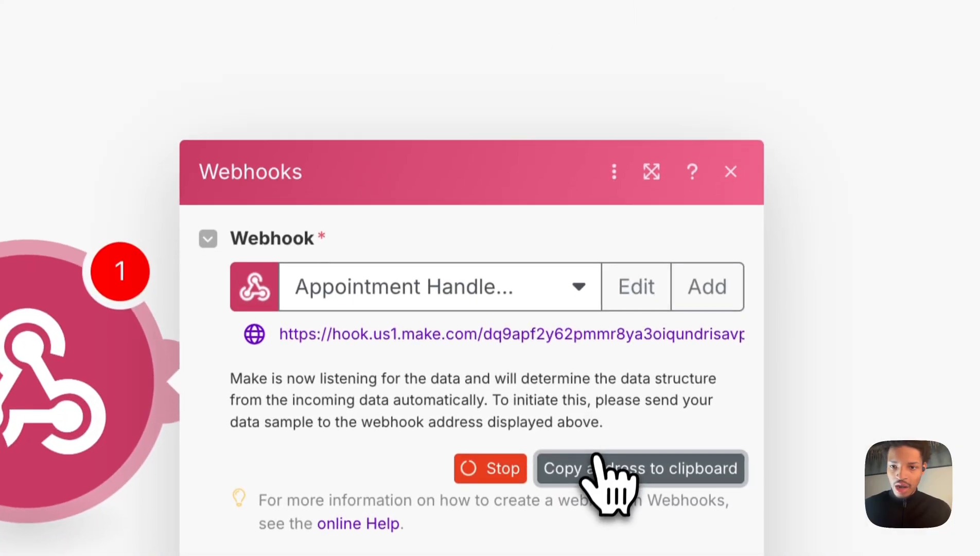
click(608, 469)
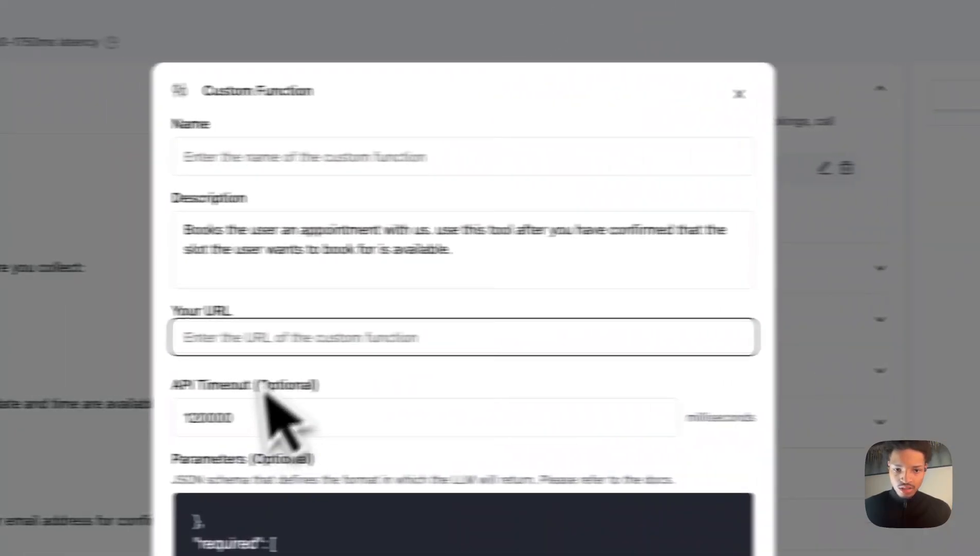
click(307, 312)
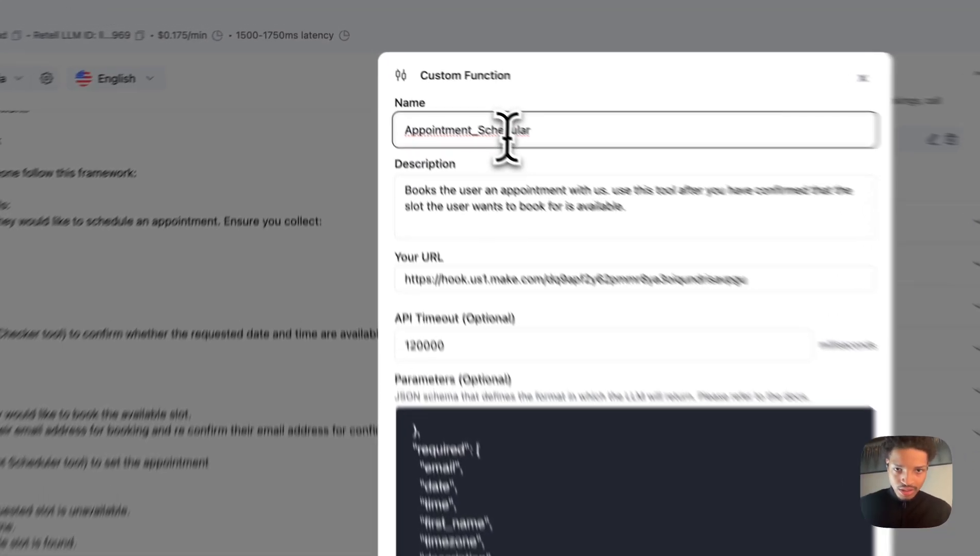
Correct the function name to Appointment_Scheduler and save the function.
right_click(434, 79)
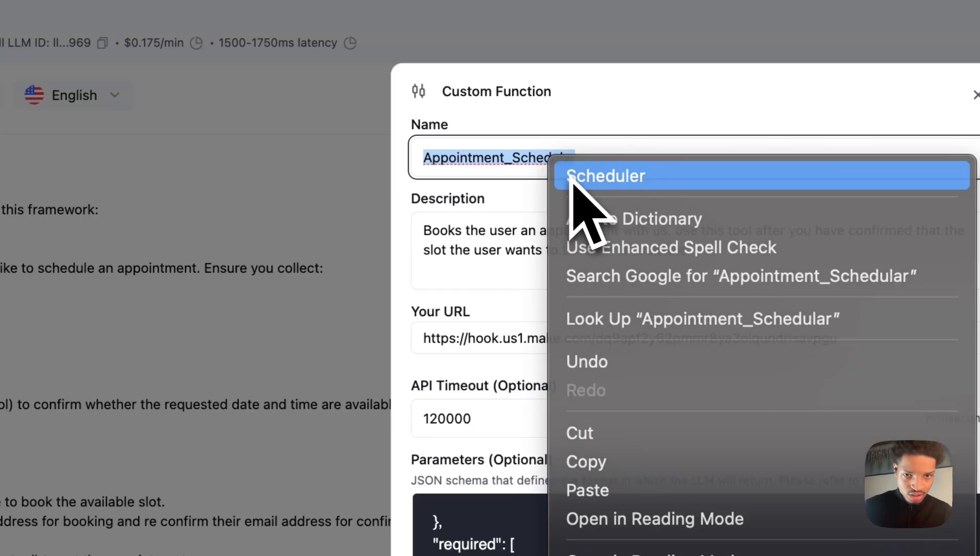
click(571, 178)
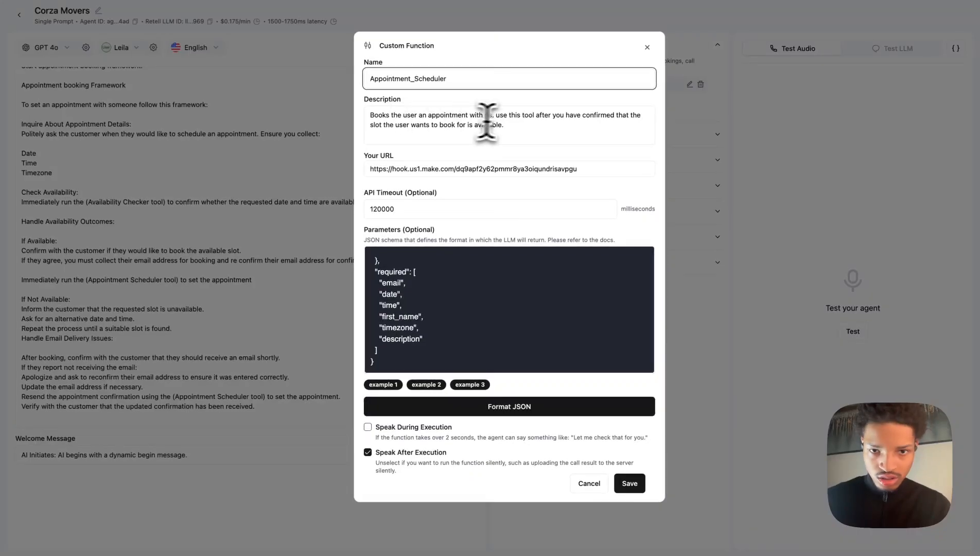
scroll(460, 250, down, 2)
scroll(458, 445, down, 1)
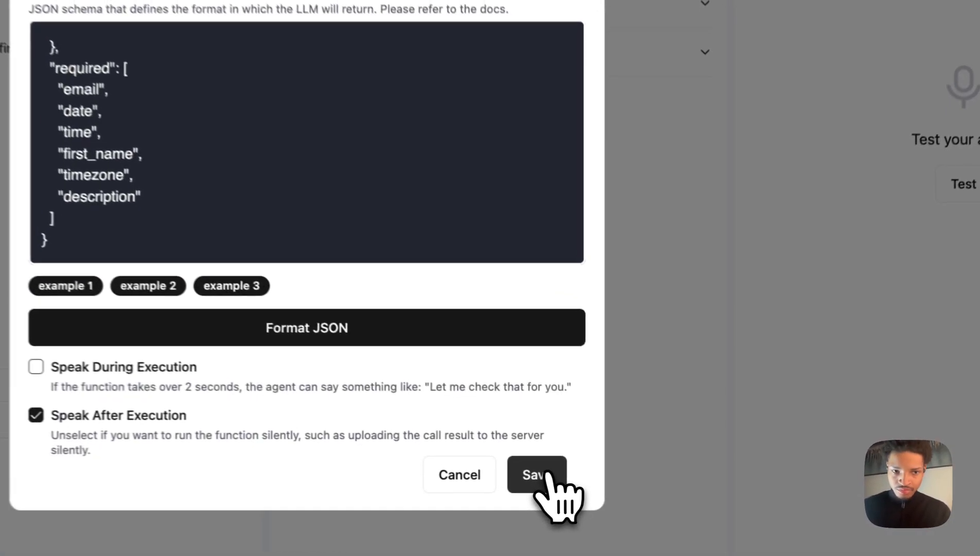
click(629, 484)
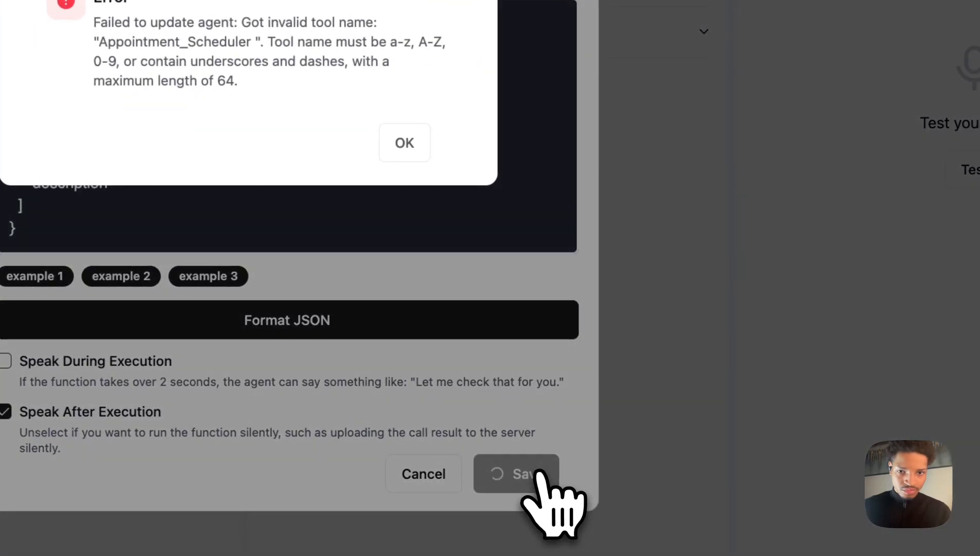
click(412, 147)
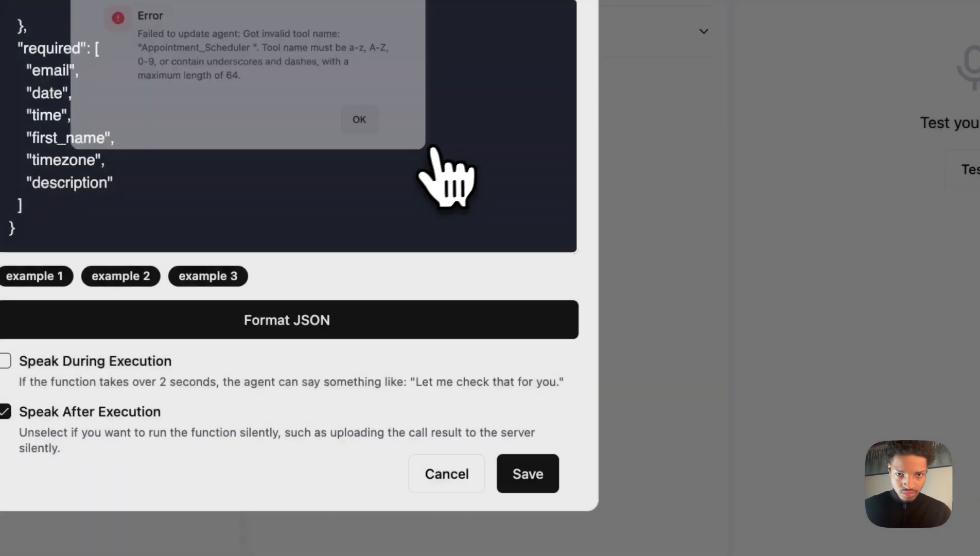
click(455, 138)
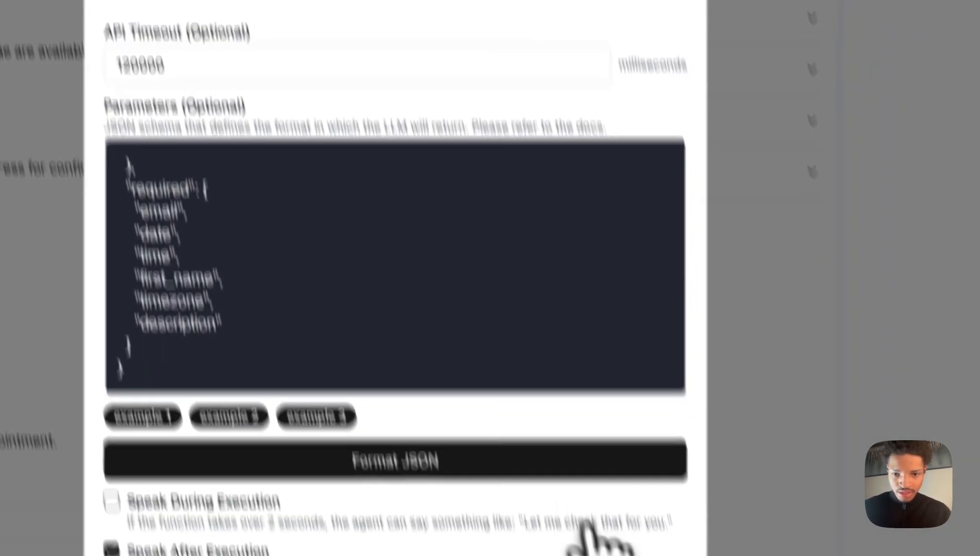
click(595, 480)
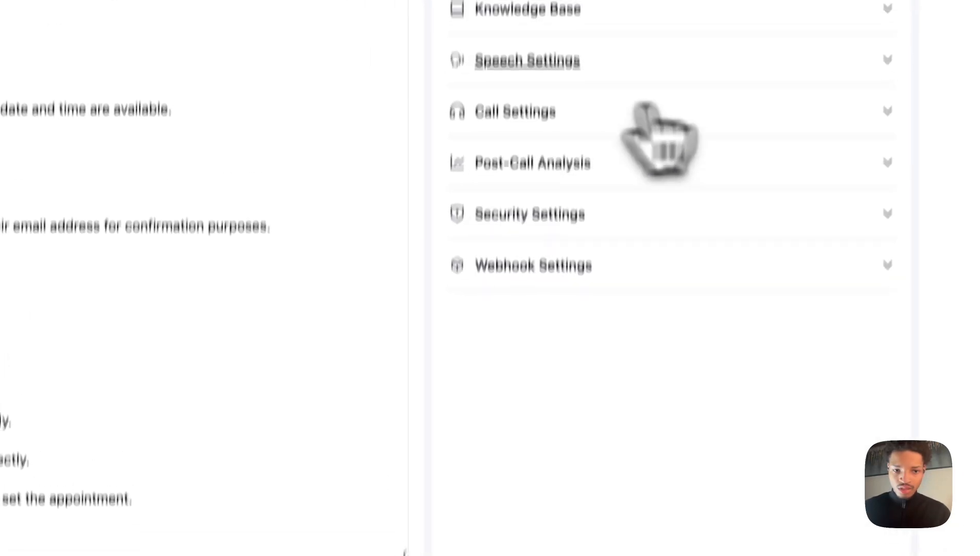
Save the custom webhook trigger settings in Make and delete the Webhook response module from the scenario.
scroll(167, 213, down, 5)
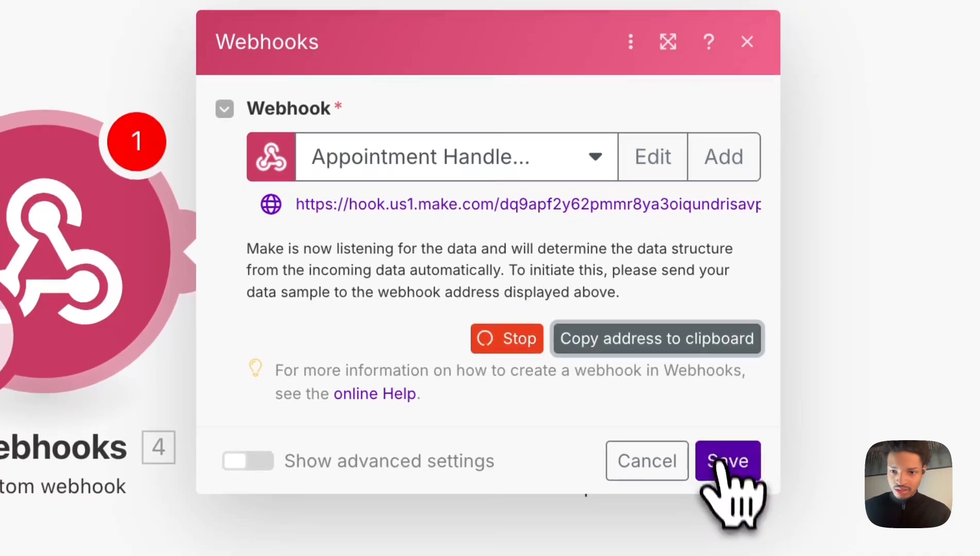
click(725, 476)
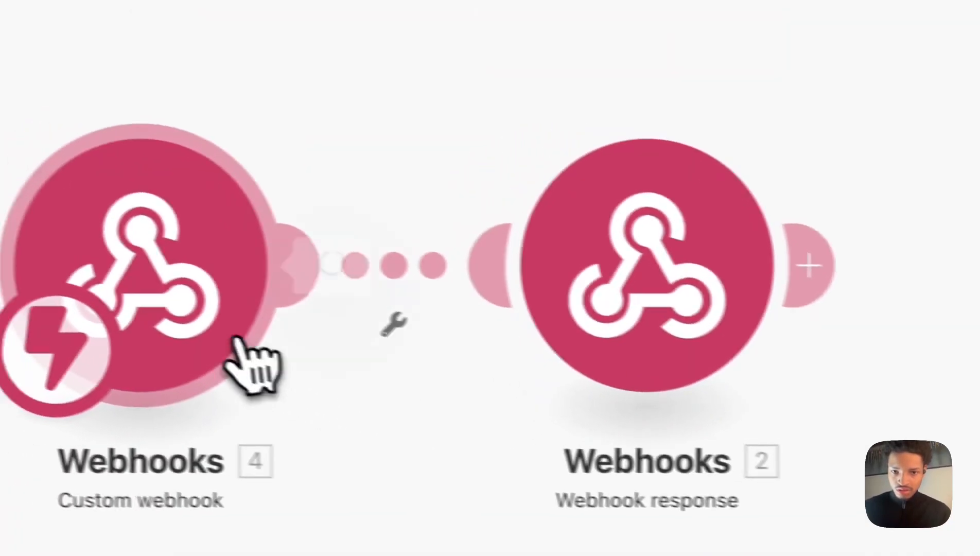
click(149, 337)
click(316, 117)
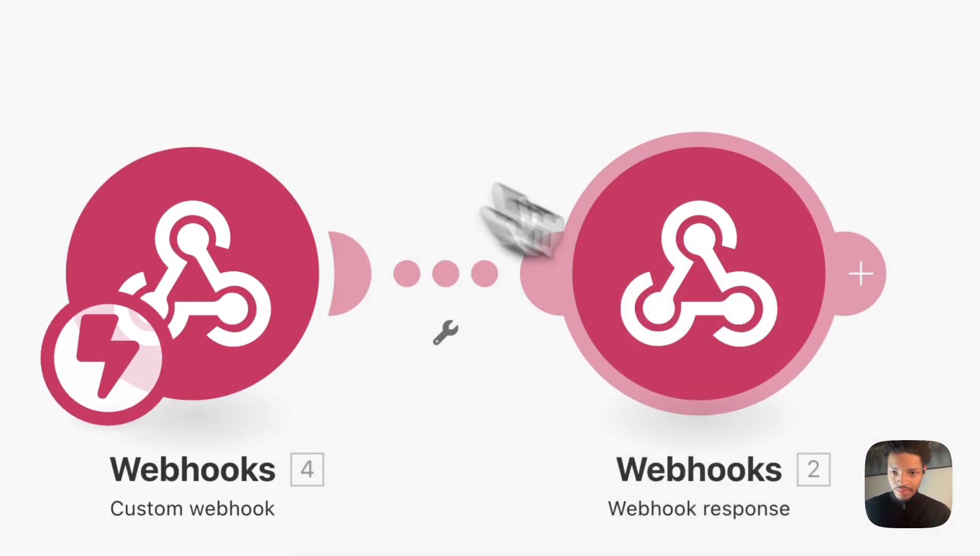
click(728, 304)
right_click(727, 305)
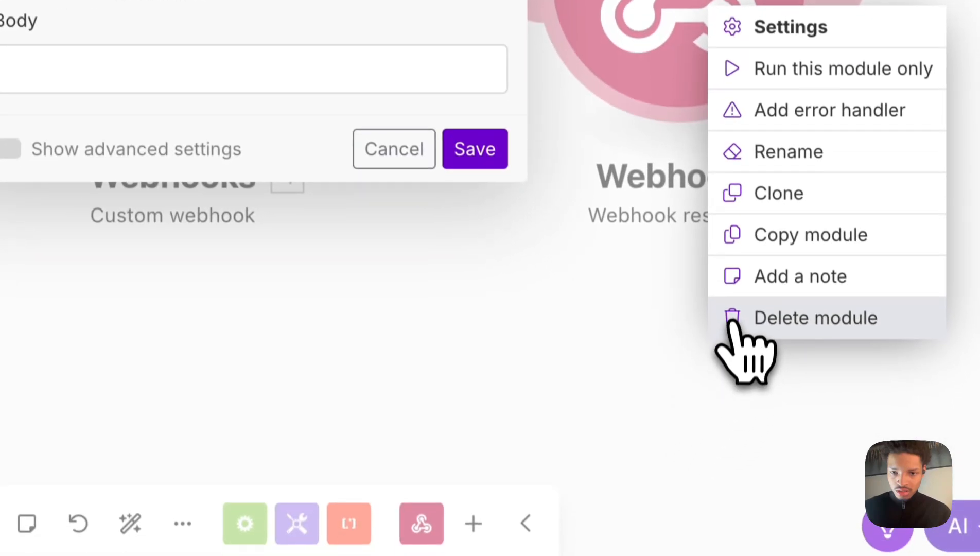
click(741, 437)
drag(681, 287, 370, 193)
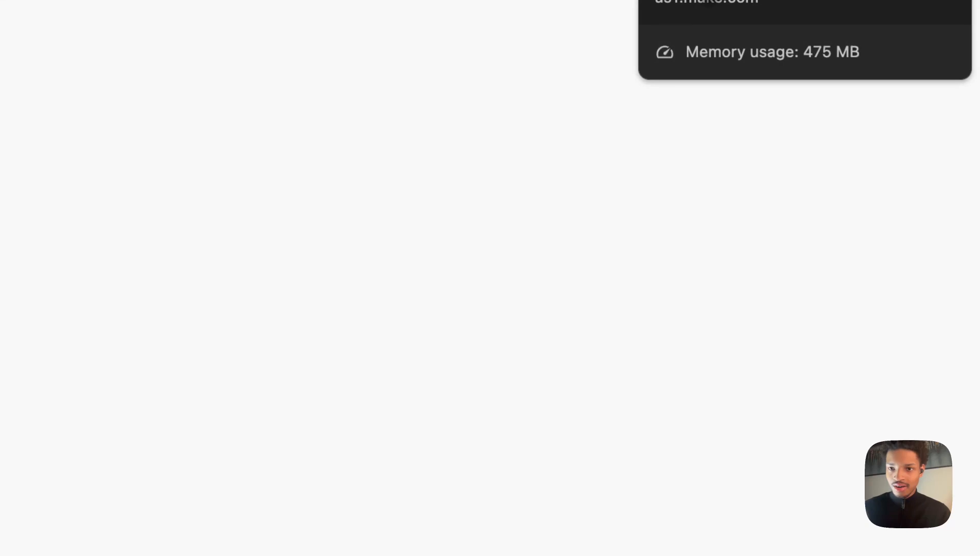
Open the scenarios list in a new tab and open the existing availability scenario to examine its modules.
right_click(681, 0)
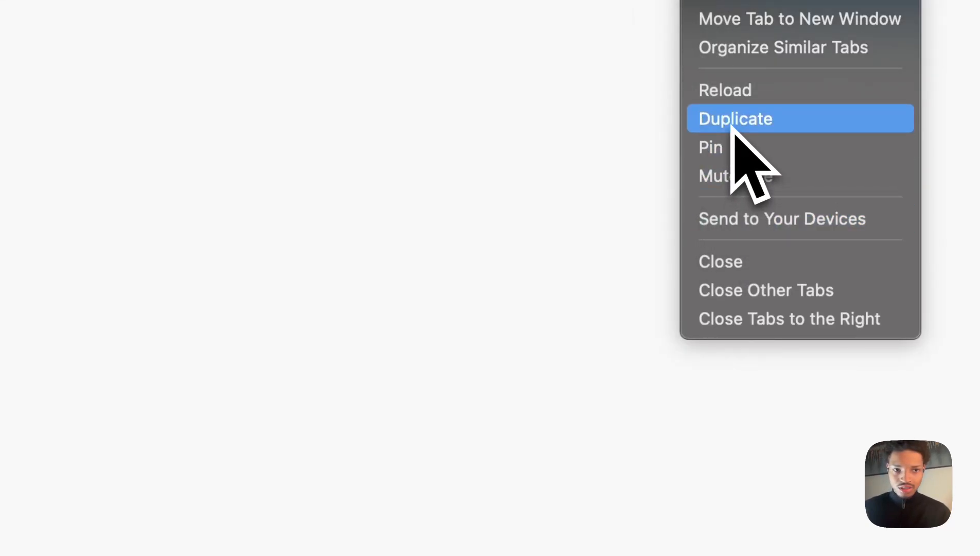
click(21, 298)
mouse_move(35, 203)
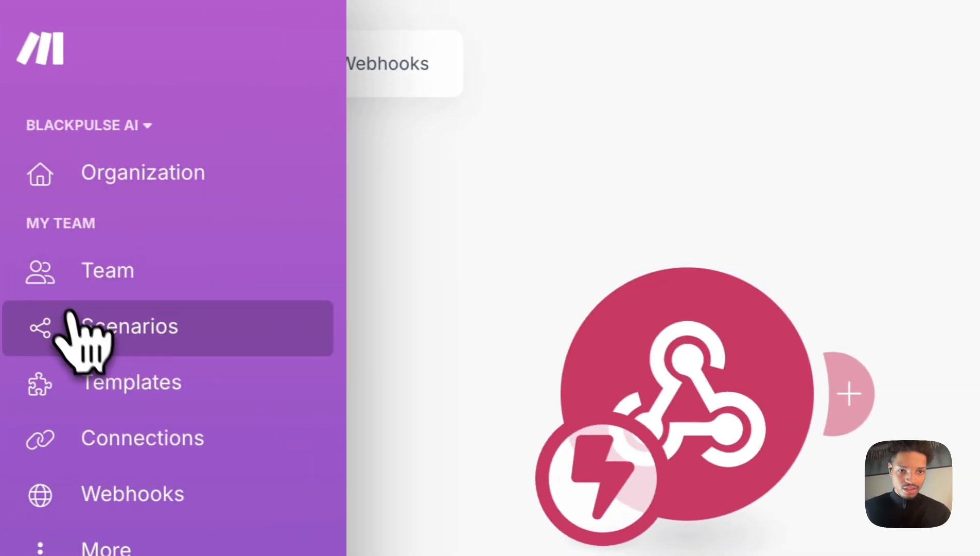
right_click(70, 312)
click(90, 335)
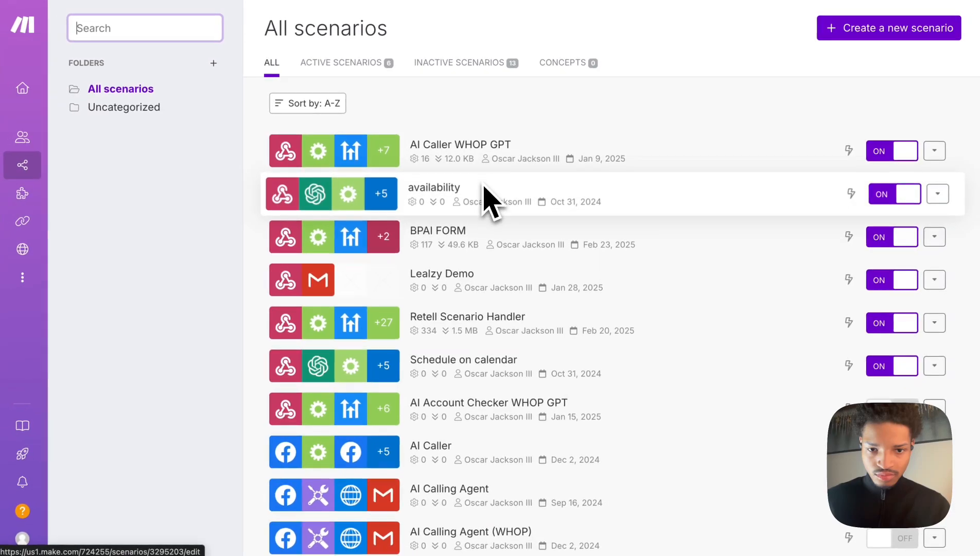
scroll(479, 406, down, 1)
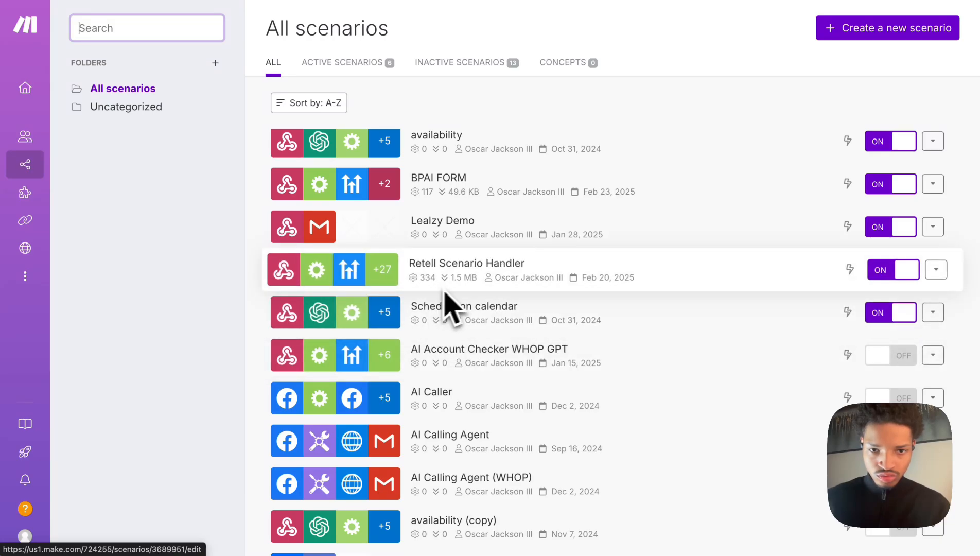
right_click(482, 147)
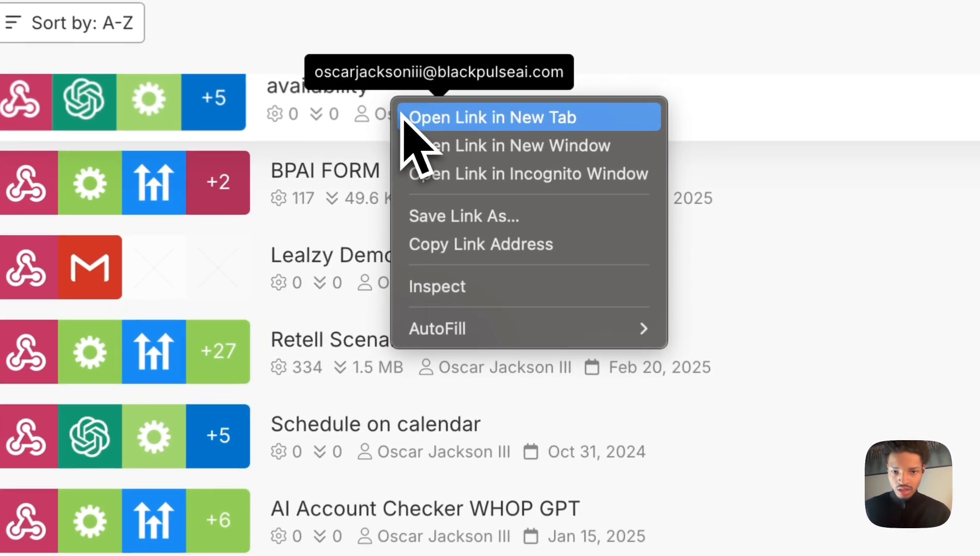
click(482, 151)
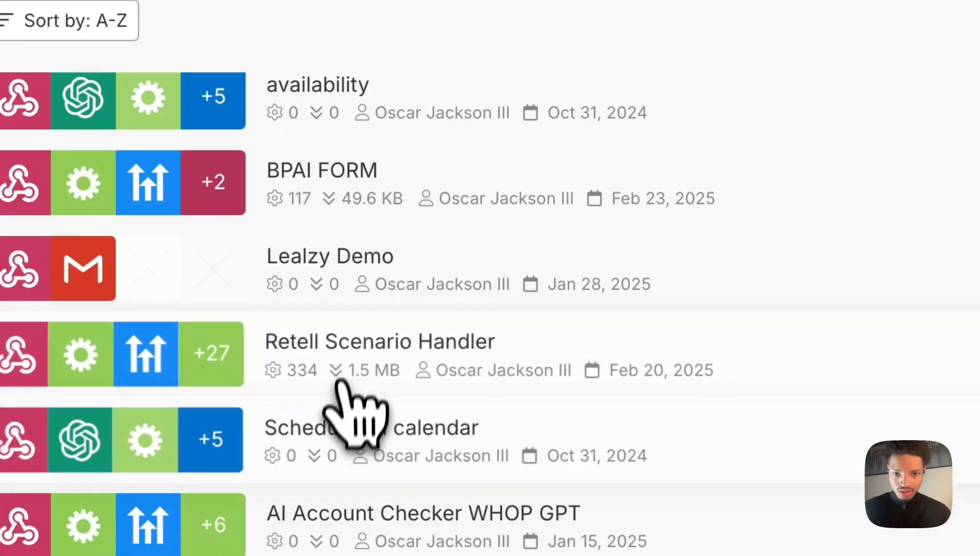
right_click(343, 449)
click(360, 459)
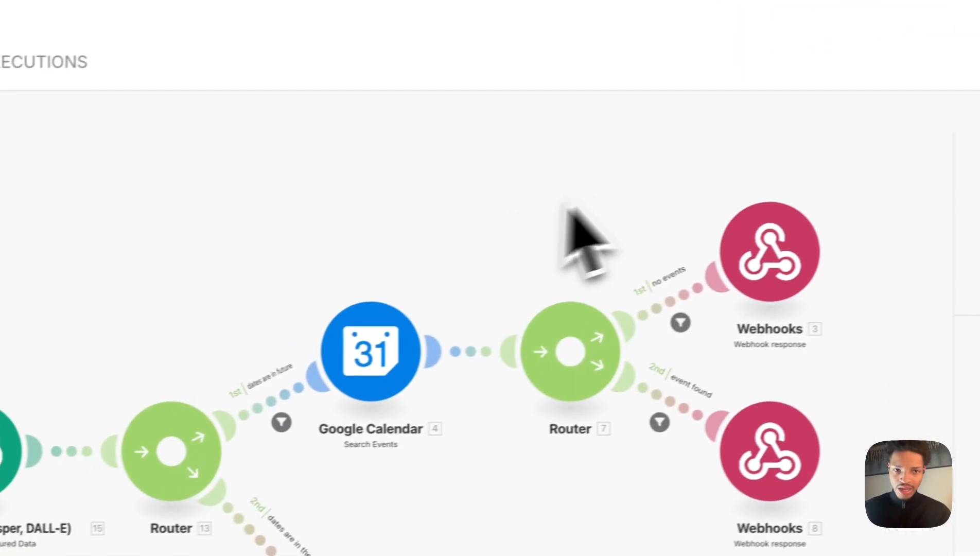
click(311, 241)
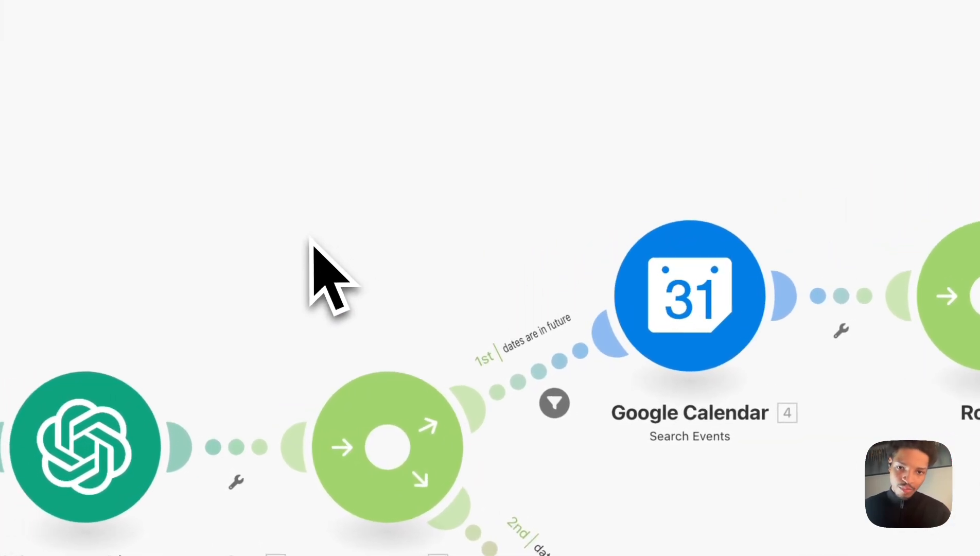
Zoom out over the availability scenario's modules and return to the new scenario's tab.
scroll(310, 240, down, 10)
scroll(311, 241, up, 10)
scroll(311, 240, down, 3)
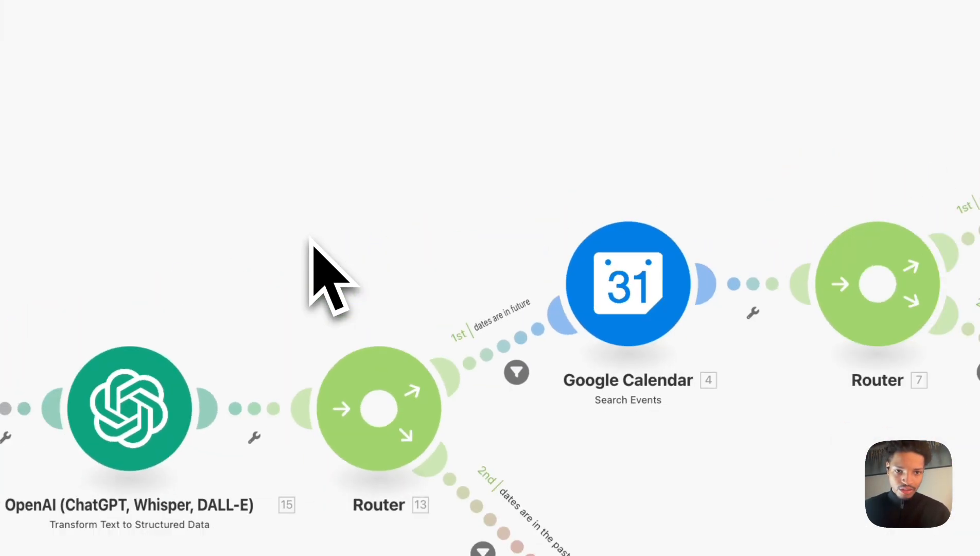
scroll(214, 126, down, 10)
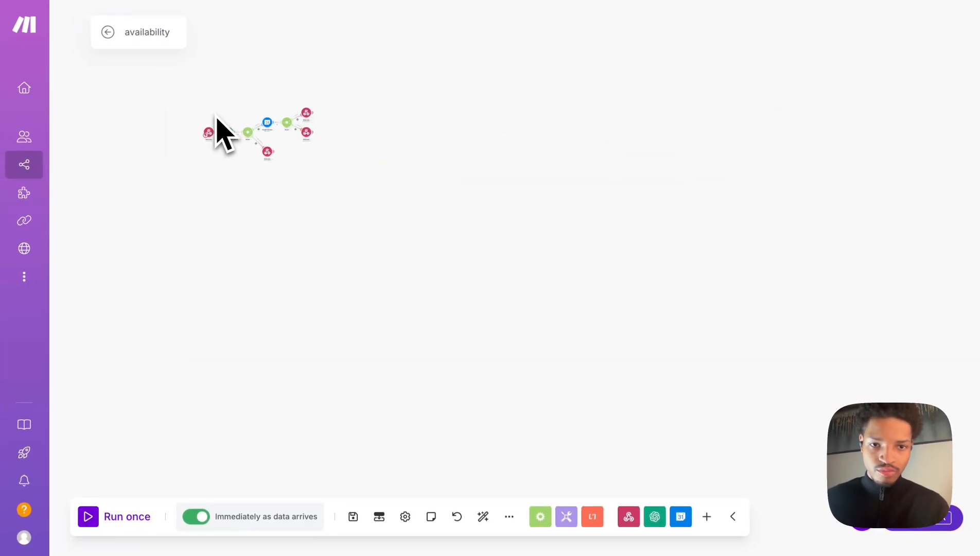
scroll(217, 126, up, 10)
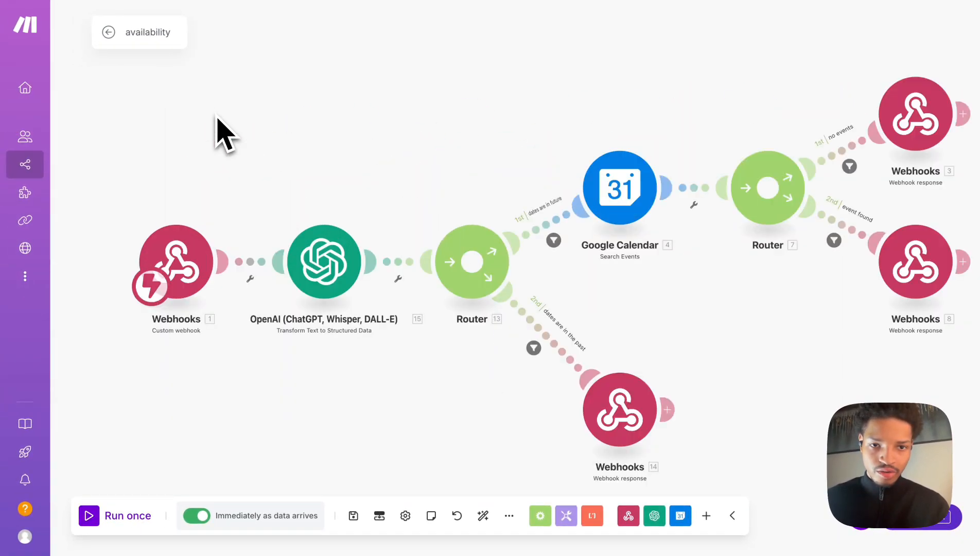
scroll(216, 126, down, 4)
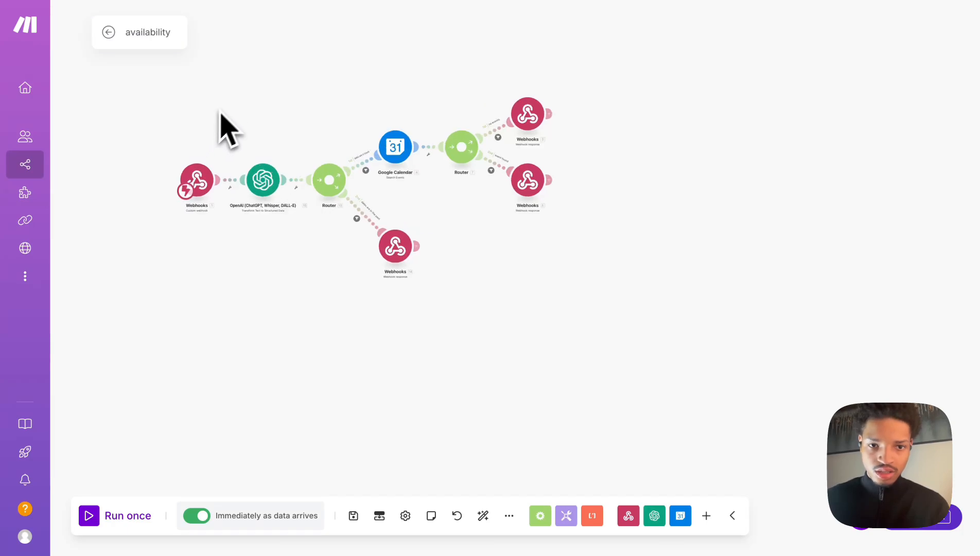
drag(241, 69, 341, 114)
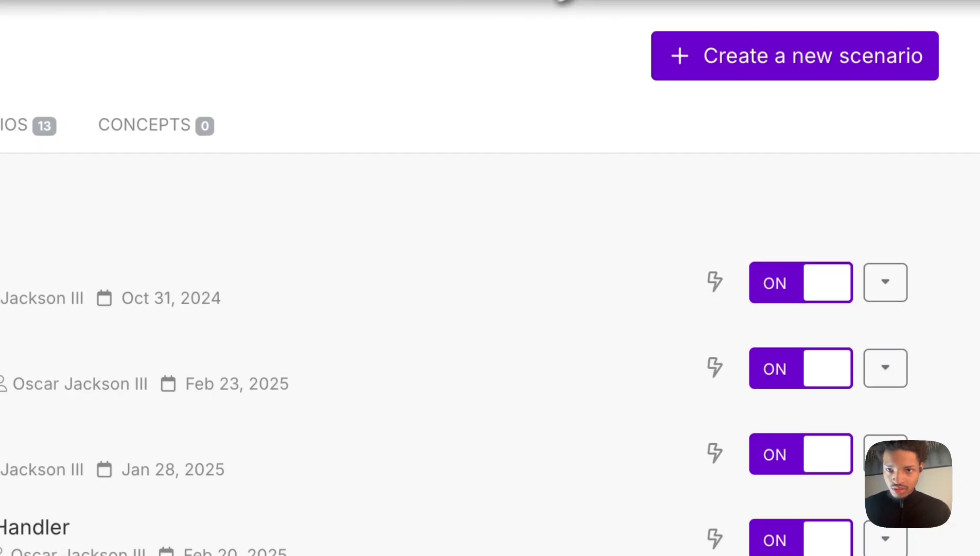
click(550, 1)
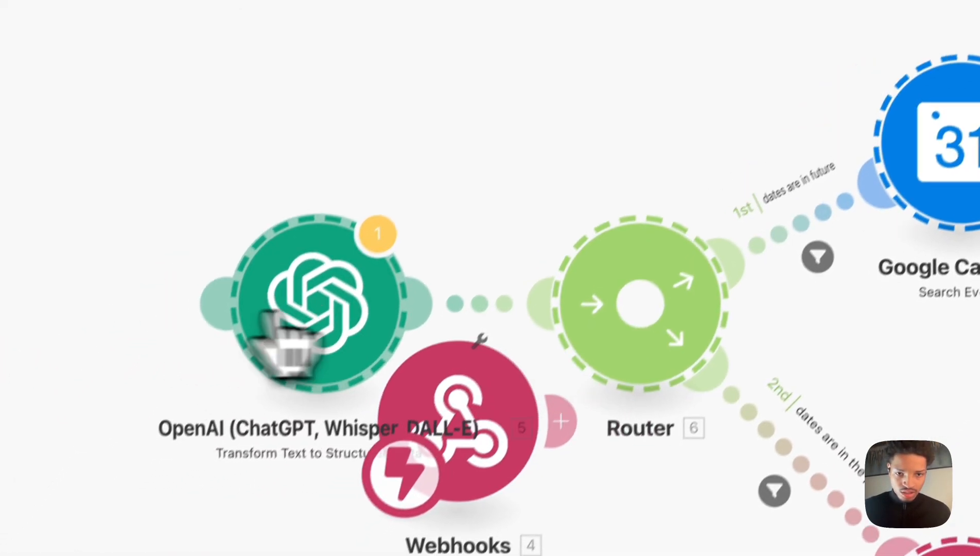
drag(269, 314, 614, 98)
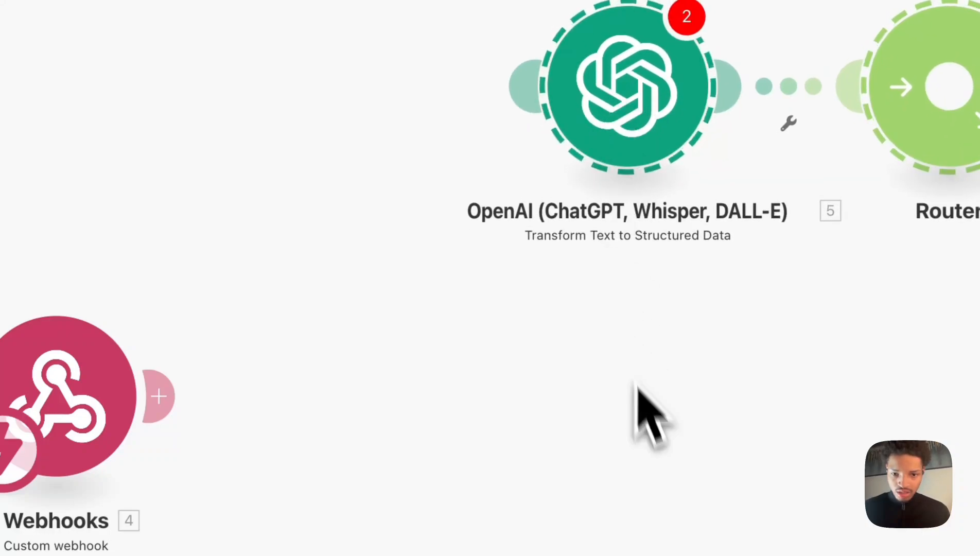
Add a Router from Flow Control after the Custom webhook trigger.
click(475, 479)
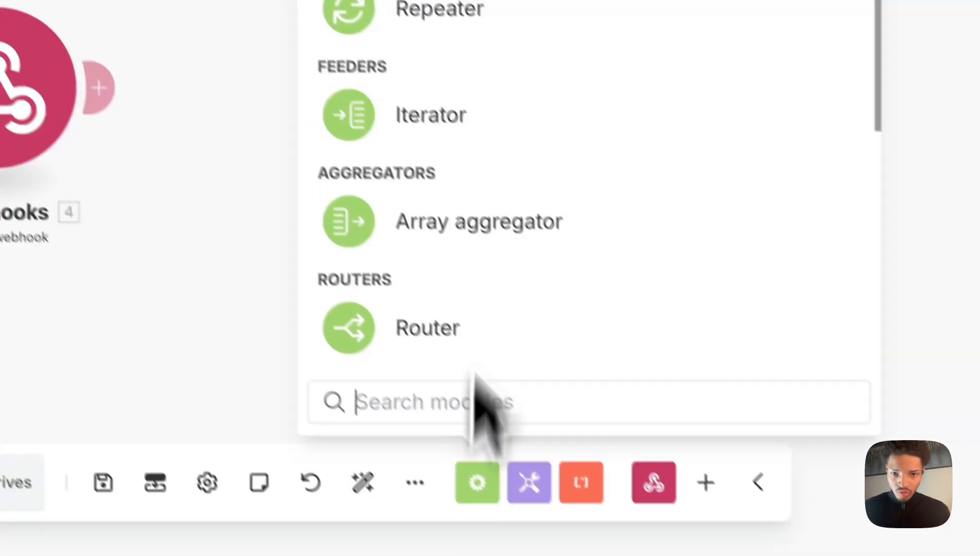
click(447, 320)
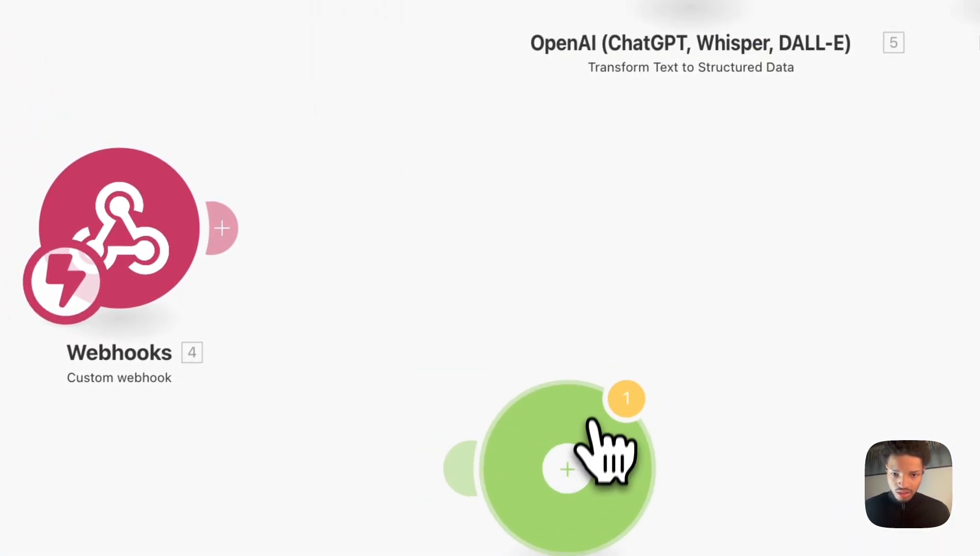
drag(591, 427, 378, 140)
click(396, 172)
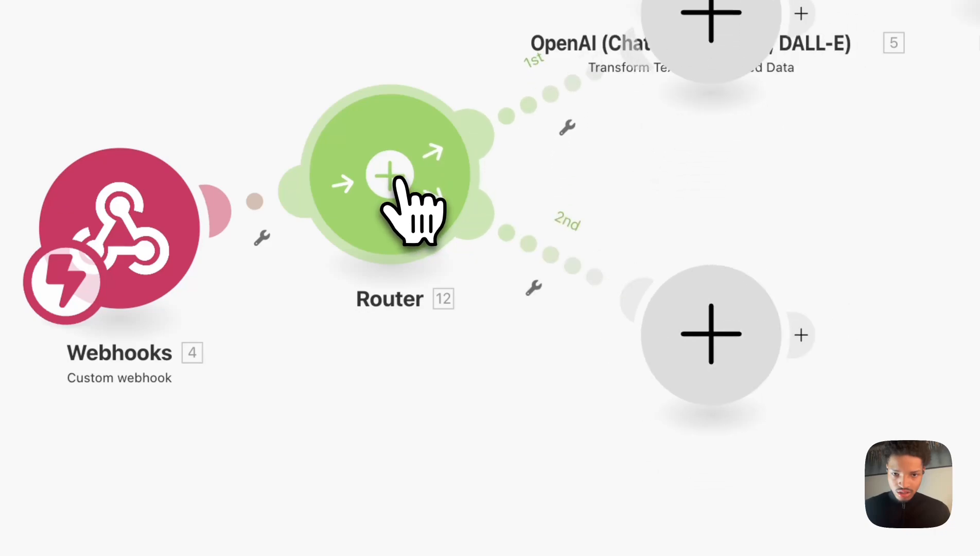
Connect the OpenAI module to one of the router's routes and delete the empty placeholder module.
drag(646, 211, 378, 207)
right_click(379, 212)
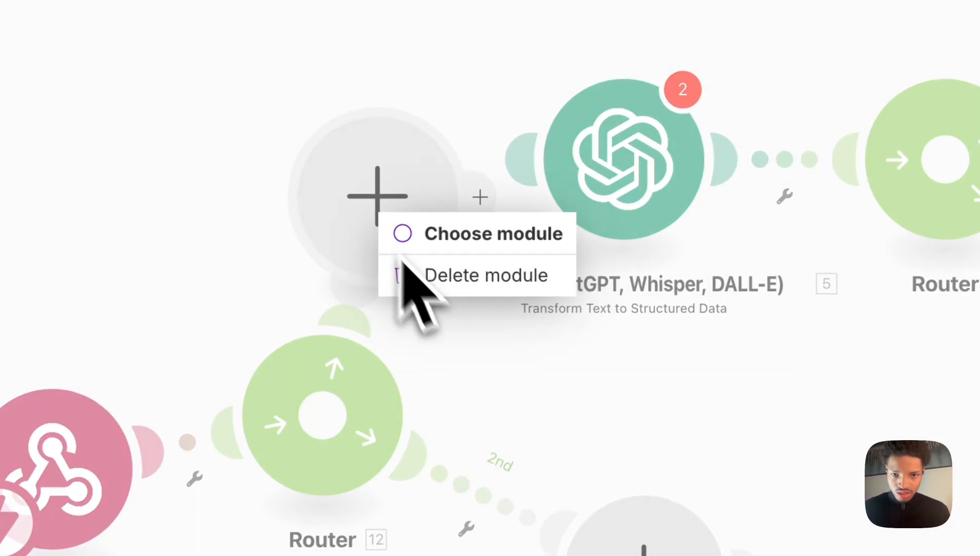
click(442, 296)
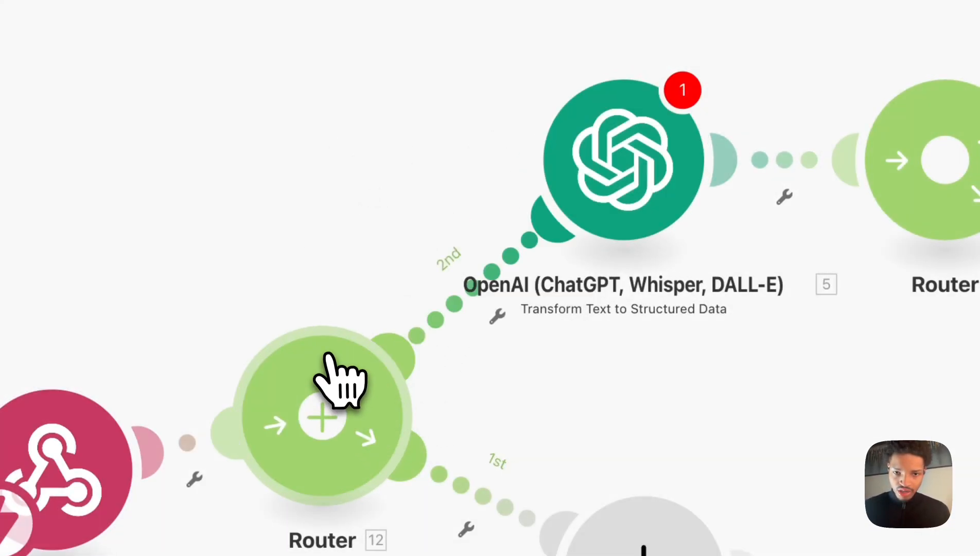
Set up a filter on the route into the OpenAI module labelled Availability Check.
drag(330, 355, 295, 285)
scroll(647, 371, down, 5)
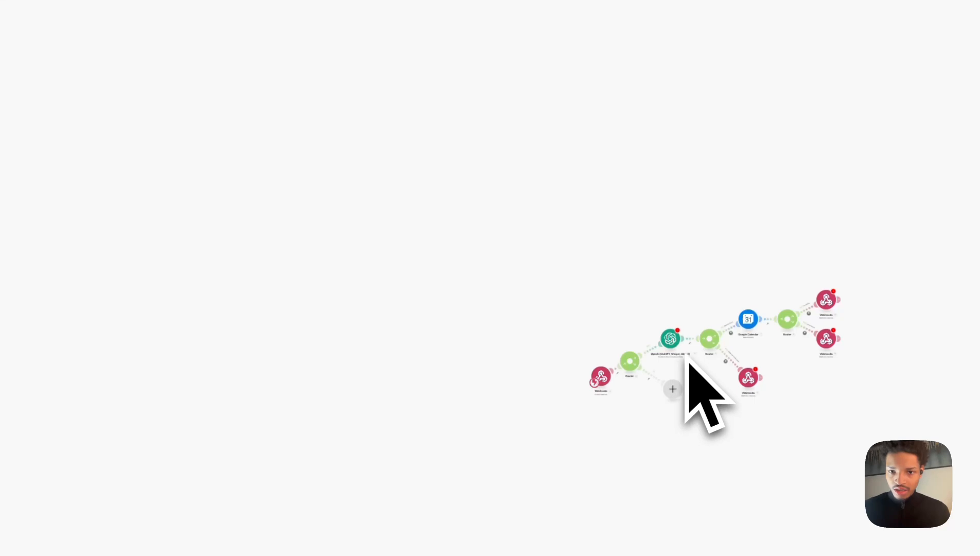
scroll(675, 332, up, 5)
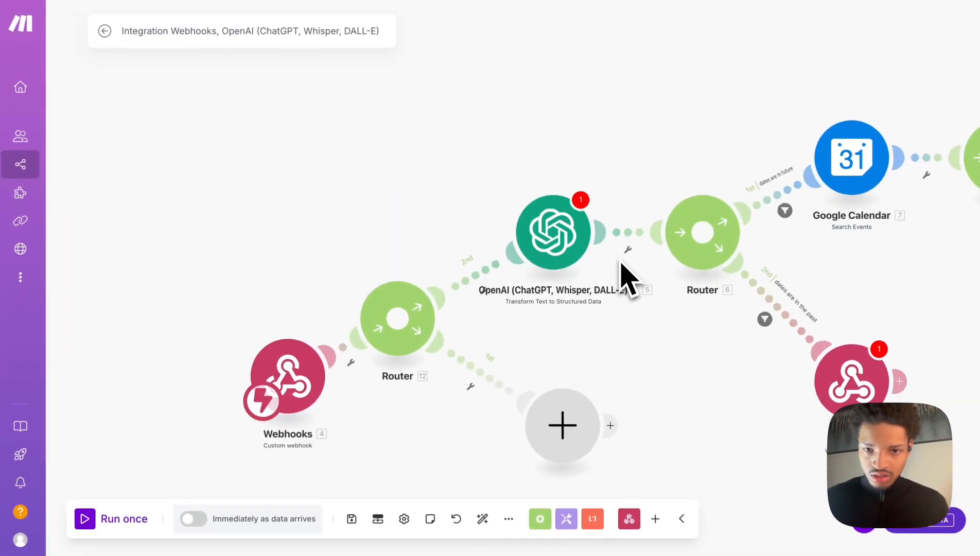
click(480, 272)
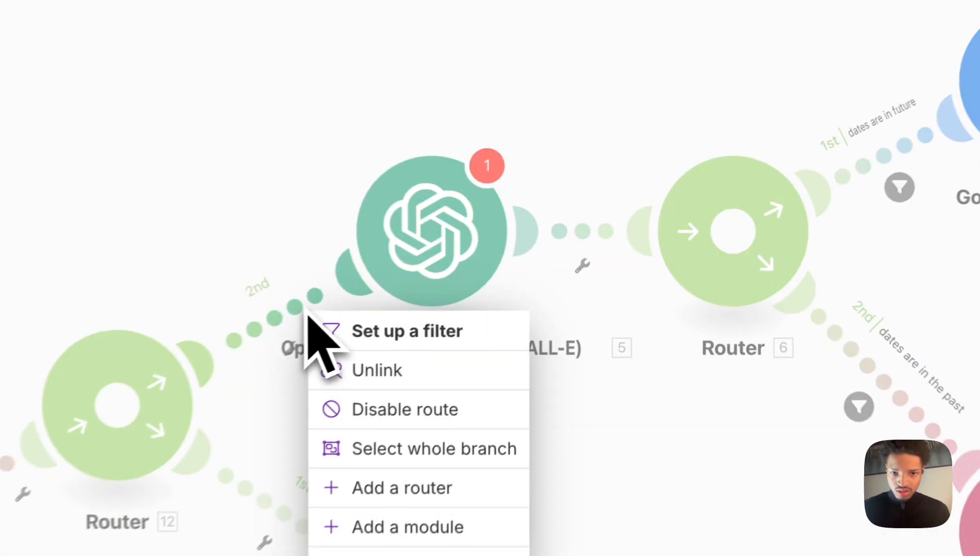
click(355, 355)
click(434, 129)
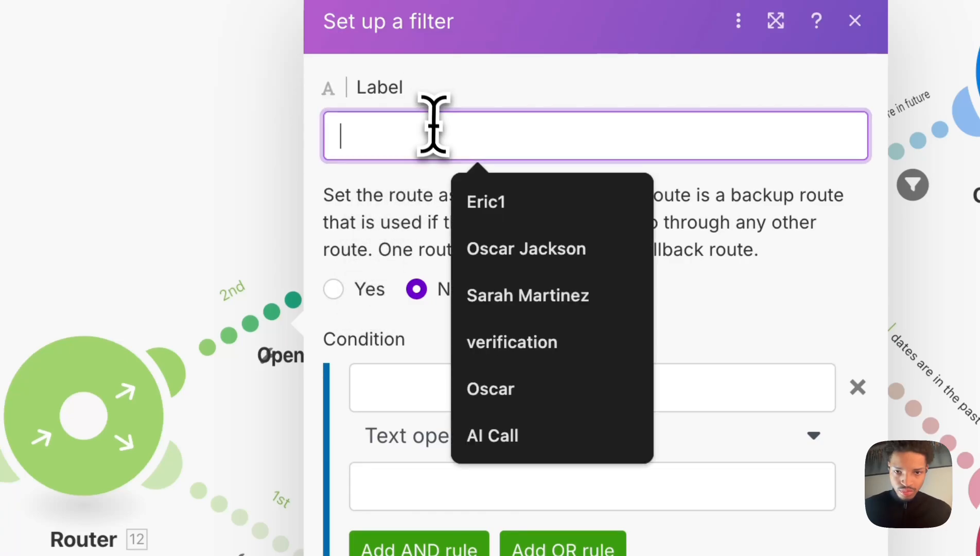
text(A)
key(BackSpace)
text(Avaliblity Check)
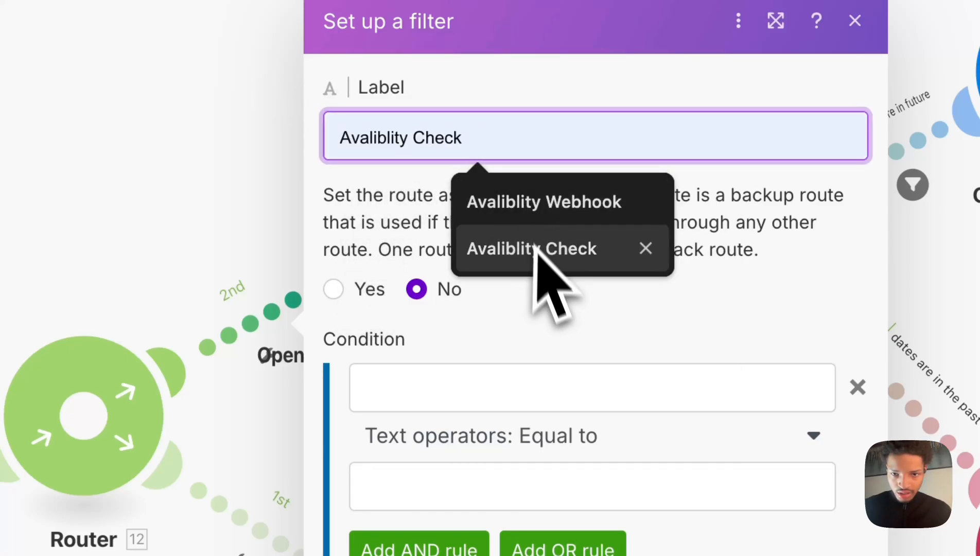
click(535, 247)
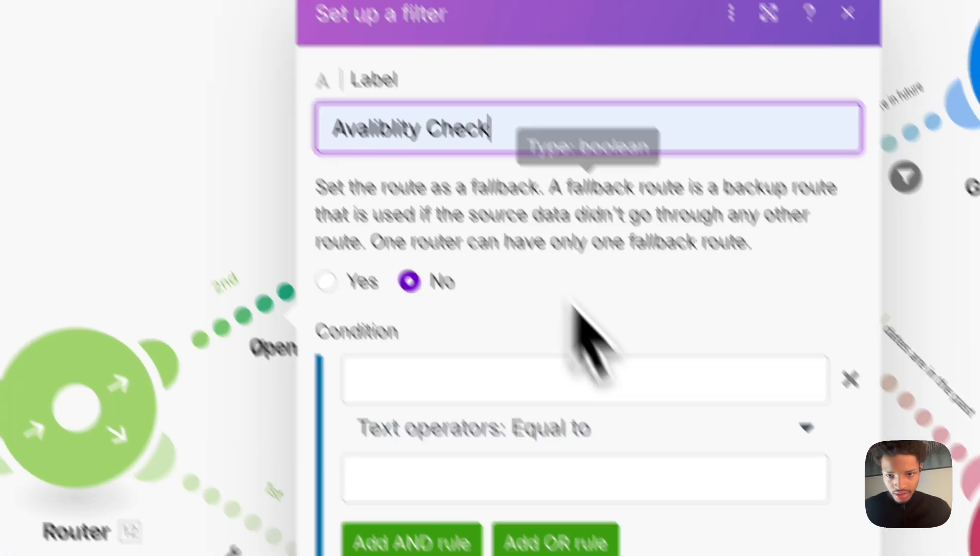
click(685, 462)
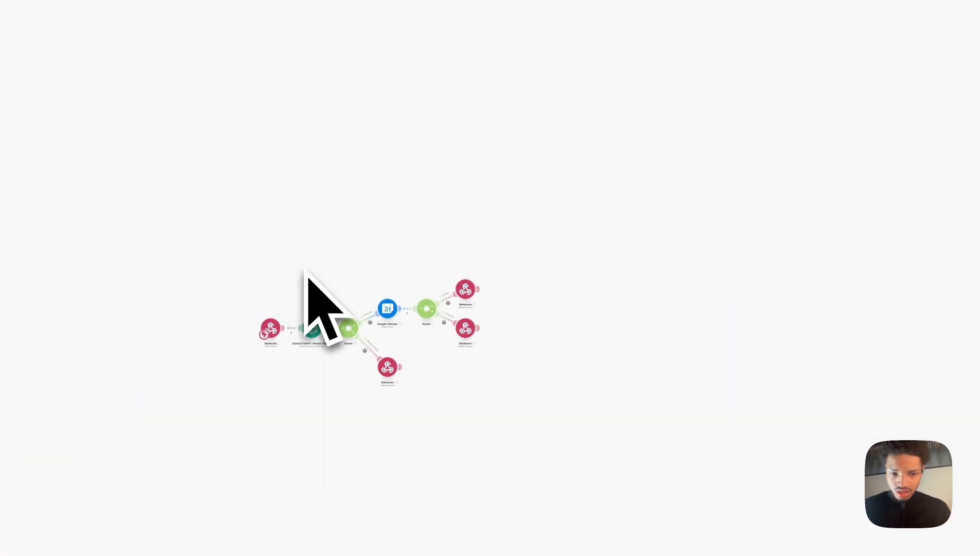
Paste the copied booking modules (OpenAI, Router, Google Calendar Create an Event, Webhook responses) onto the canvas.
drag(344, 286, 573, 413)
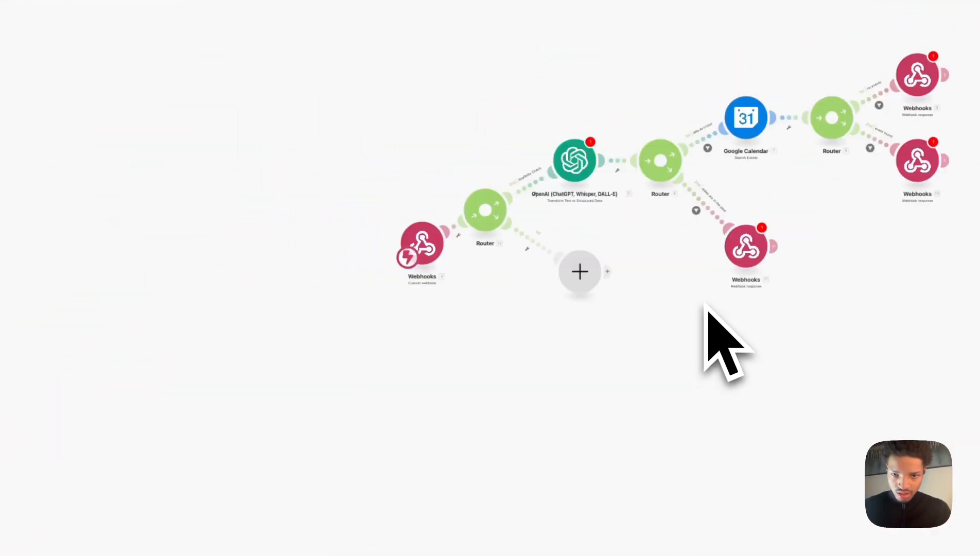
right_click(707, 304)
click(608, 302)
right_click(608, 303)
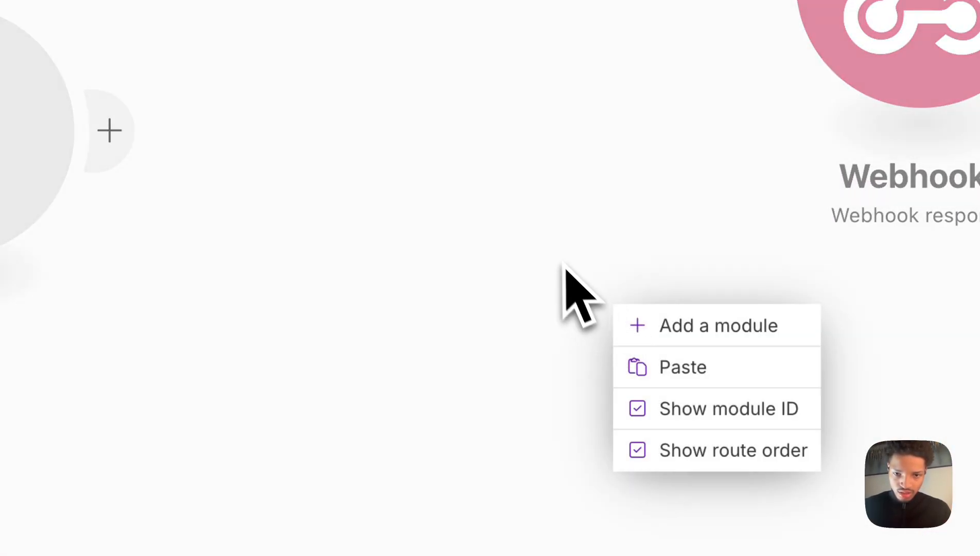
click(563, 265)
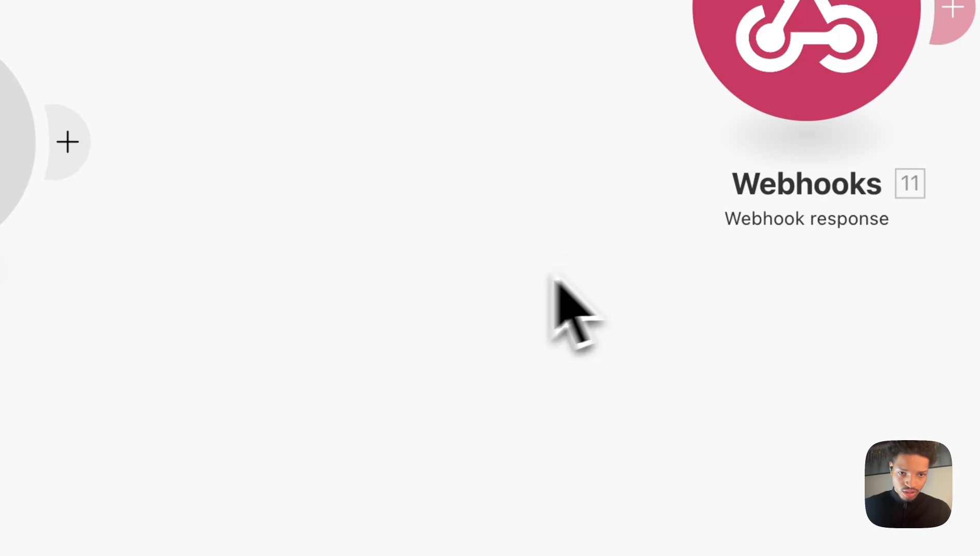
right_click(278, 206)
click(432, 272)
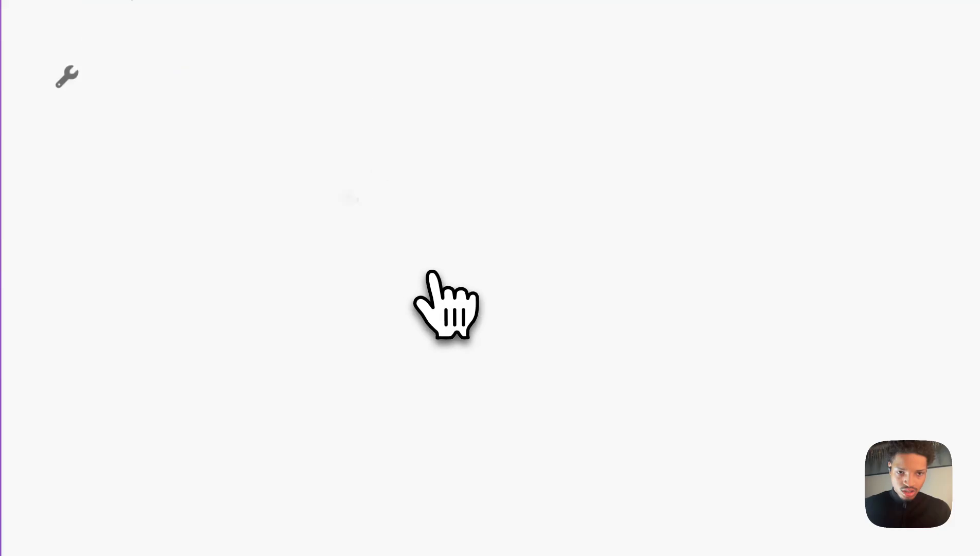
key(super+v)
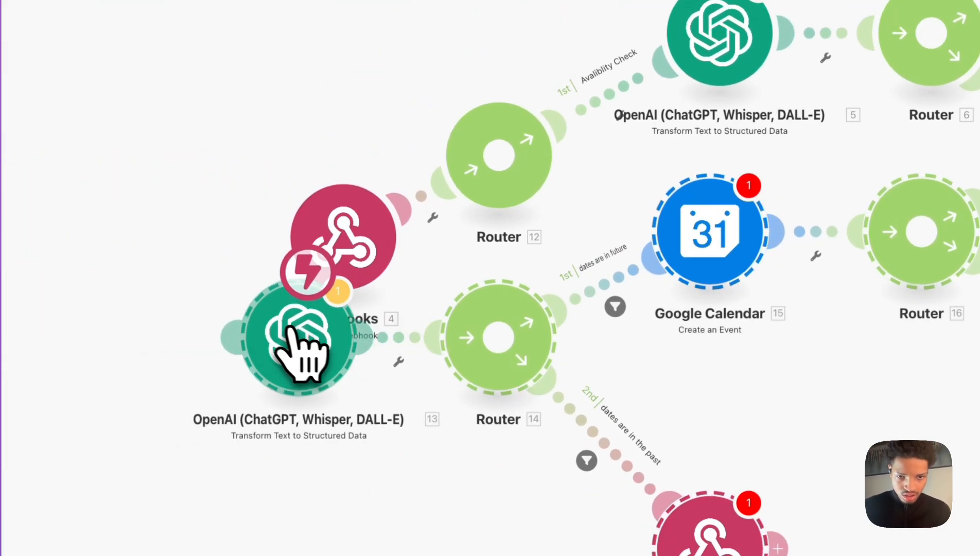
Connect the pasted OpenAI module to the router's second route and save its filter labelled Appointment Booker.
drag(288, 329, 623, 342)
drag(664, 423, 658, 356)
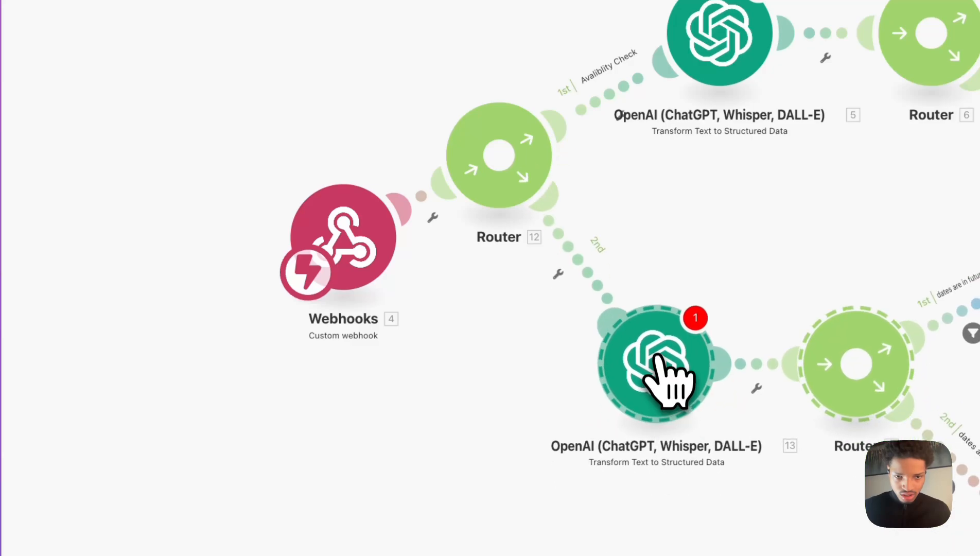
click(566, 247)
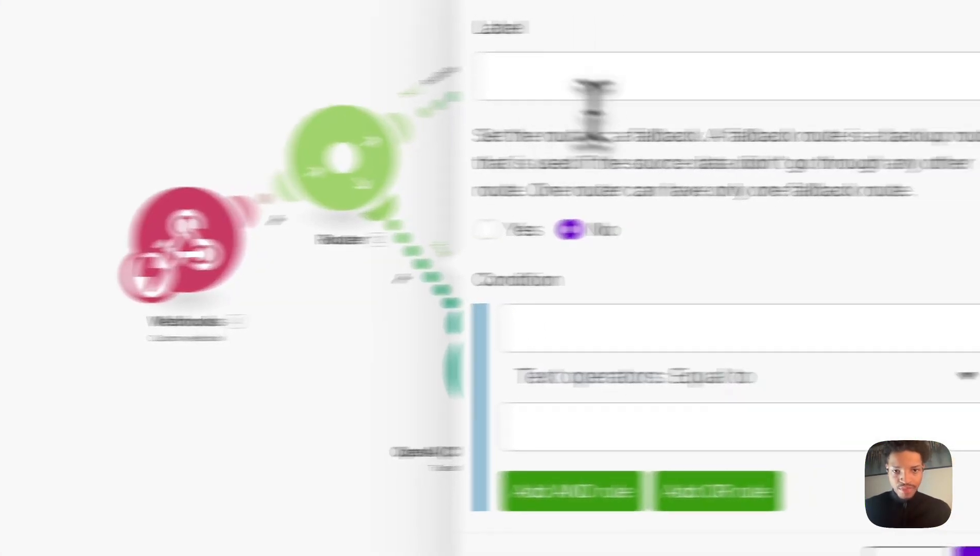
click(416, 84)
text(Appo)
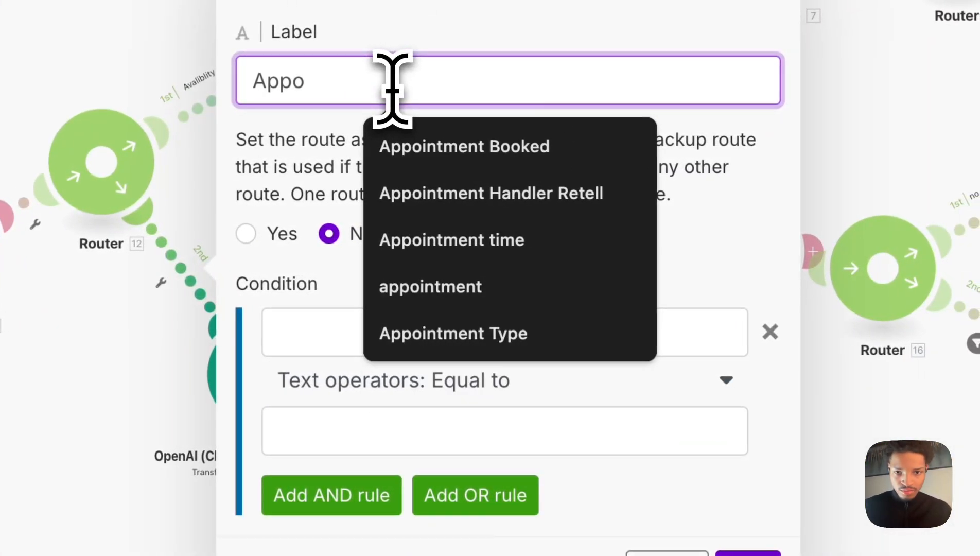
click(495, 149)
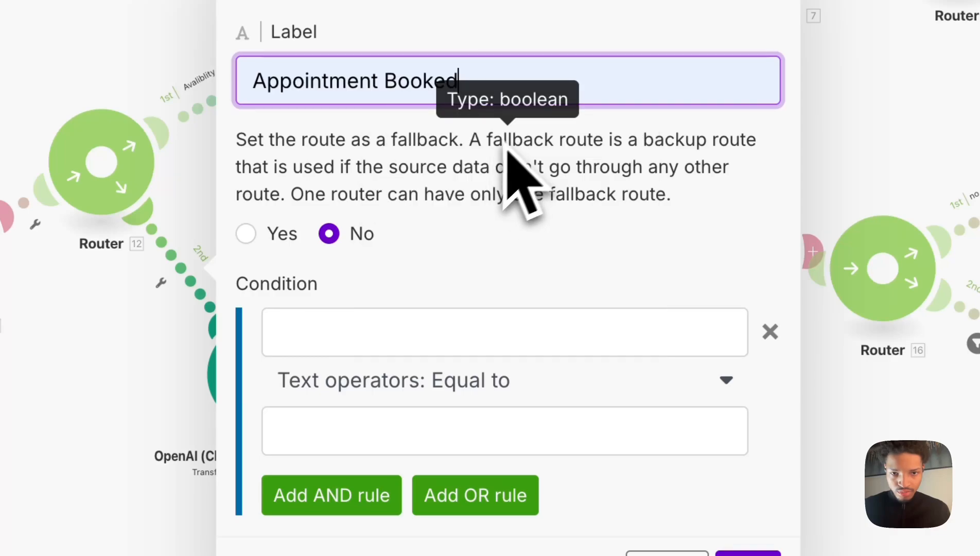
key(BackSpace)
text(r)
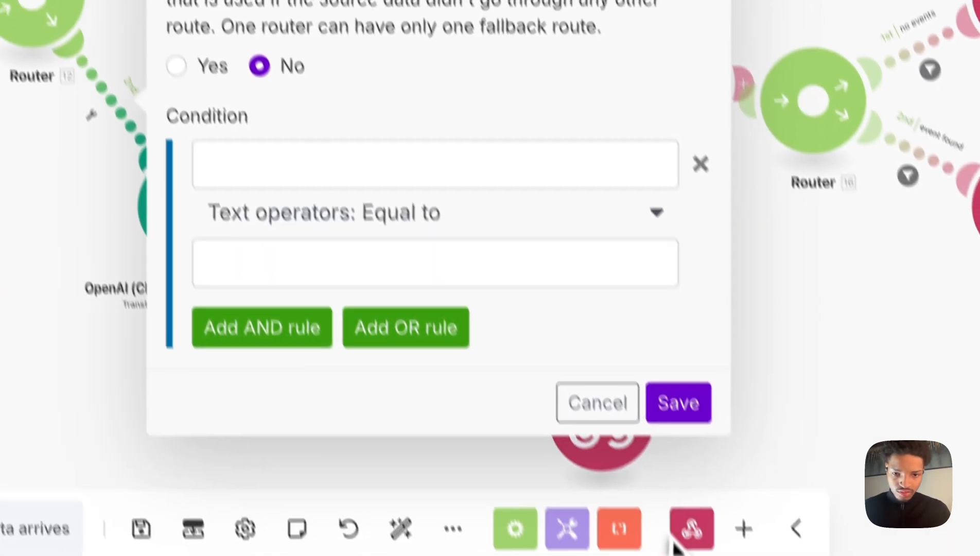
click(748, 553)
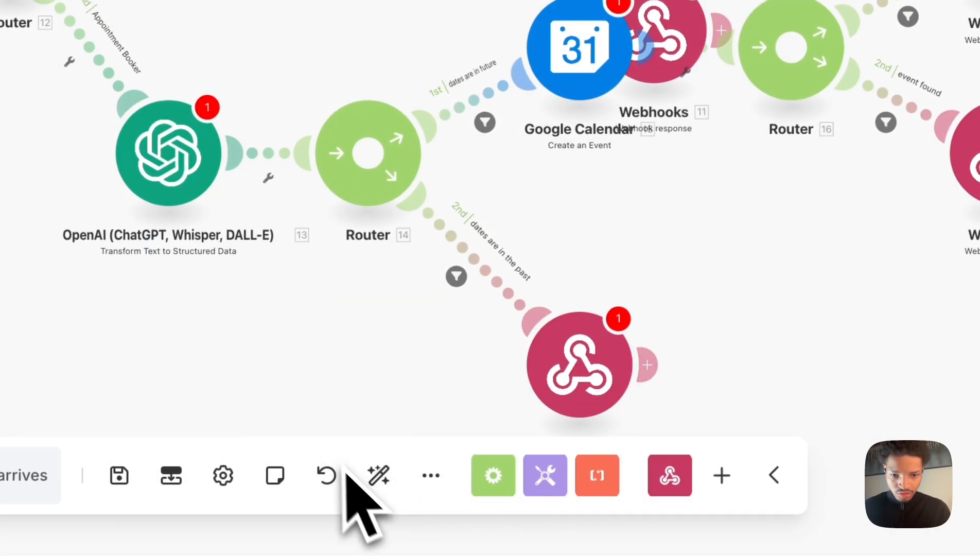
Auto-align the scenario's modules and briefly open the availability OpenAI module's settings.
click(375, 476)
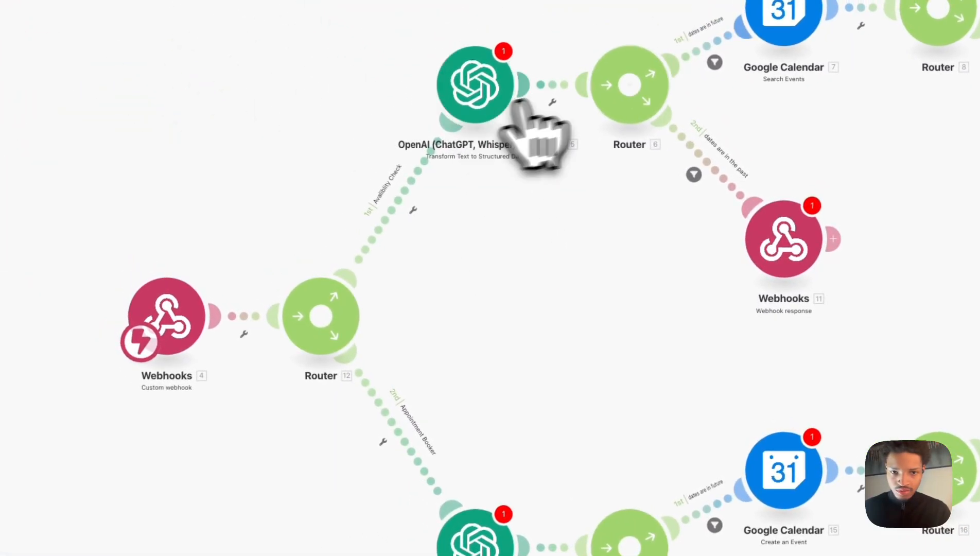
click(499, 105)
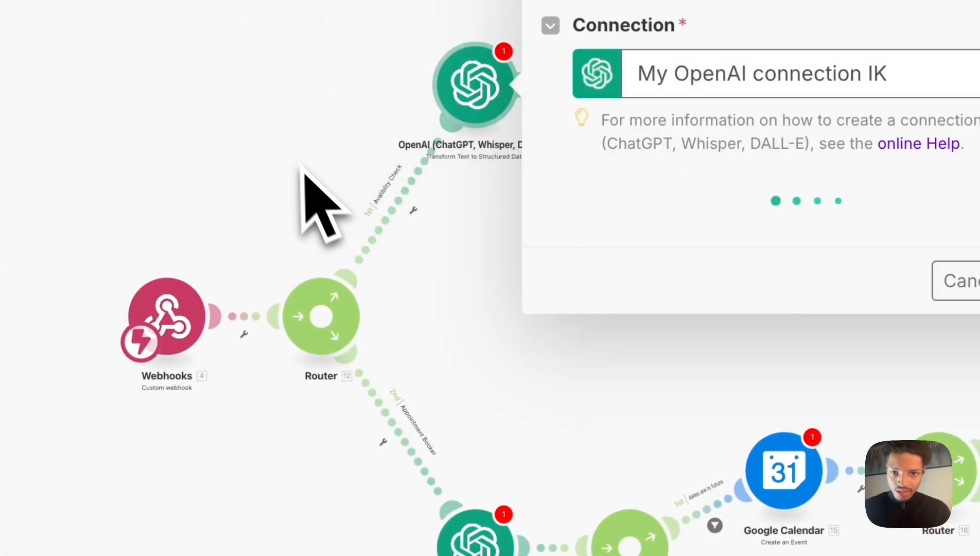
click(294, 151)
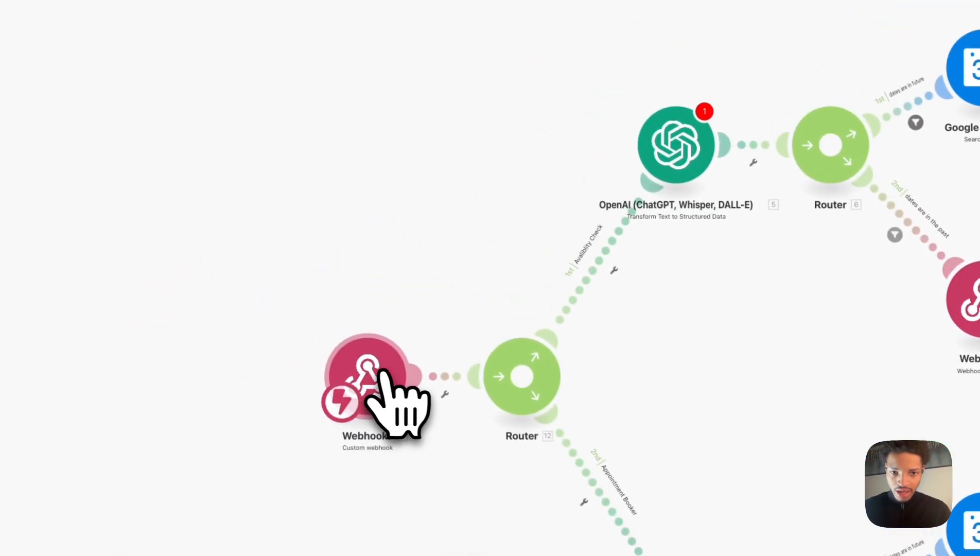
drag(338, 374, 363, 397)
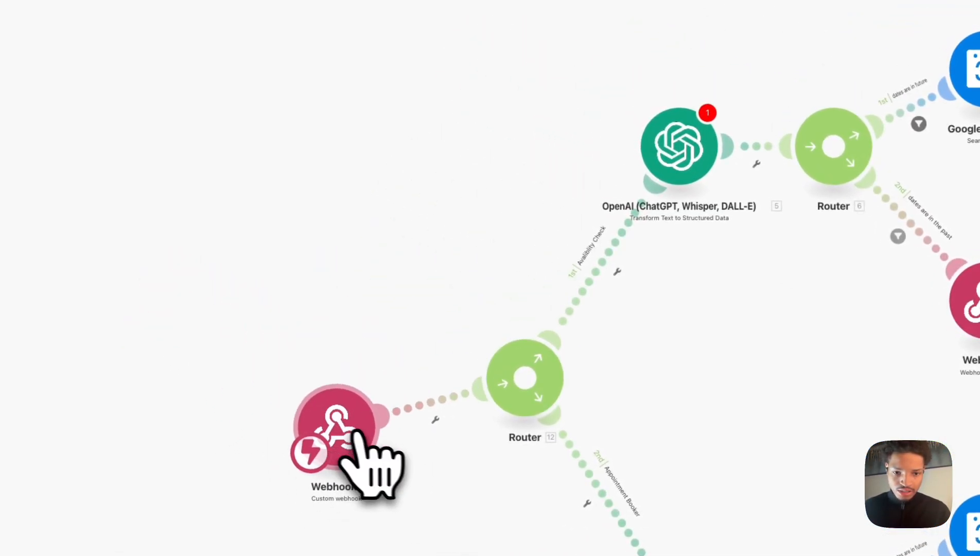
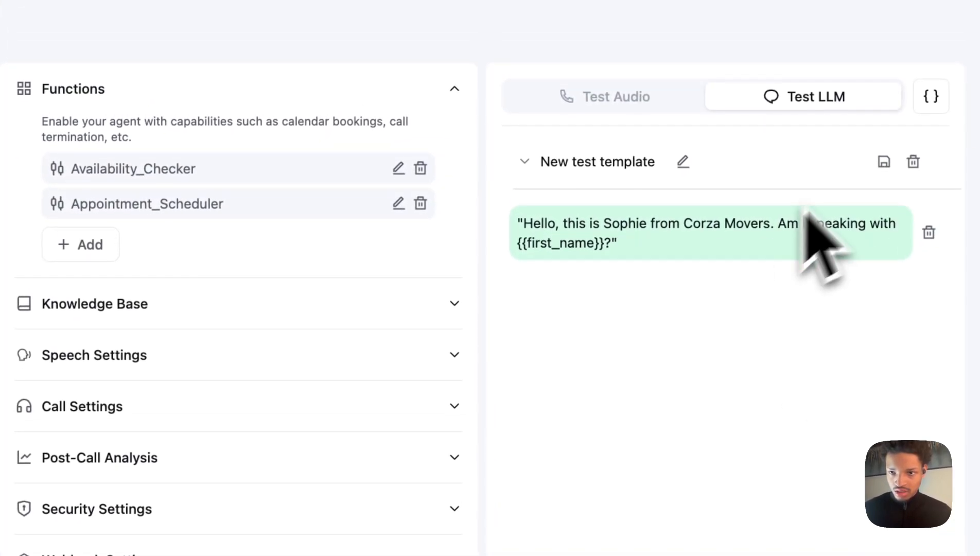
Enter a test value for the first_name dynamic variable, save it, and send a 'yes' message in the LLM test chat.
click(932, 102)
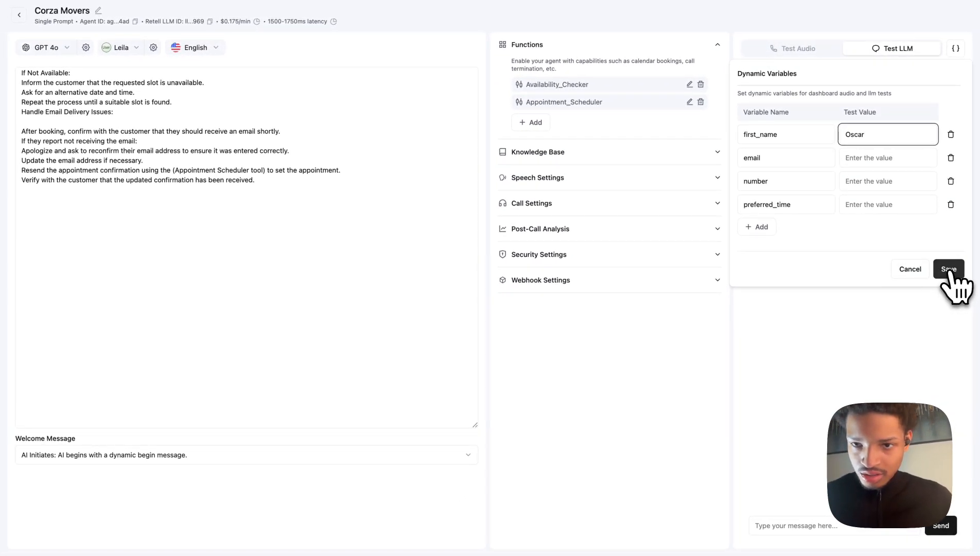
click(949, 270)
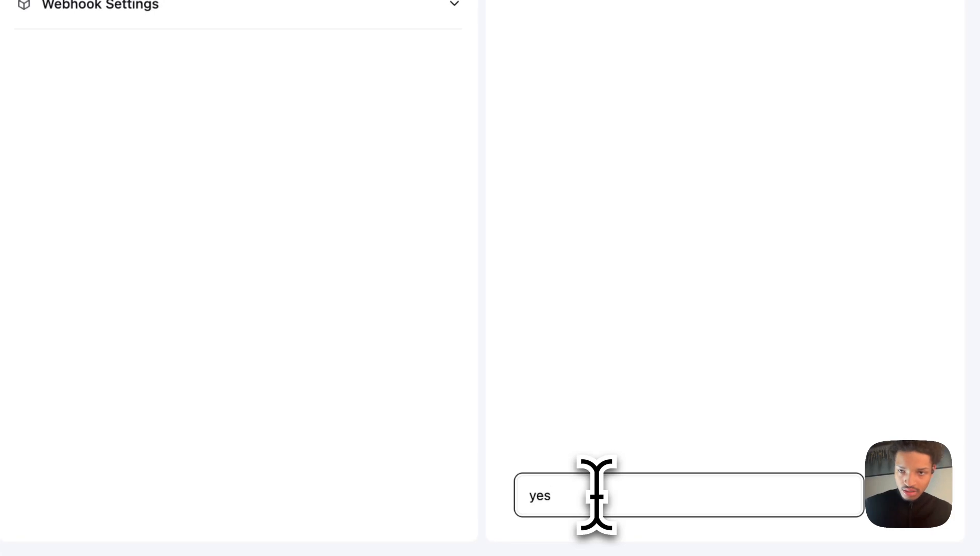
key(Return)
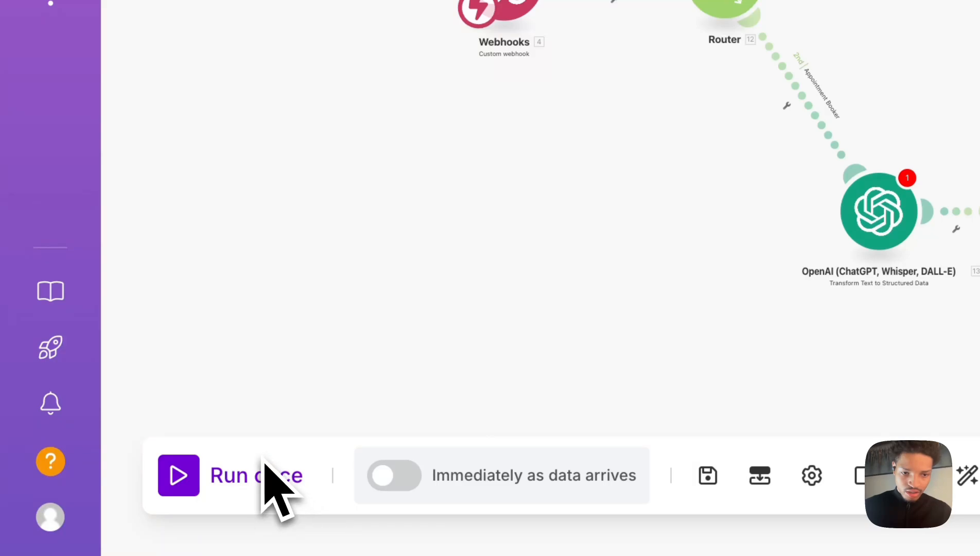
Run the scenario once and dismiss the module reference messages.
click(242, 479)
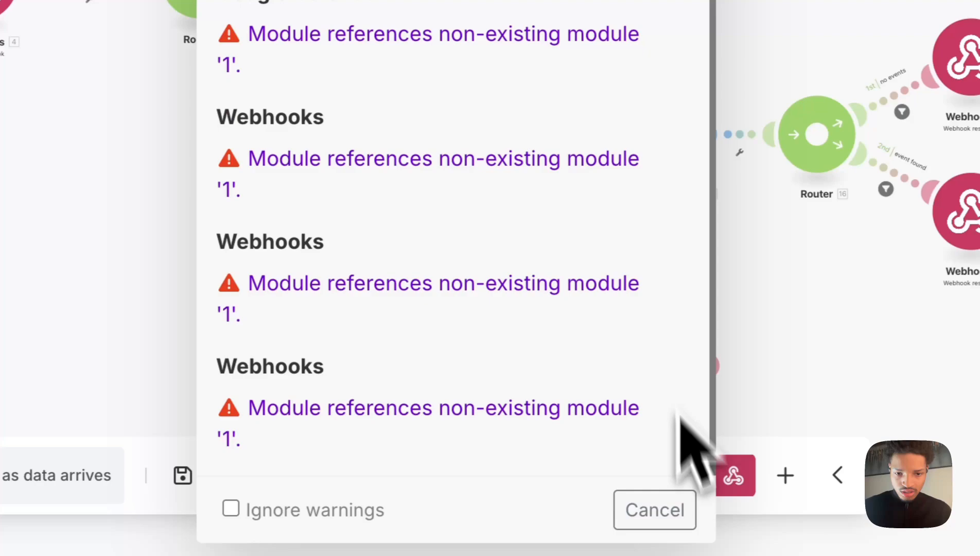
click(140, 508)
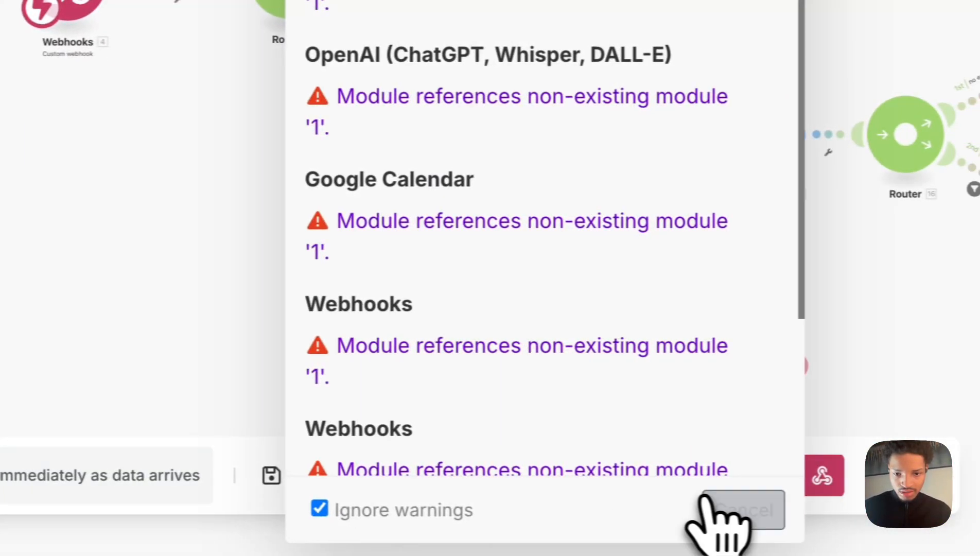
click(713, 501)
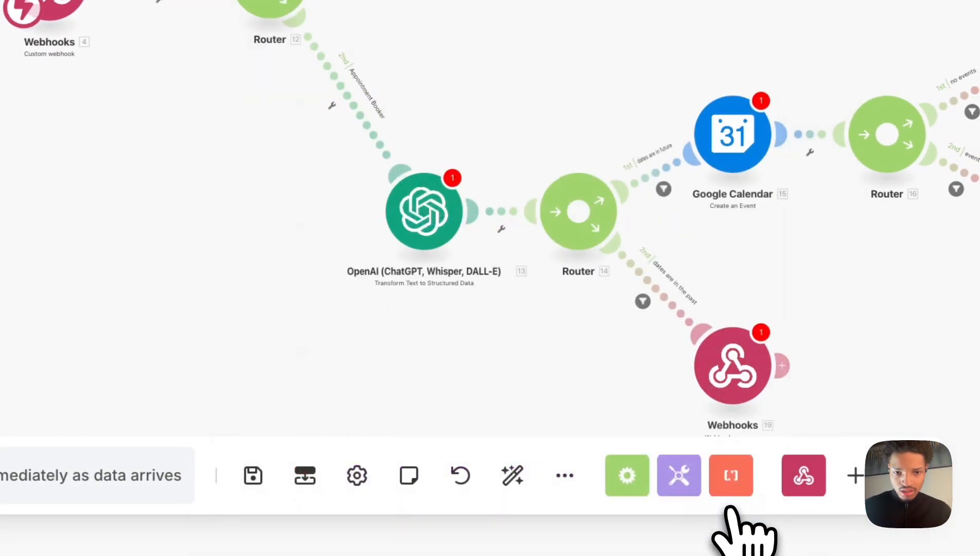
Open the OpenAI module in the integration scenario to review its Text to Parse mappings.
click(404, 44)
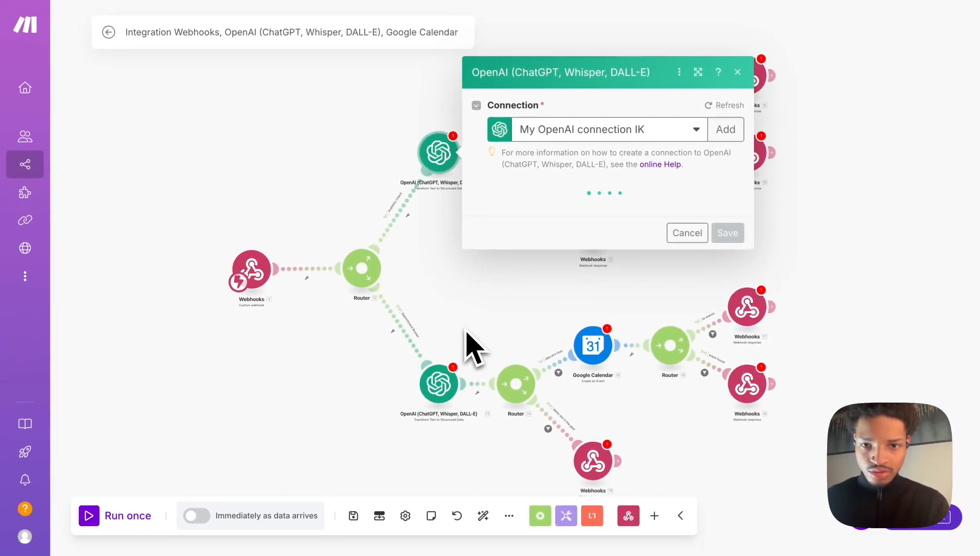
click(653, 226)
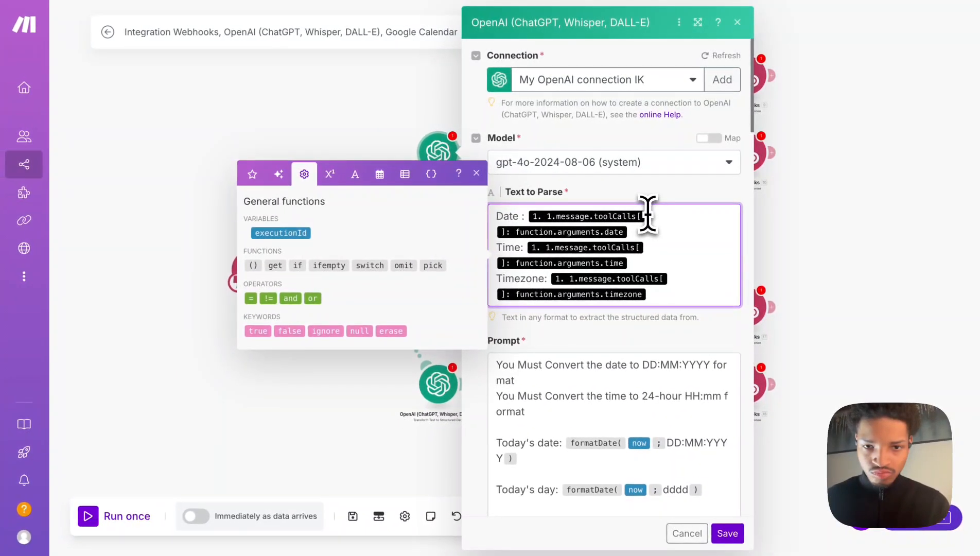
click(476, 173)
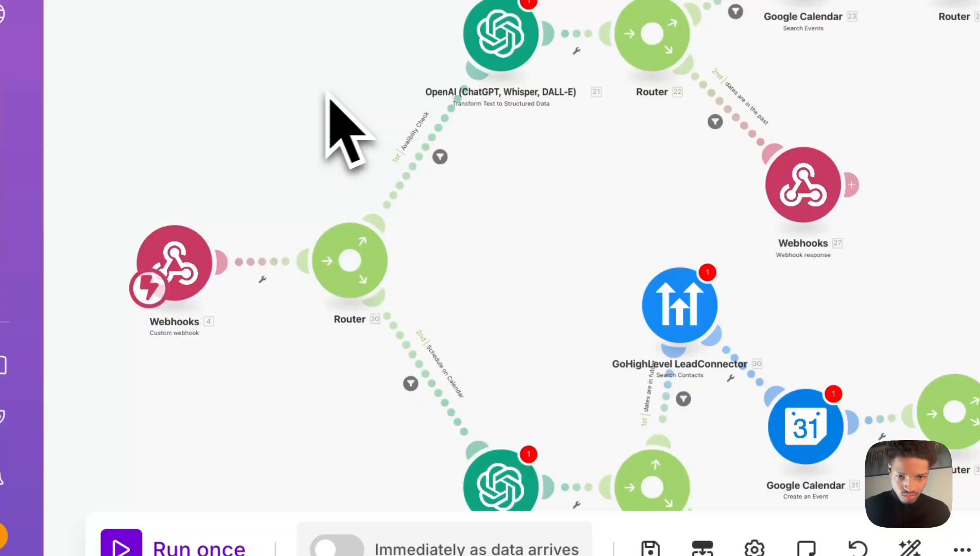
Delete the GoHighLevel LeadConnector module and reconnect Google Calendar Create an Event to the booking router.
scroll(464, 118, down, 4)
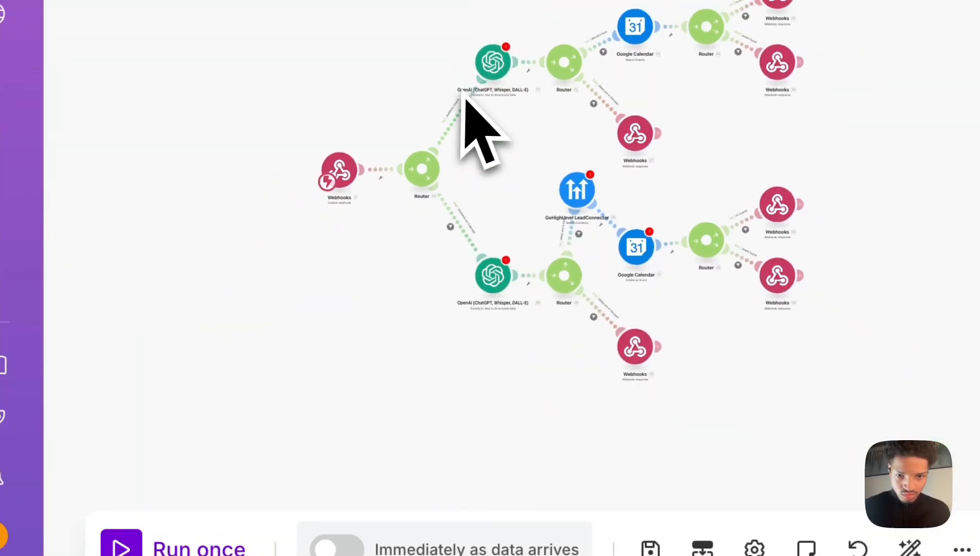
scroll(469, 103, up, 2)
right_click(661, 266)
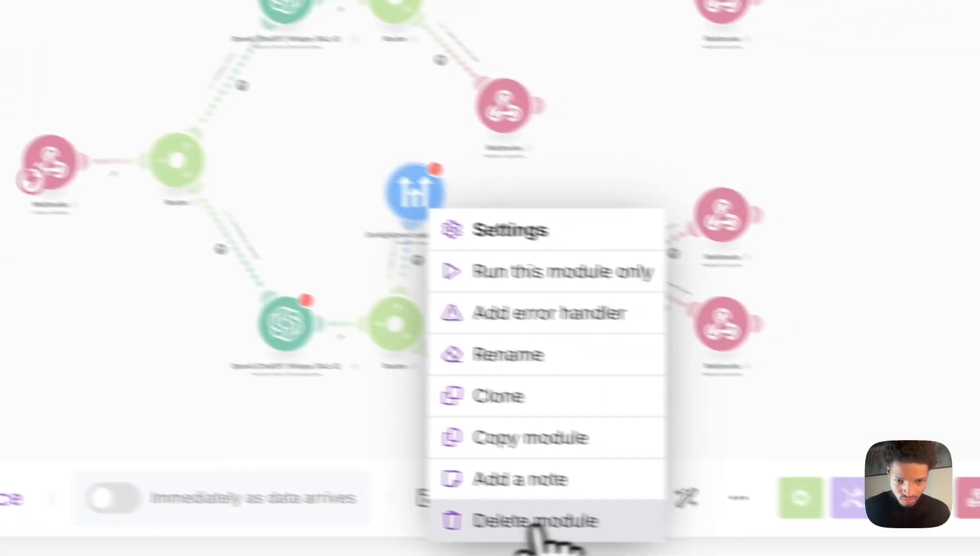
click(547, 518)
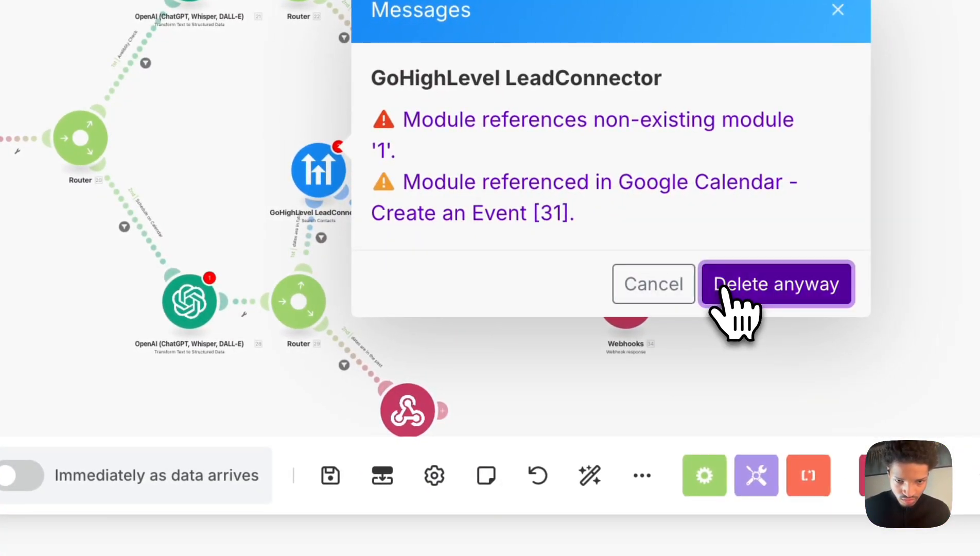
click(731, 296)
drag(436, 284, 418, 272)
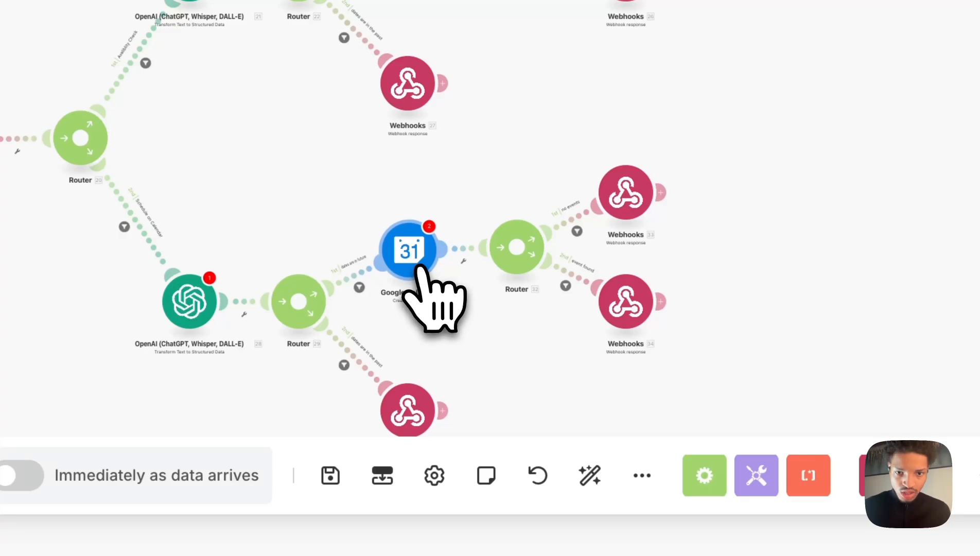
Set the availability OpenAI module's connection to BlackPulse AI GPT API Key.
scroll(387, 150, up, 5)
scroll(387, 150, down, 9)
scroll(387, 150, up, 10)
scroll(387, 151, down, 5)
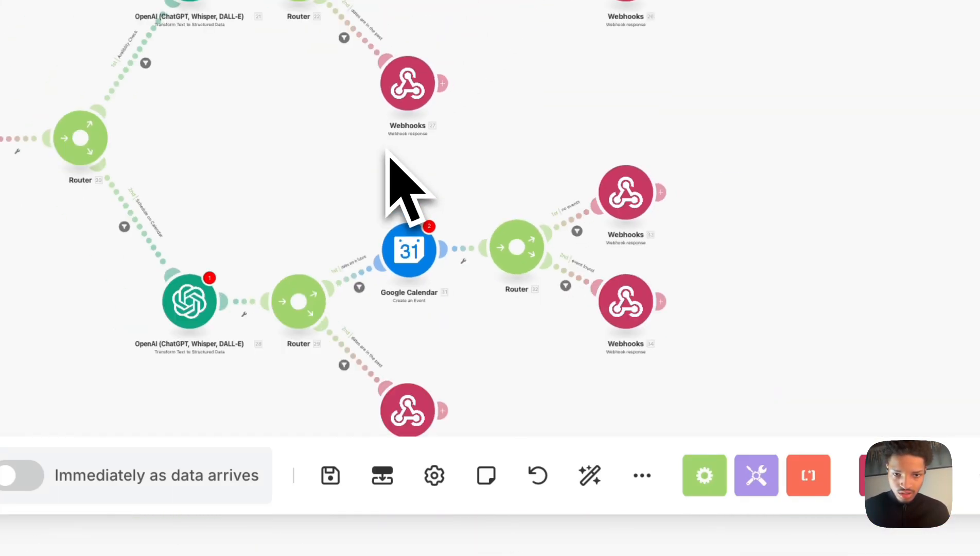
scroll(272, 177, down, 5)
scroll(267, 178, up, 3)
scroll(267, 178, down, 4)
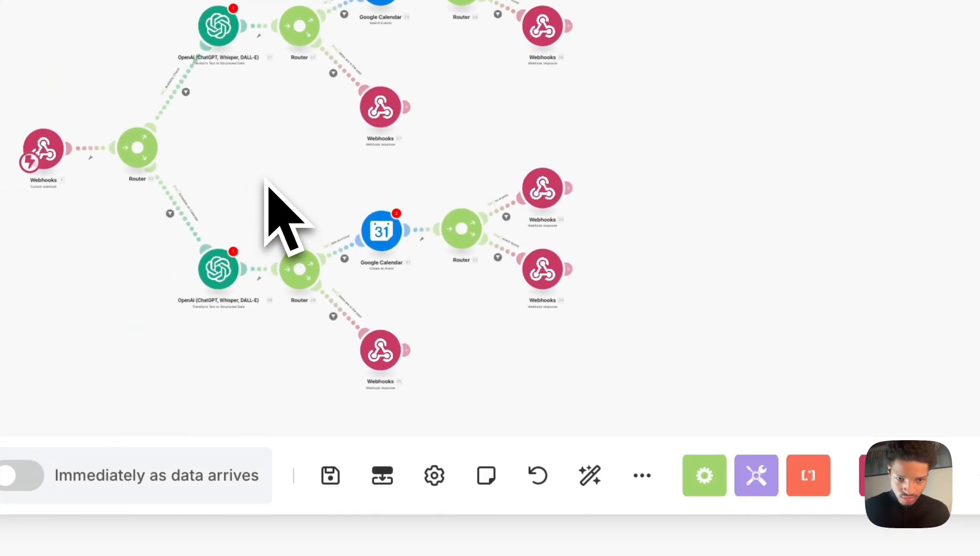
scroll(267, 178, up, 4)
click(222, 24)
click(586, 231)
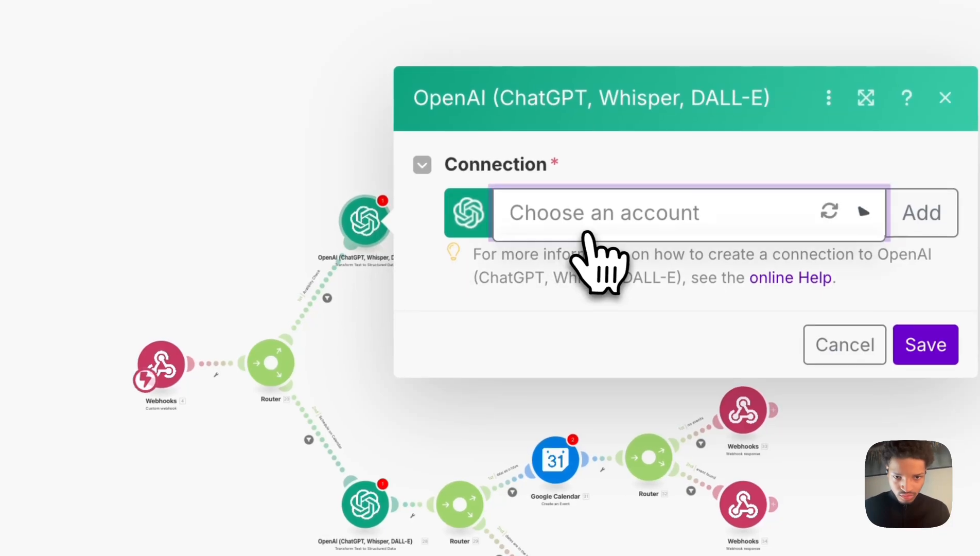
click(608, 257)
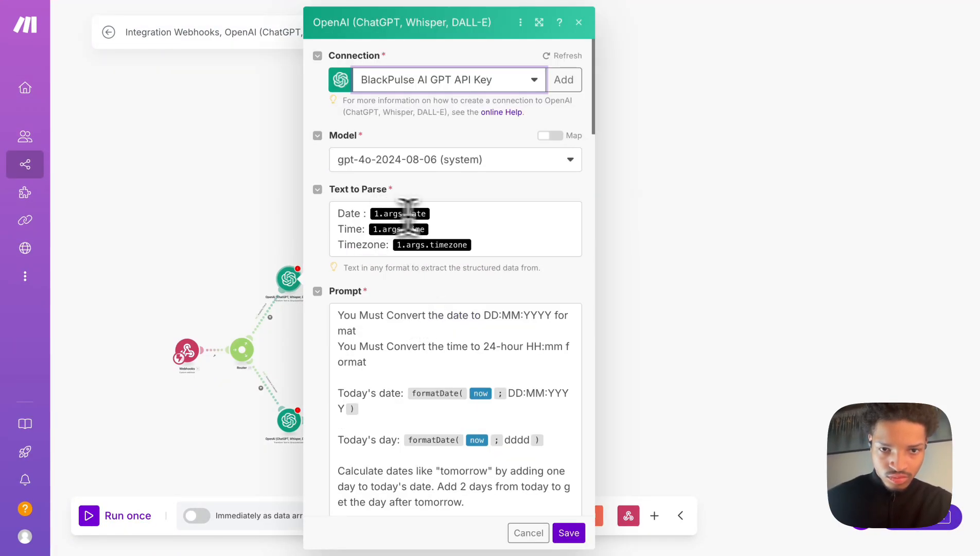
click(453, 216)
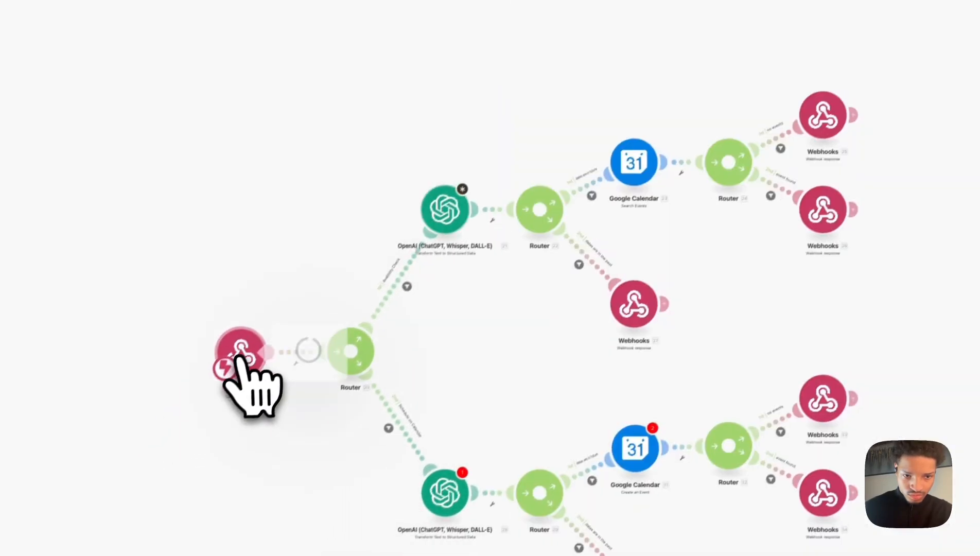
Open the availability OpenAI module to review its Text to Parse mappings.
click(242, 355)
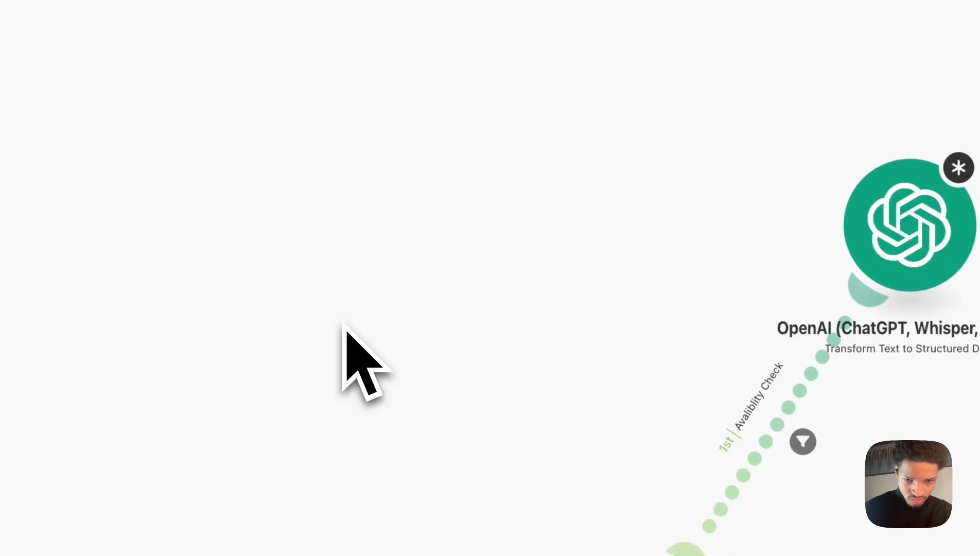
click(893, 218)
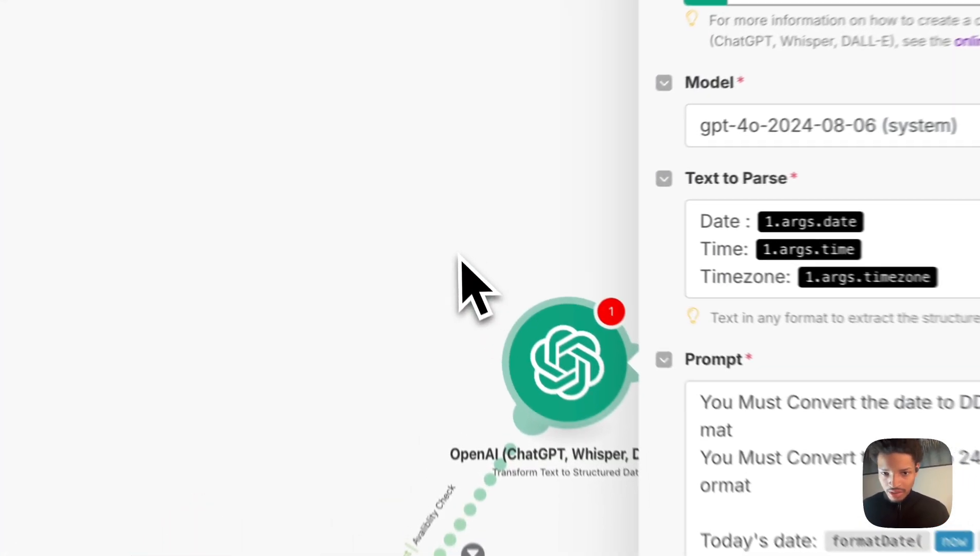
click(451, 230)
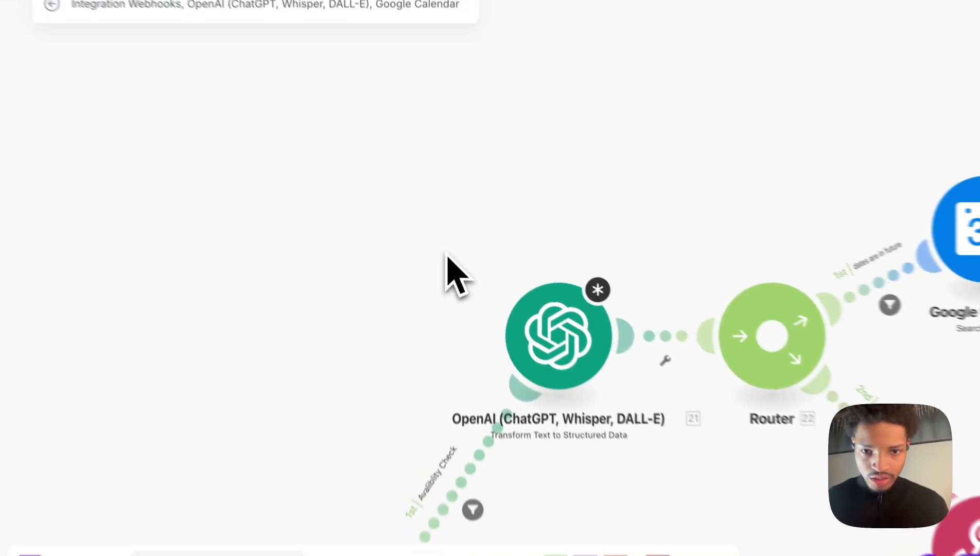
scroll(446, 278, down, 5)
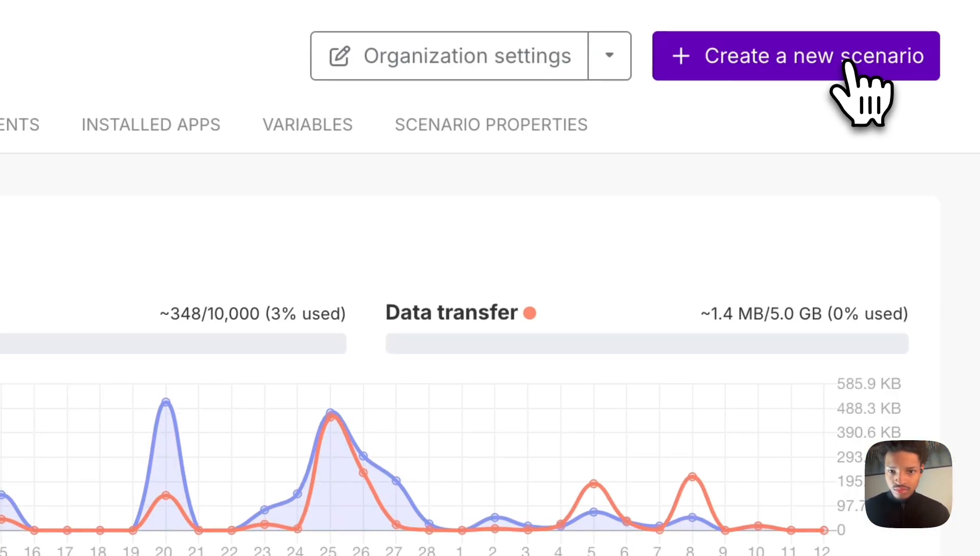
Create a new scenario with a Custom webhook trigger using the Appointment Handler Retell hook.
click(851, 67)
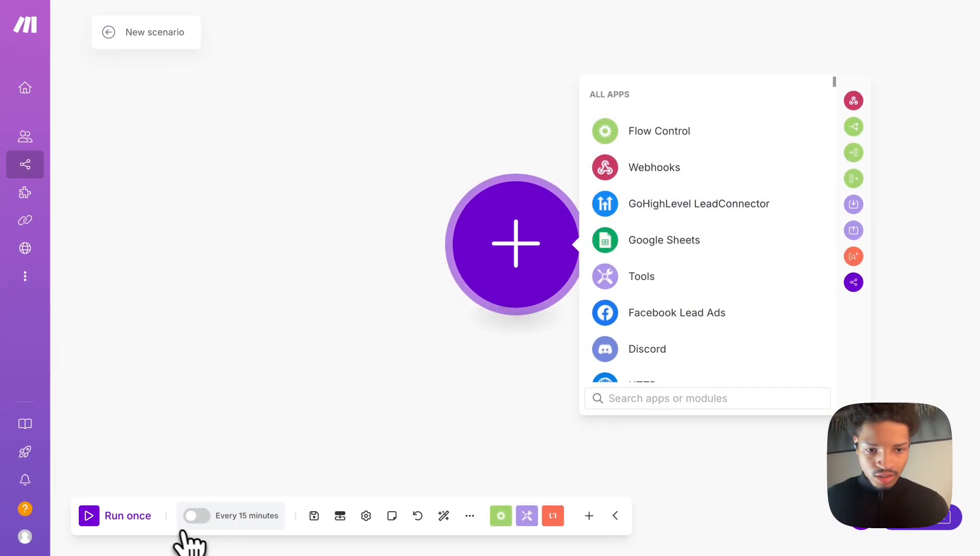
click(628, 175)
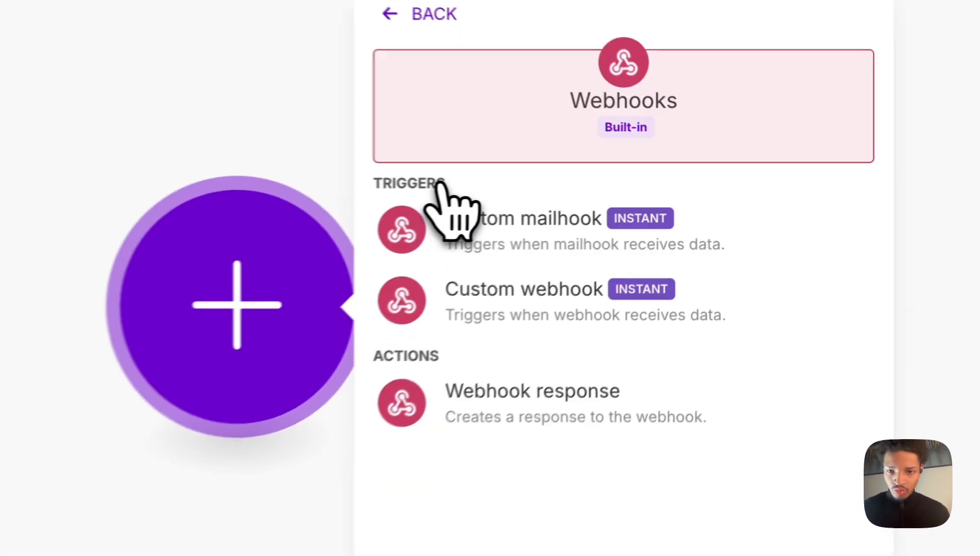
click(651, 238)
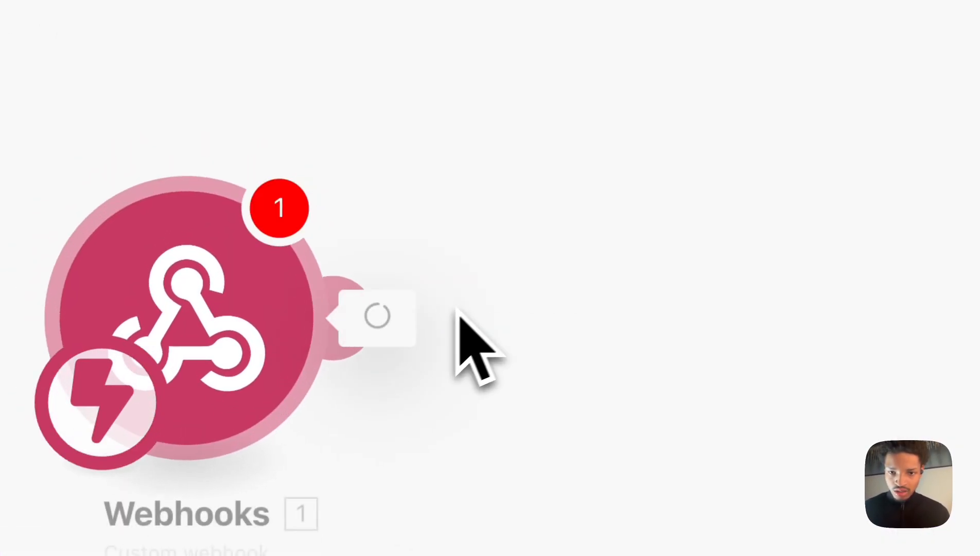
click(466, 311)
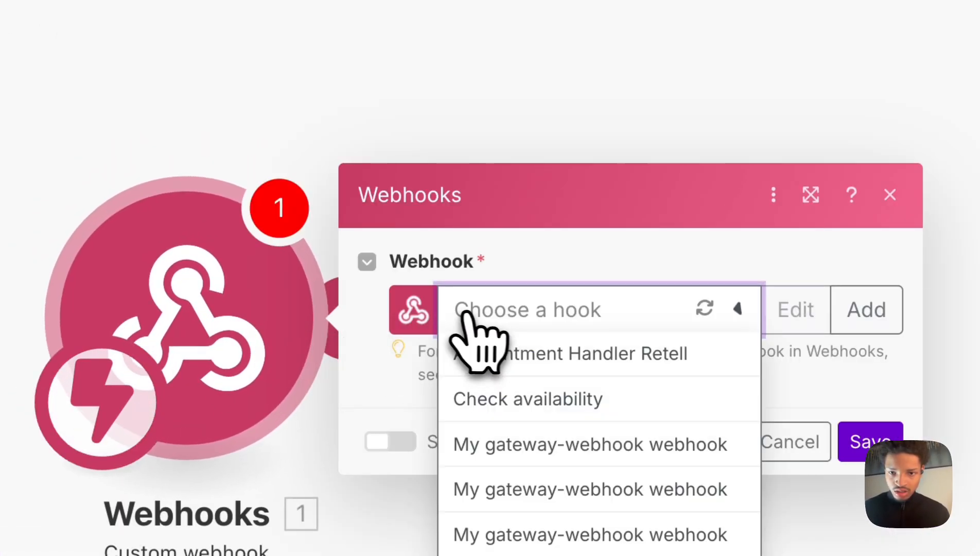
click(531, 354)
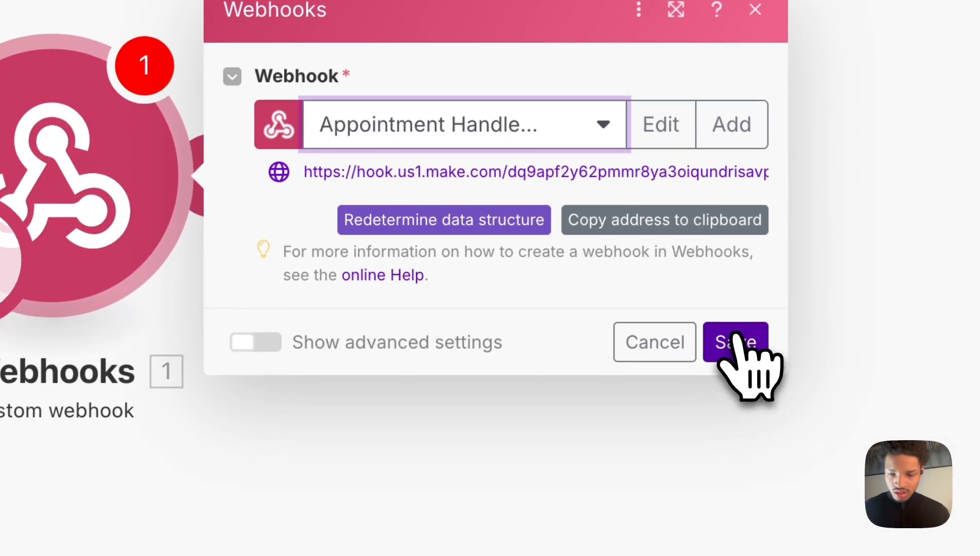
click(865, 484)
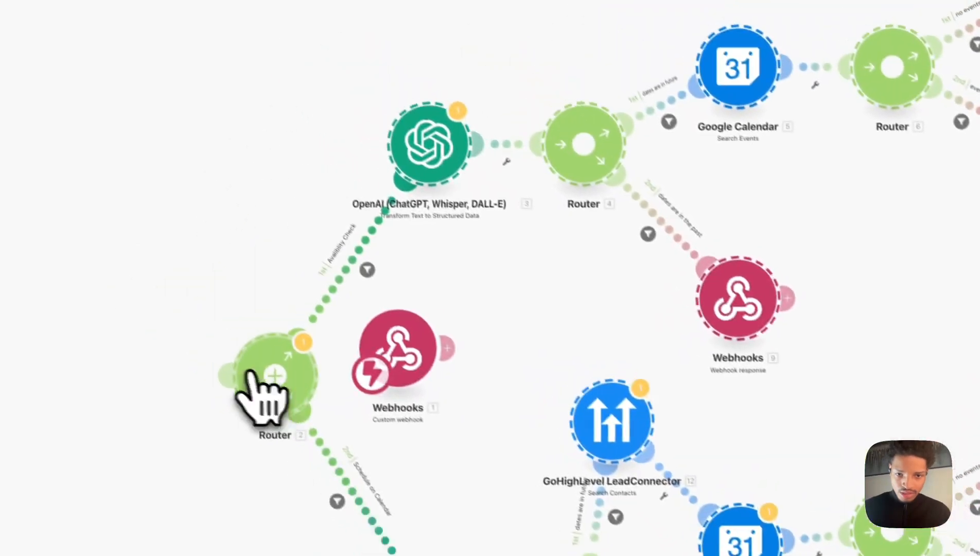
Connect the webhook trigger to the pasted router and delete the GoHighLevel LeadConnector module.
drag(262, 396, 530, 361)
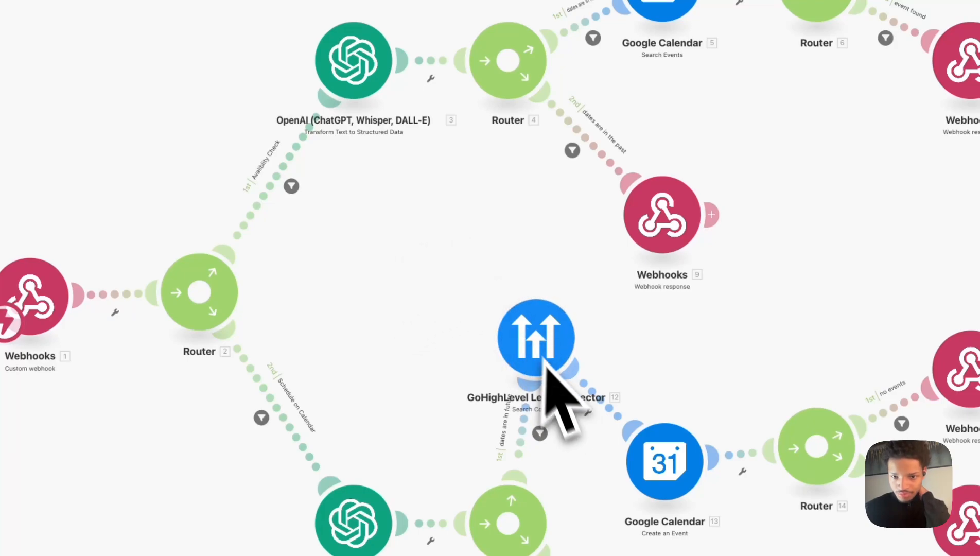
right_click(544, 360)
click(456, 481)
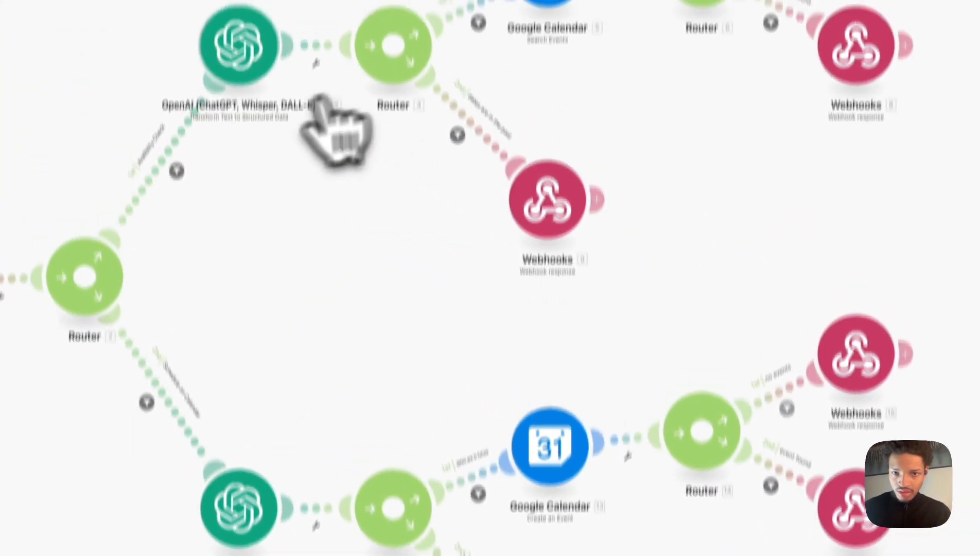
Set the availability OpenAI module's connection to BlackPulse AI GPT API Key and save it.
click(253, 61)
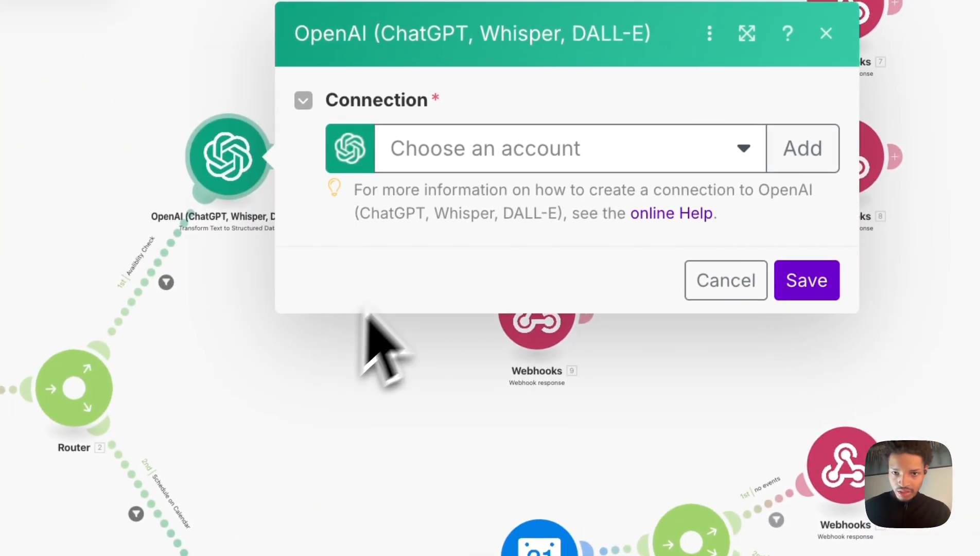
click(510, 162)
click(529, 210)
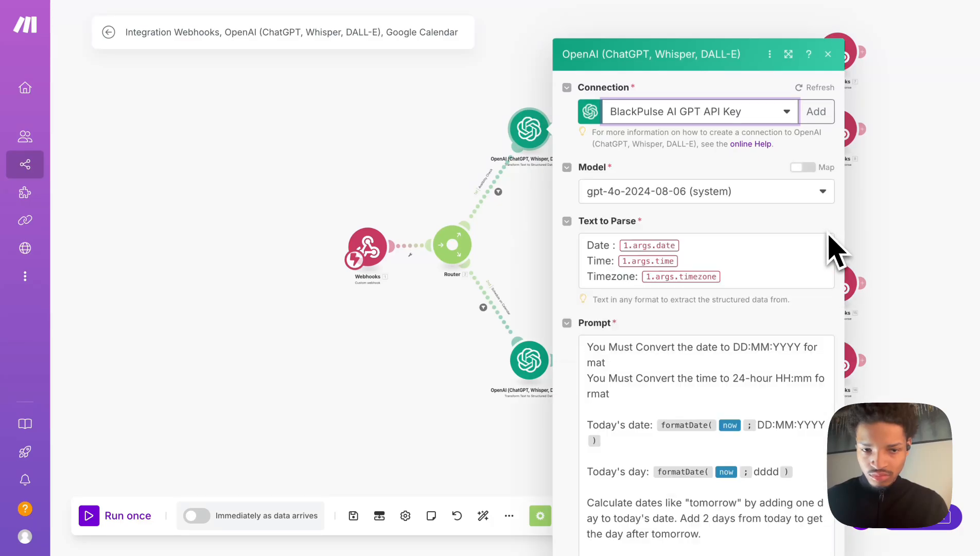
scroll(806, 412, down, 4)
click(765, 519)
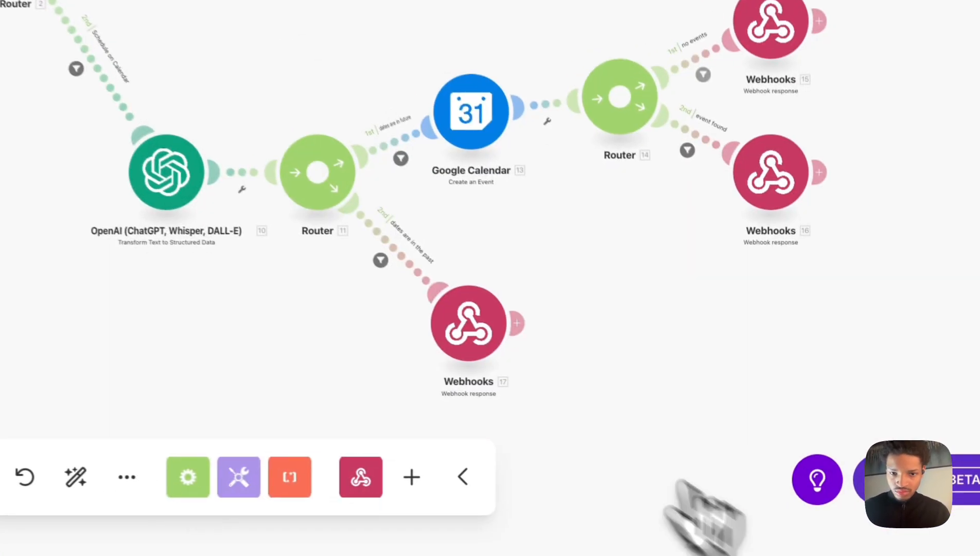
Set the scheduling OpenAI module's connection to BlackPulse AI GPT API Key.
click(303, 241)
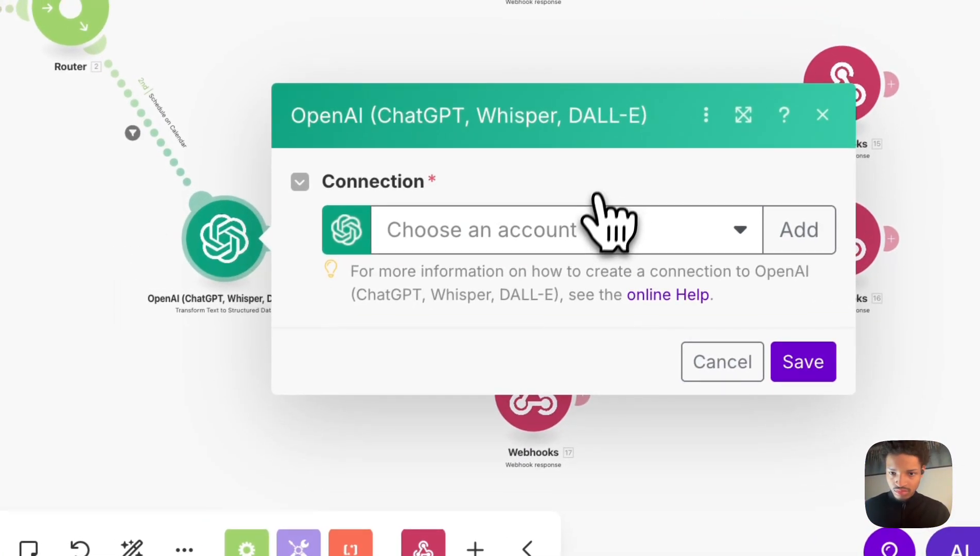
click(599, 221)
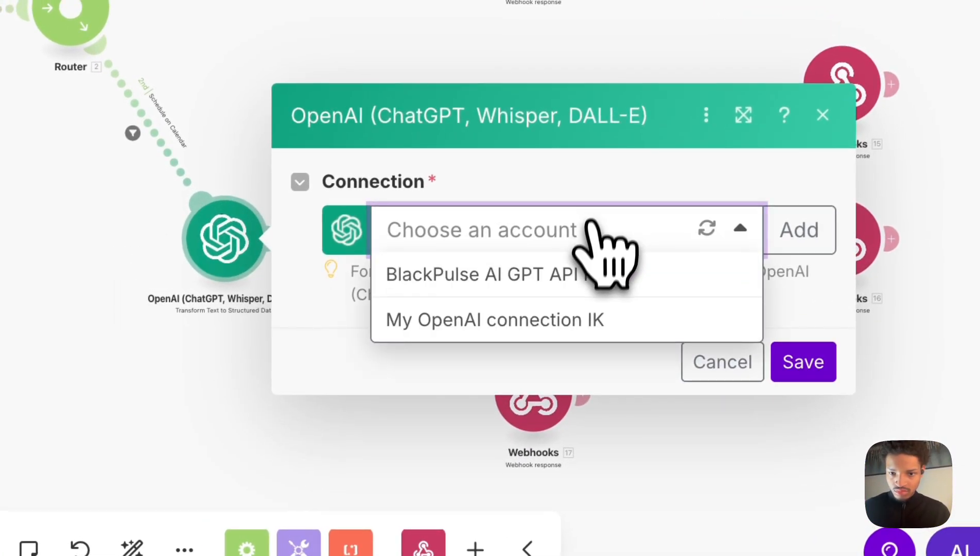
click(586, 272)
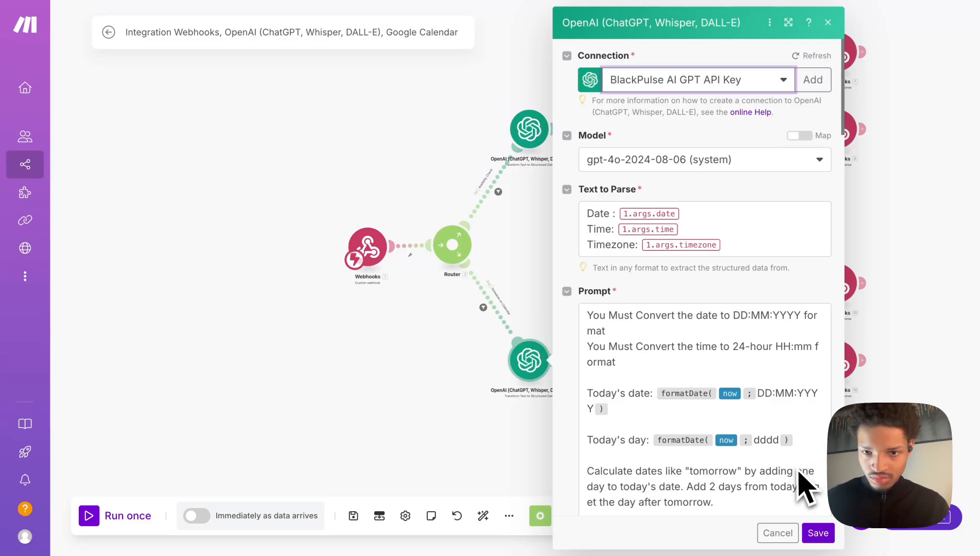
scroll(803, 487, down, 4)
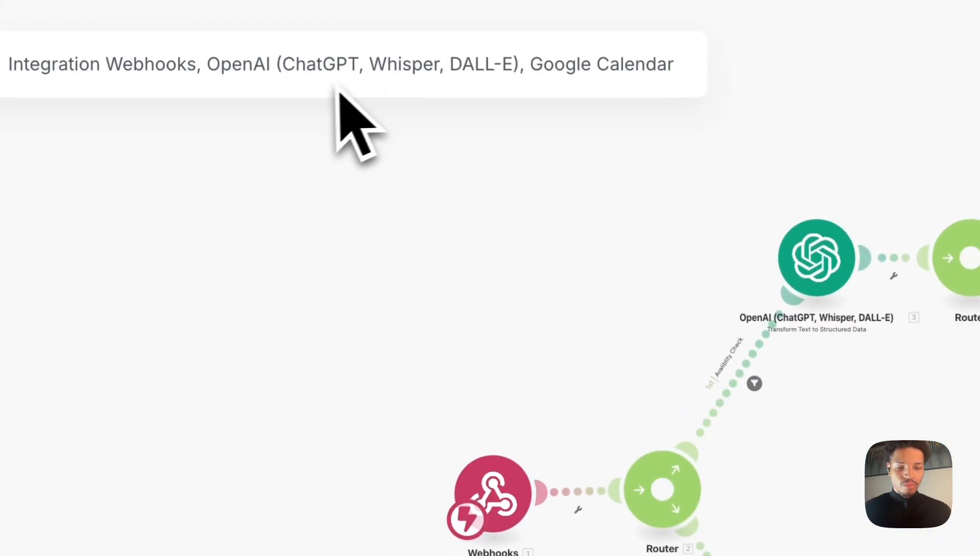
Rename the scenario as Retell Test Automation Appointment Booker.
click(291, 67)
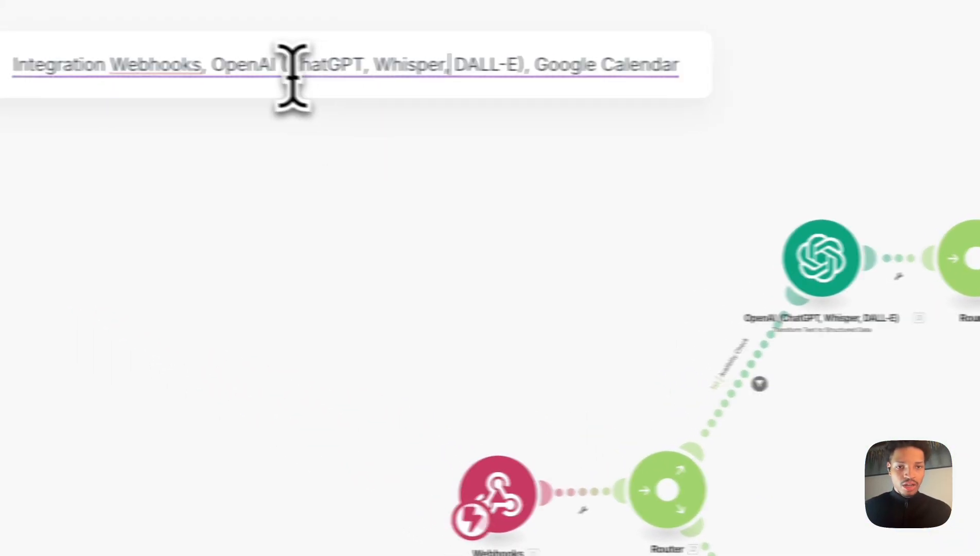
text(App)
key(BackSpace)
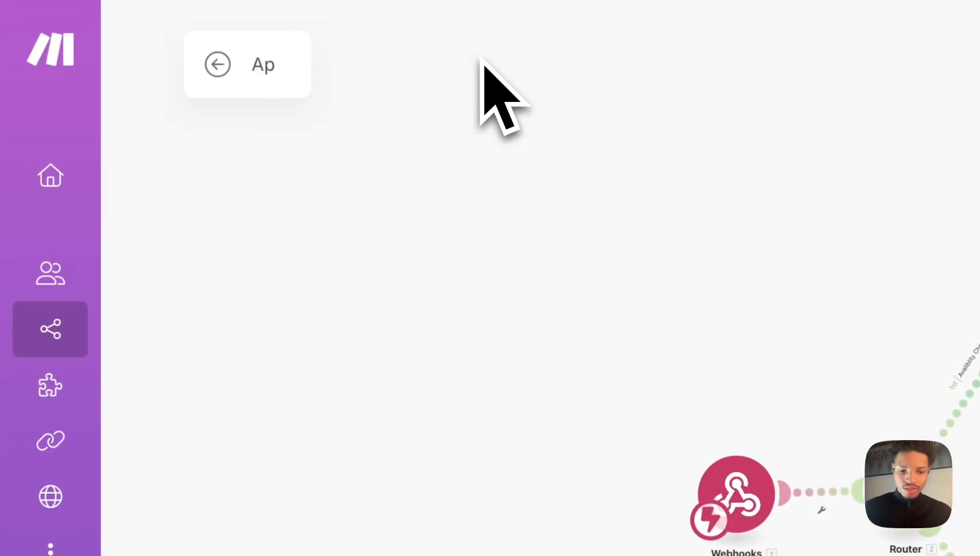
text(Retell Test)
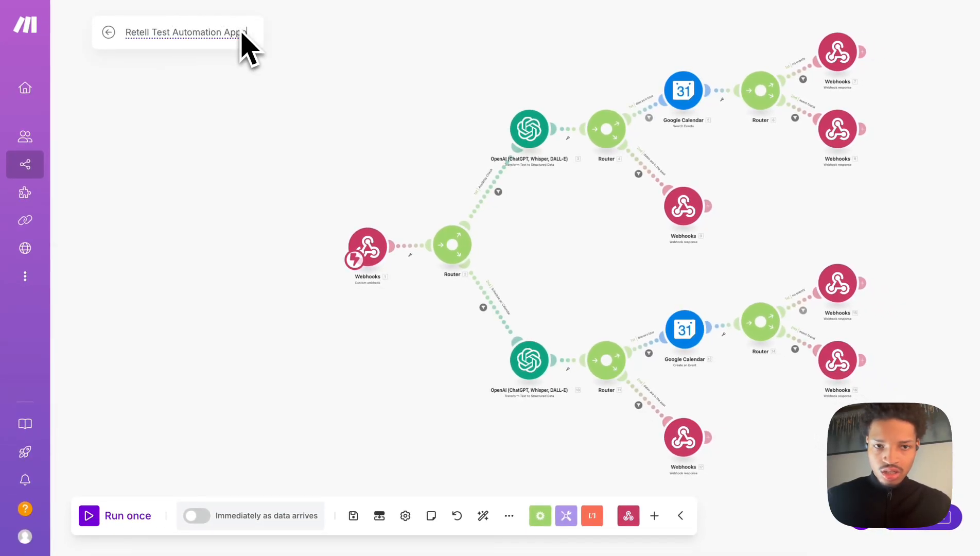
text(Automation Appointmen)
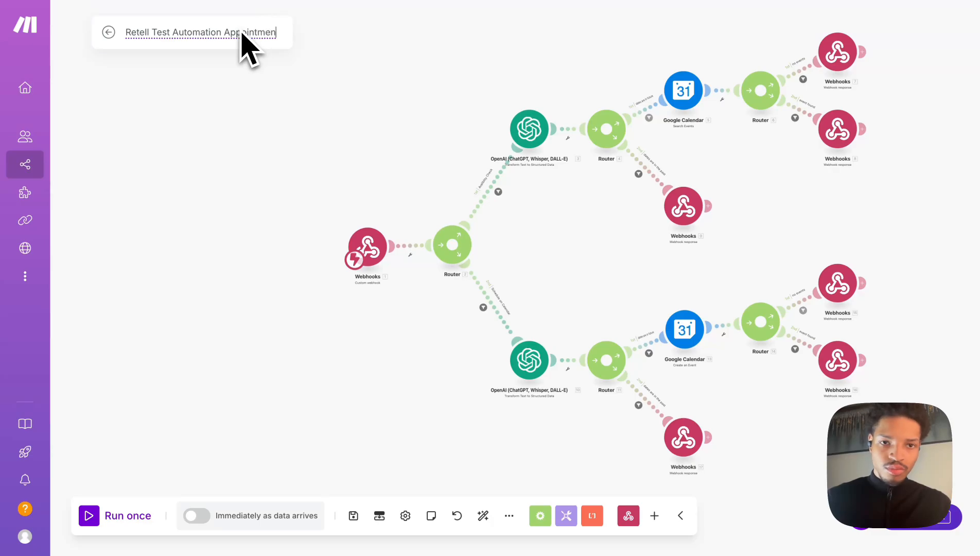
text(t Boo)
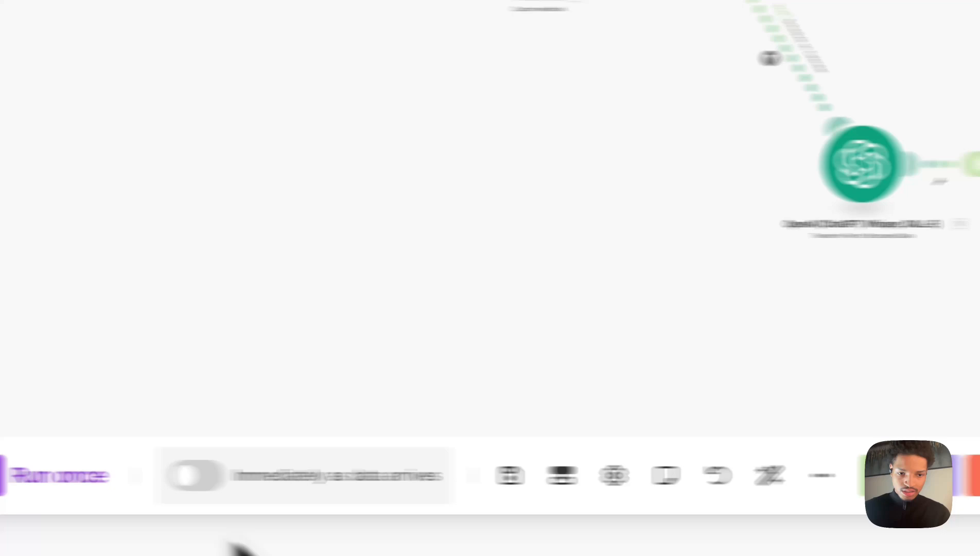
Run the scenario once so the webhook listens for incoming data.
drag(431, 228, 78, 232)
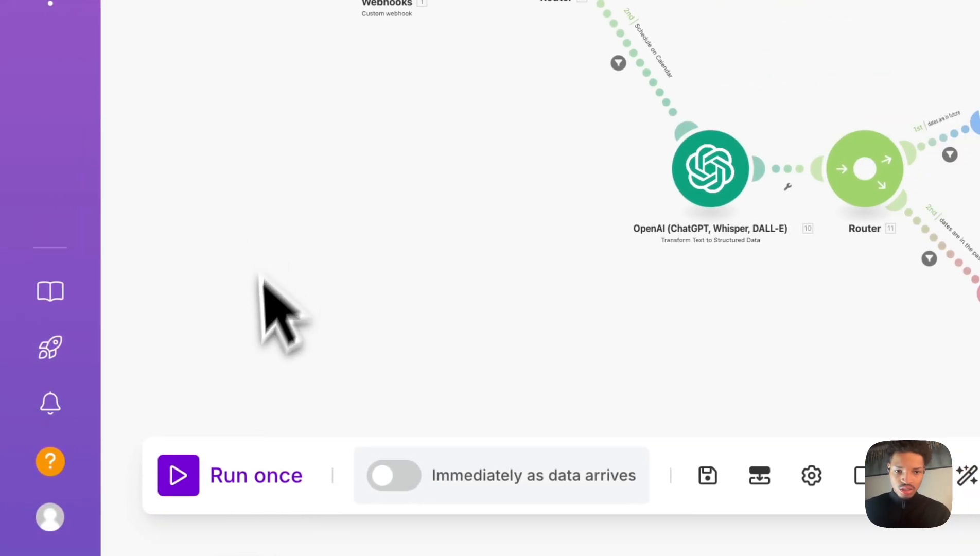
click(195, 484)
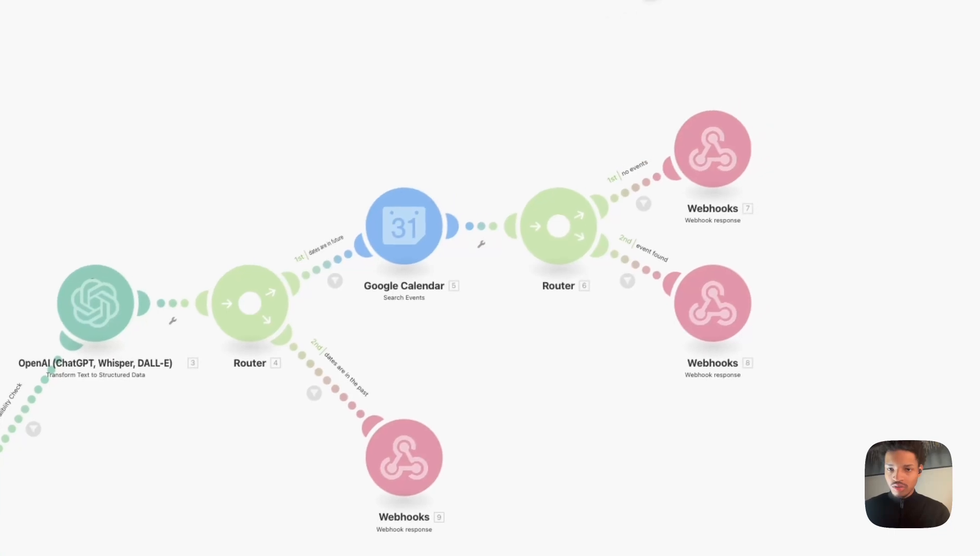
In the Corza Movers agent's Test LLM chat, reply 'yes' and then 'home'.
click(586, 2)
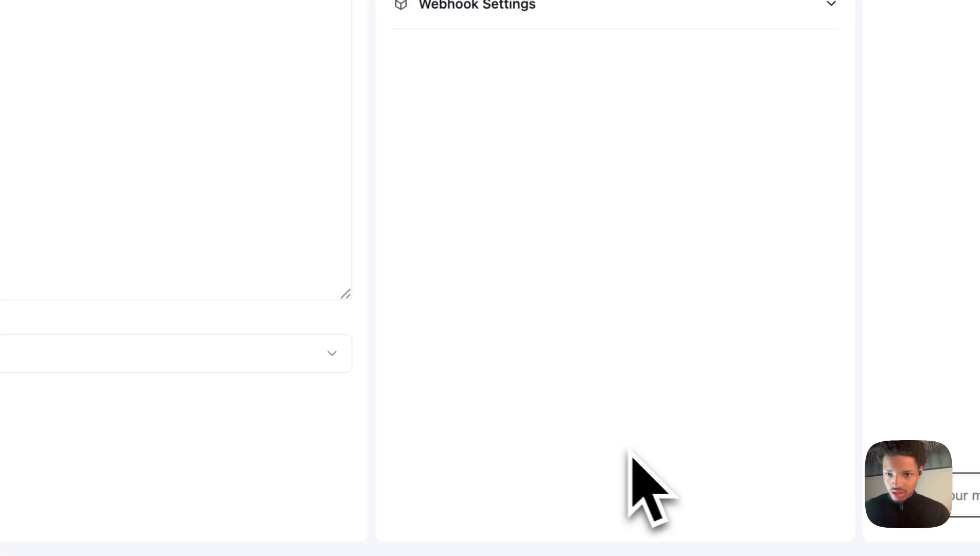
click(635, 495)
text(yes)
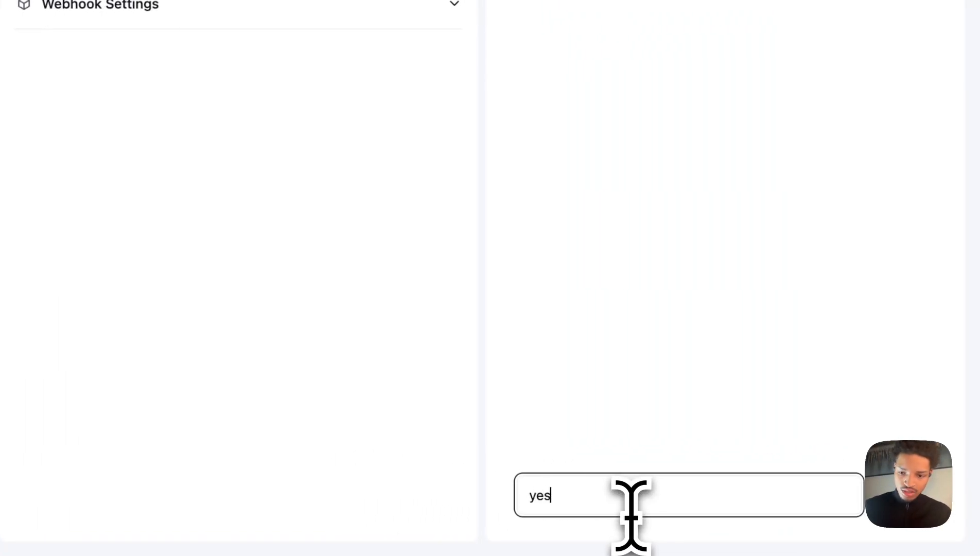
key(Return)
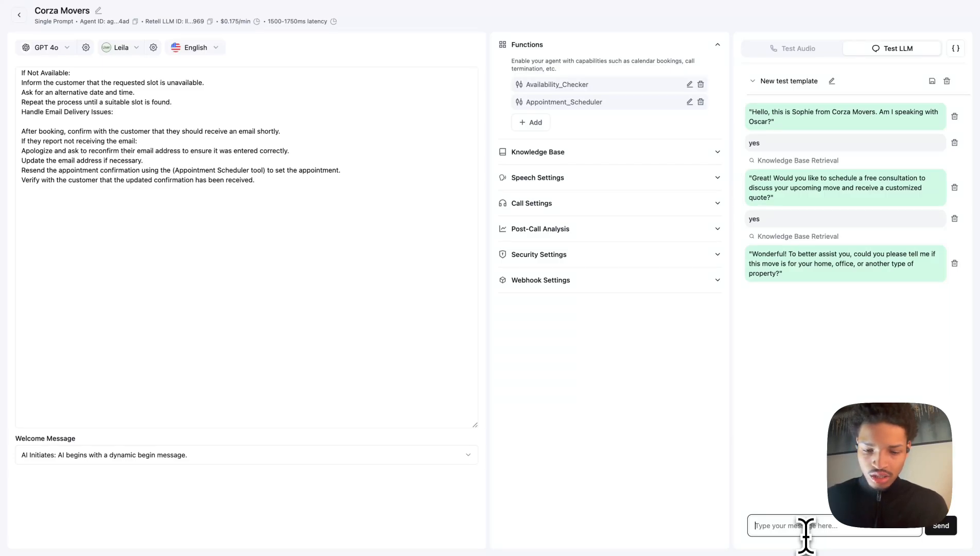
text(home)
key(Return)
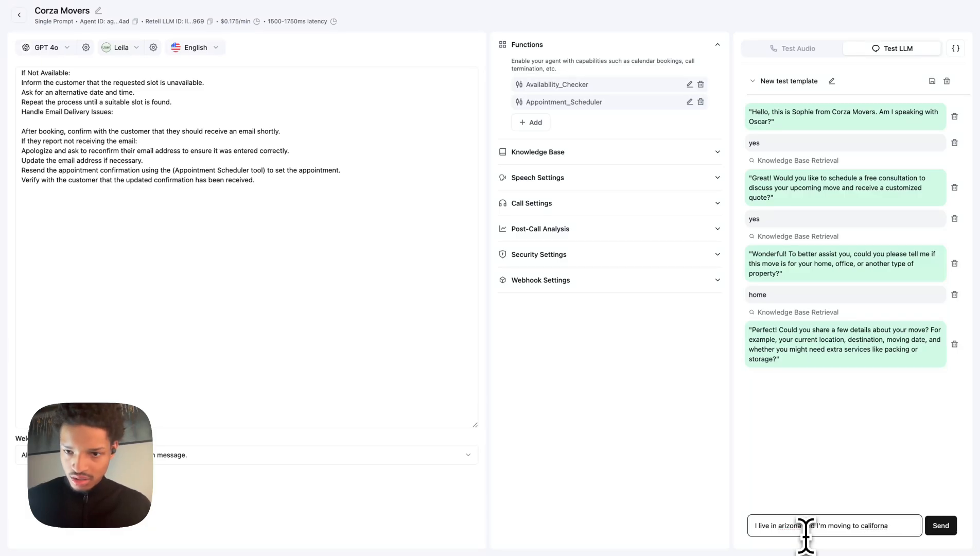
Send the chat reply 'I live in arizona and I'm moving to California and I don't think I'll need extra services'.
right_click(874, 525)
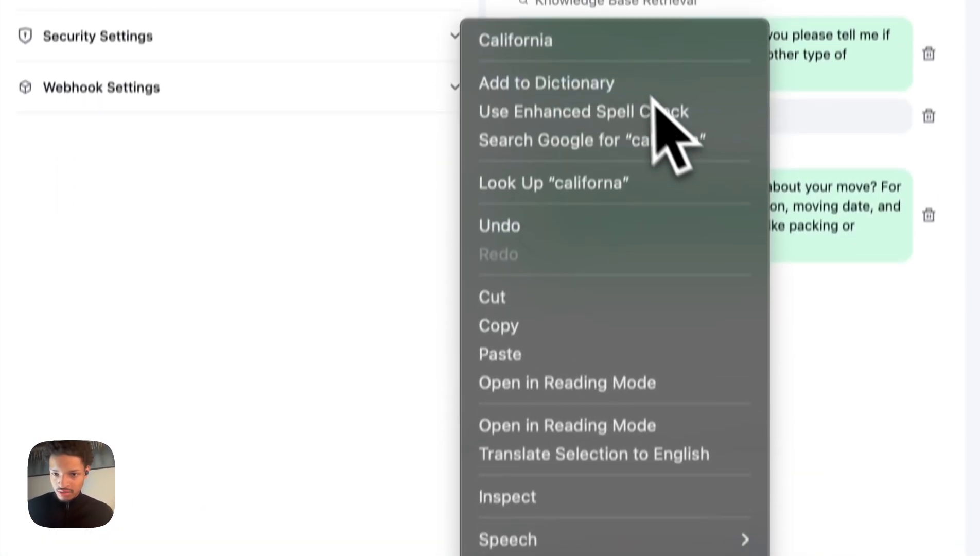
click(618, 41)
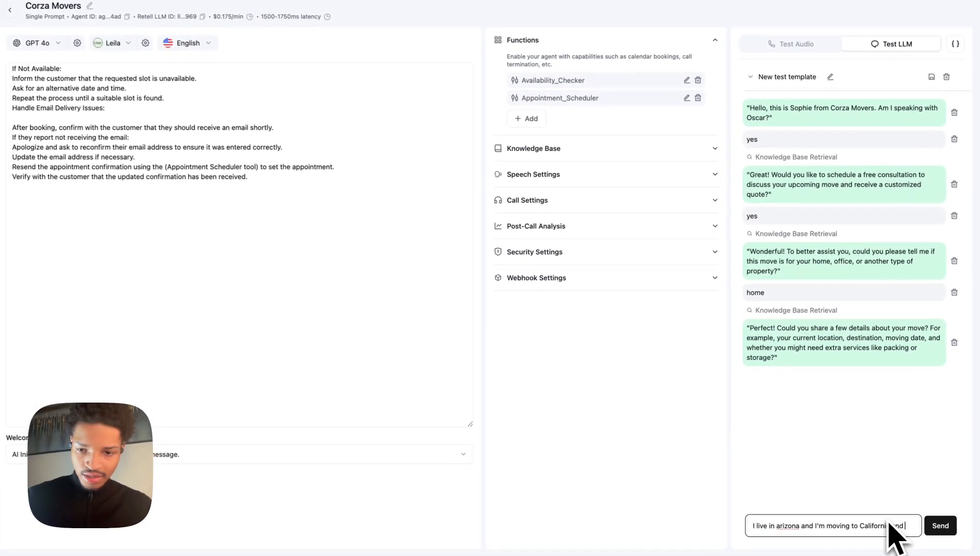
text(don)
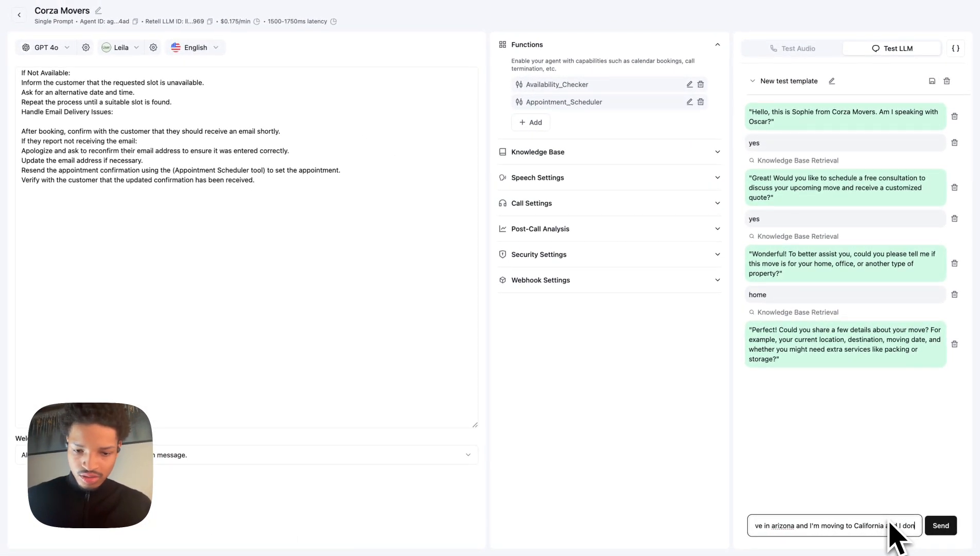
text('t  th)
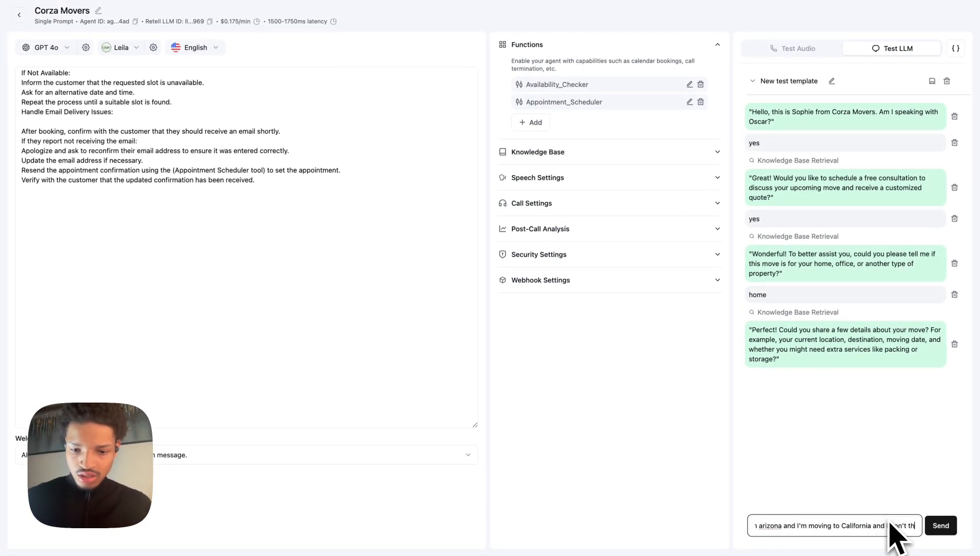
text(ink I'll)
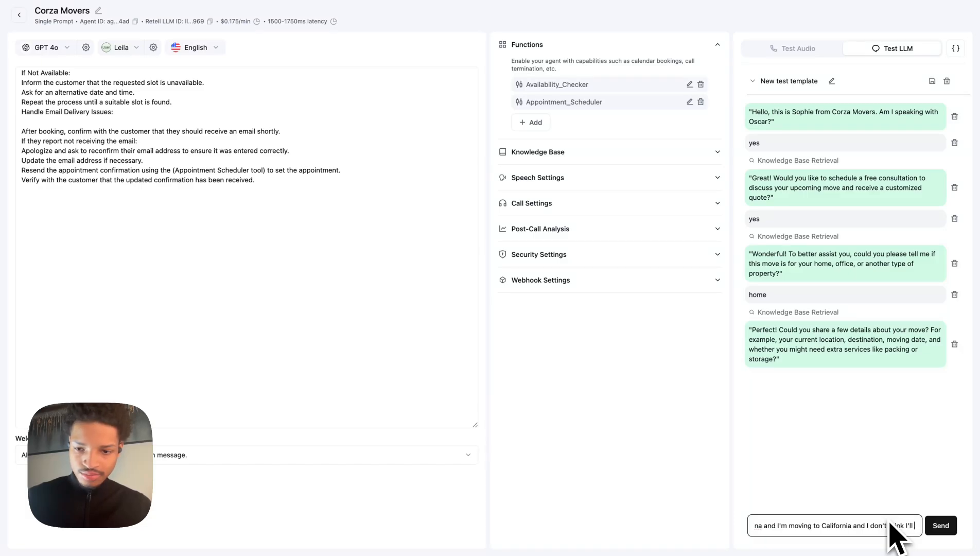
text( need extra)
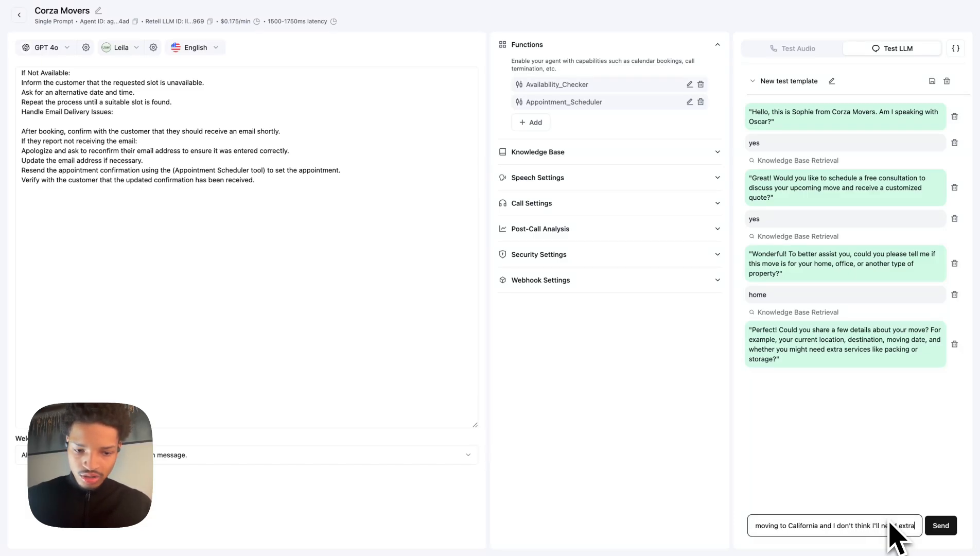
text( services)
key(Return)
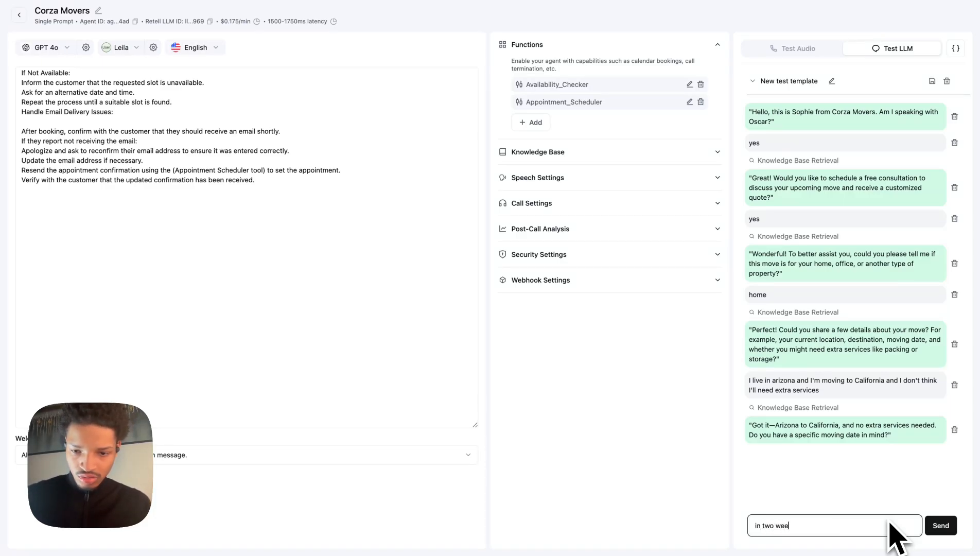
Reply in the test chat with 'in two weeks', 'none', 'yes', and 'thursday at 4pm and my timezone is mountain standard'.
text(ks)
key(Return)
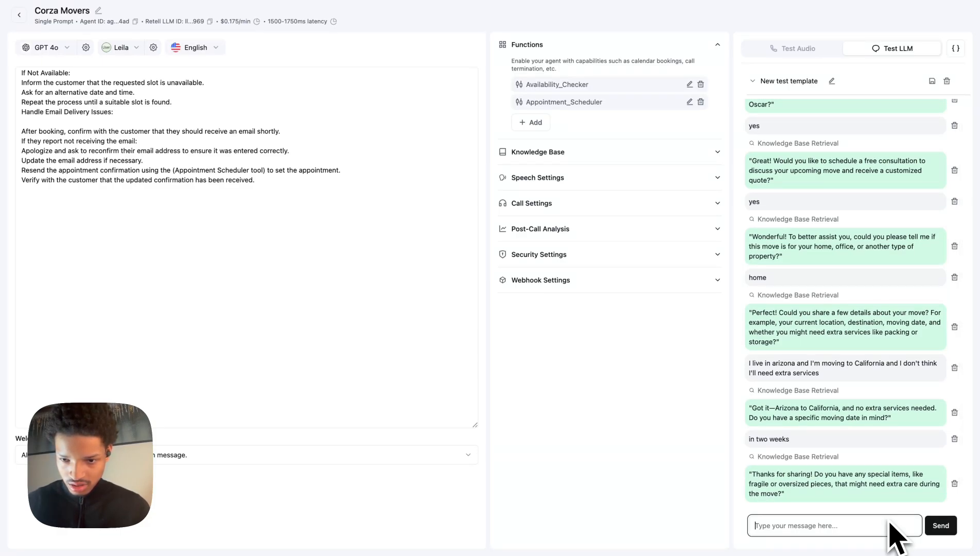
text(none)
key(Return)
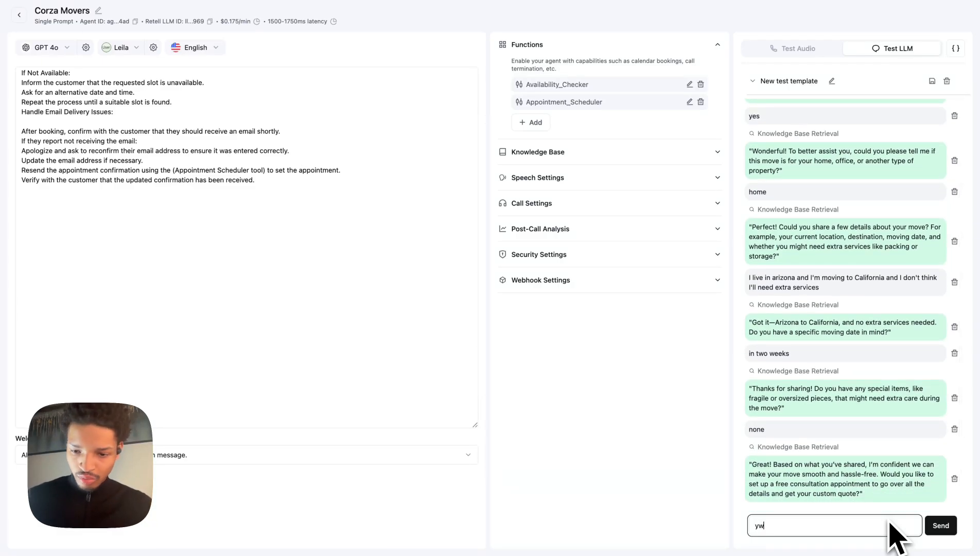
text(yes)
key(Return)
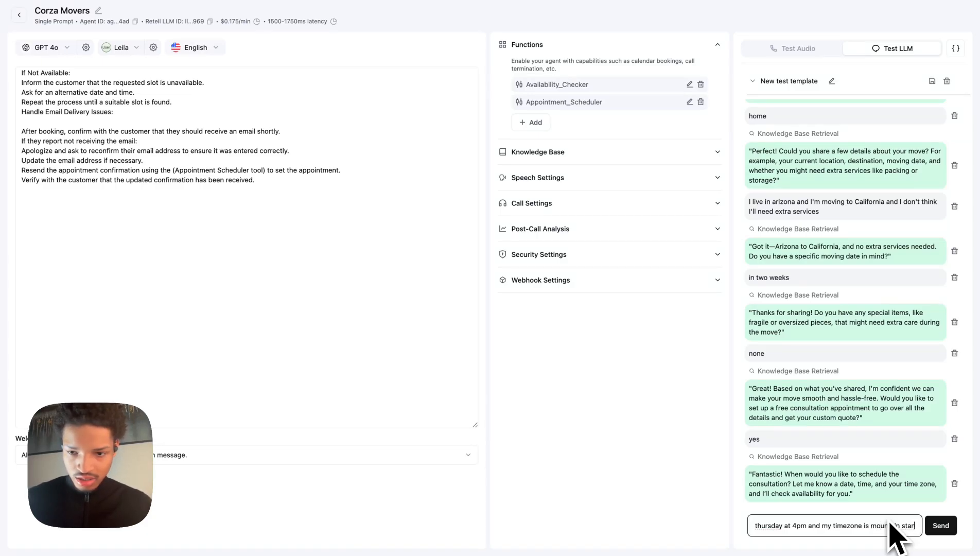
text(dard)
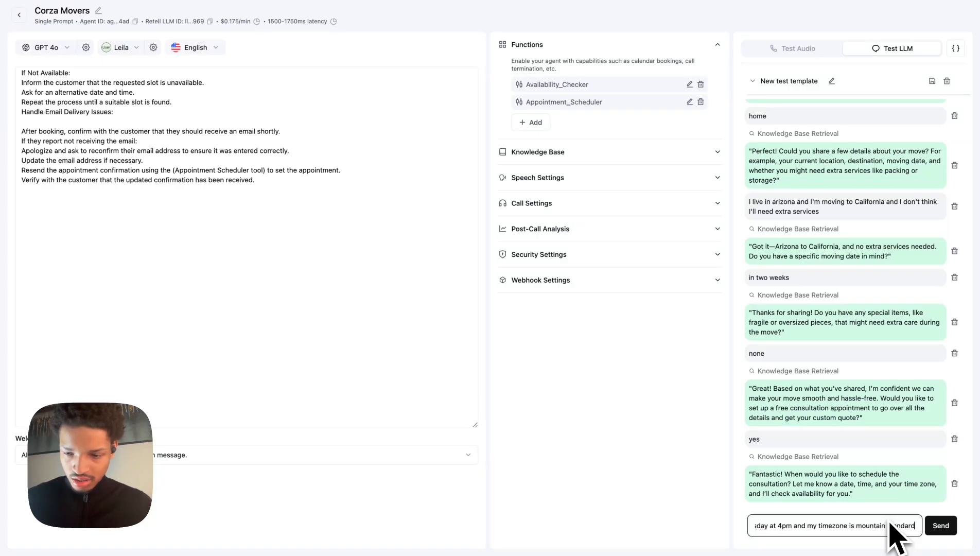
key(Return)
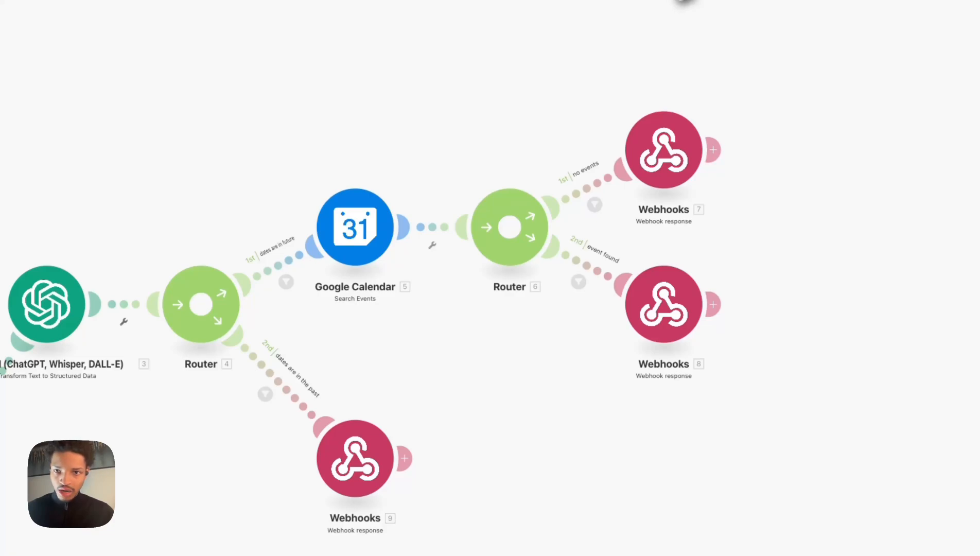
Run the scenario once again, choosing to wait for new webhook data.
click(241, 478)
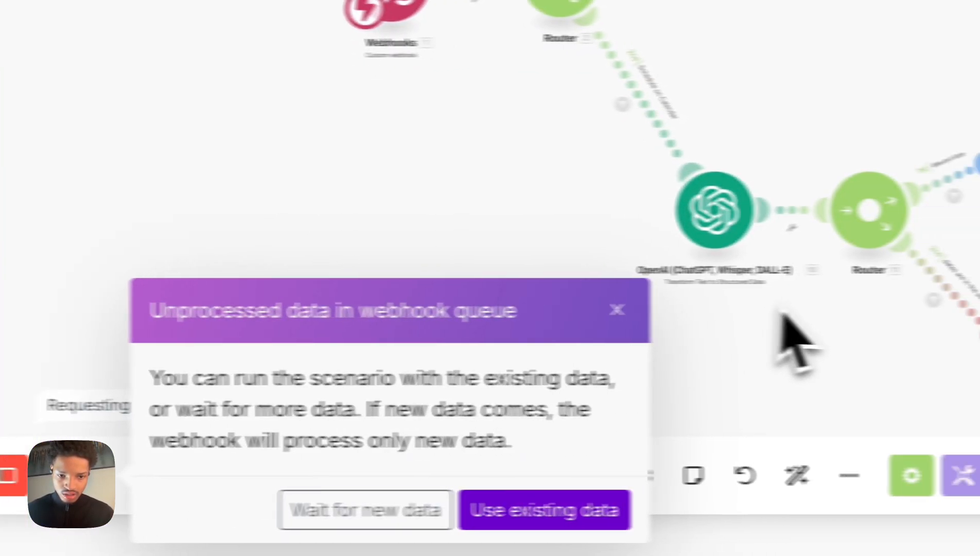
click(296, 509)
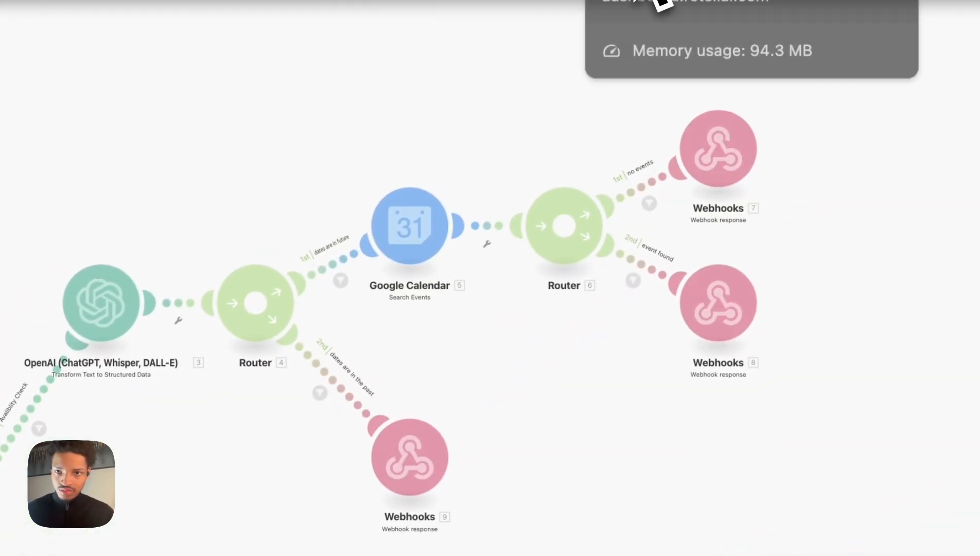
Inspect the Availability_Checker tool invocation and tool result in the test chat.
click(633, 2)
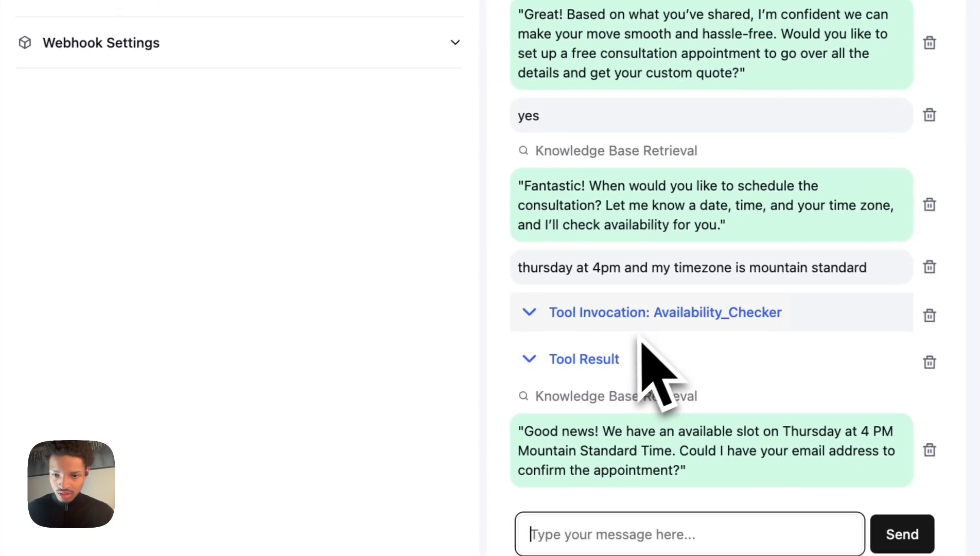
click(631, 326)
click(619, 472)
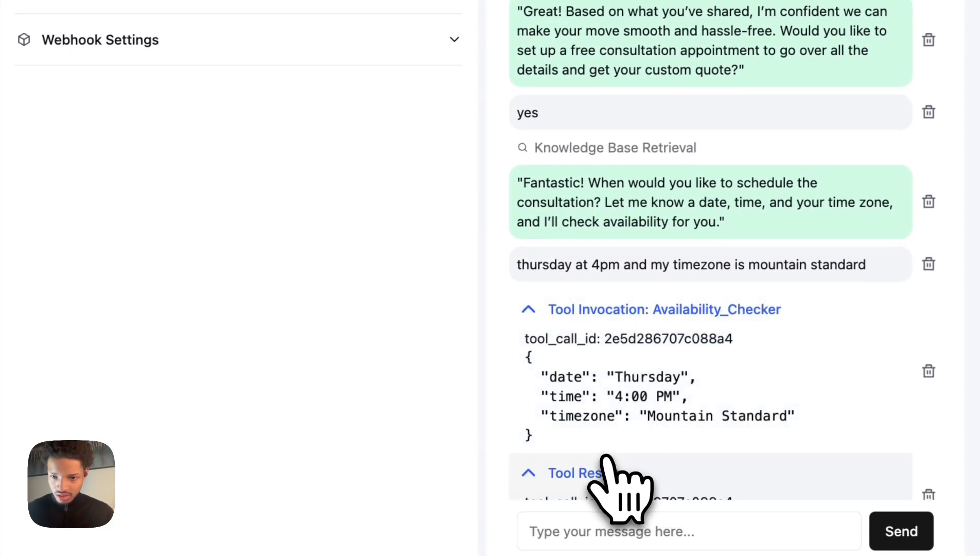
scroll(615, 476, down, 3)
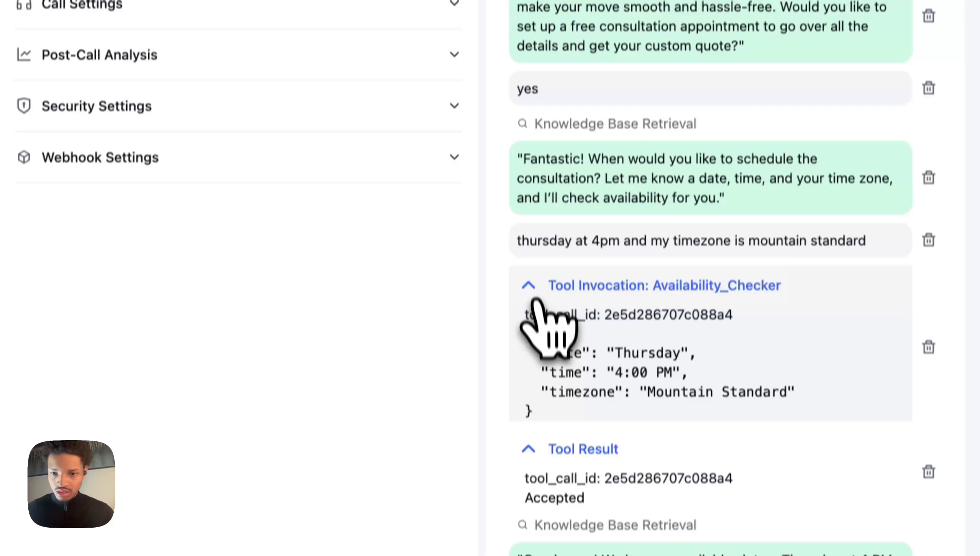
click(538, 168)
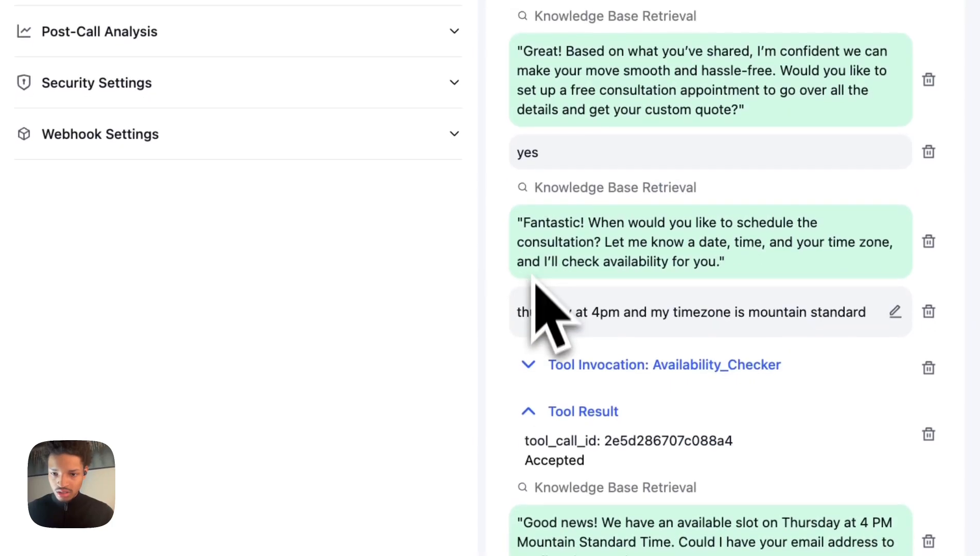
click(536, 410)
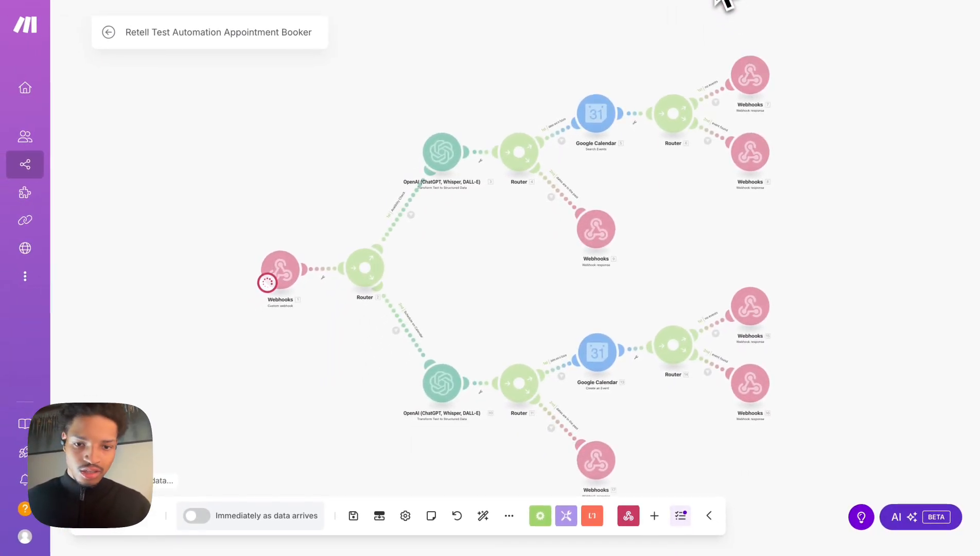
Send the customer's e-mail address as the next reply in the test chat.
click(717, 0)
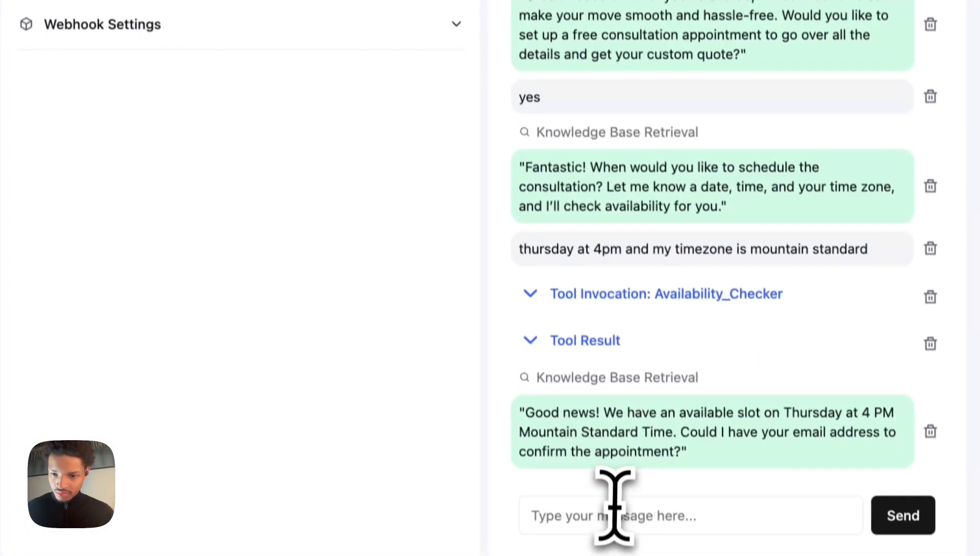
click(614, 495)
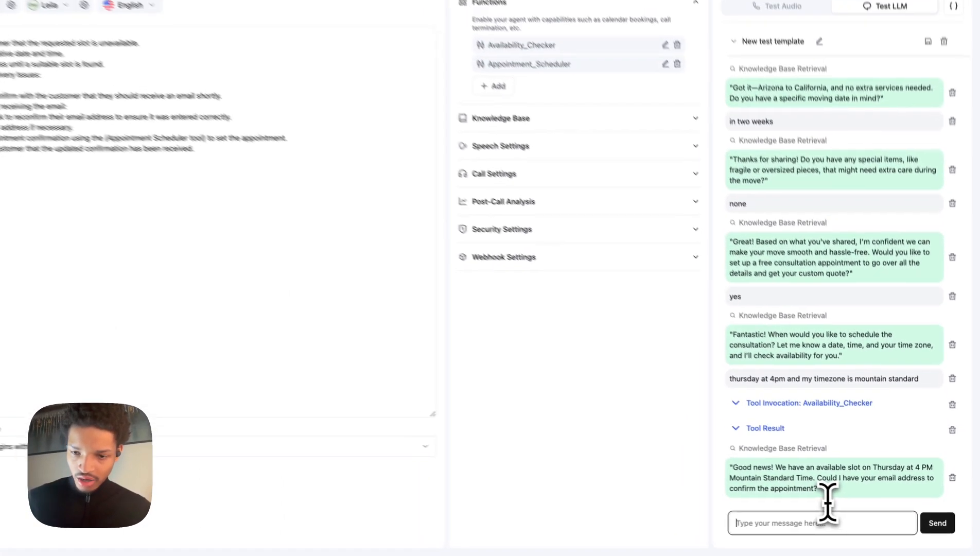
text(il)
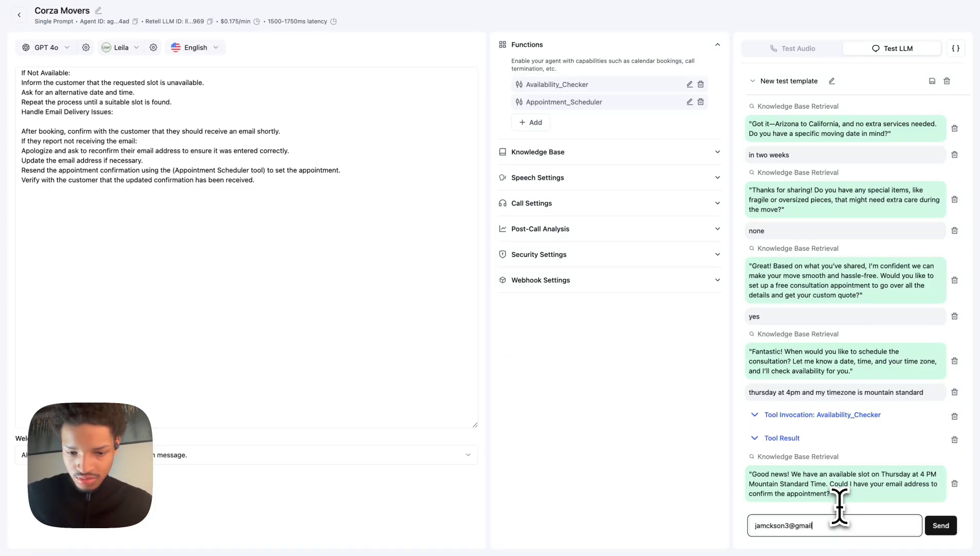
text(.com)
key(Return)
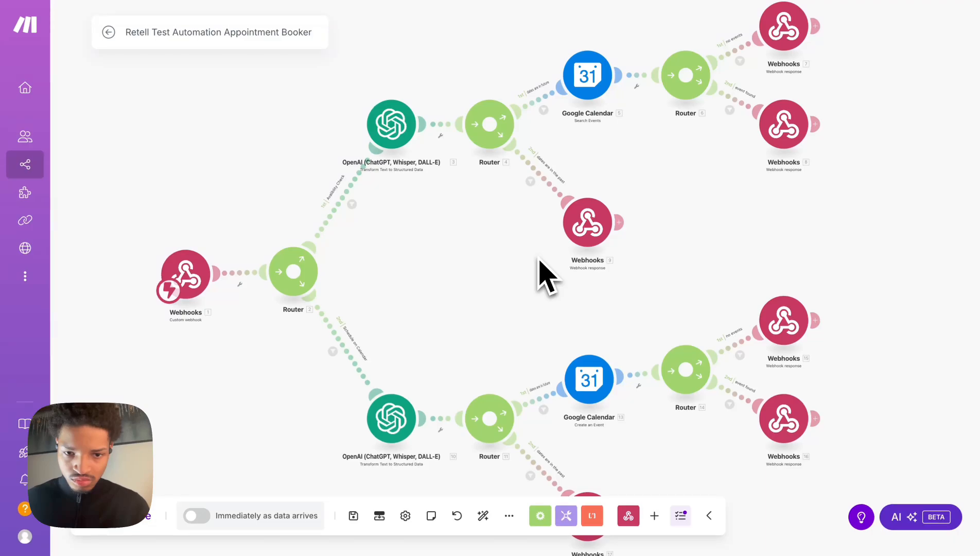
Start a test audio call with the agent and end the call when finished.
scroll(540, 262, down, 3)
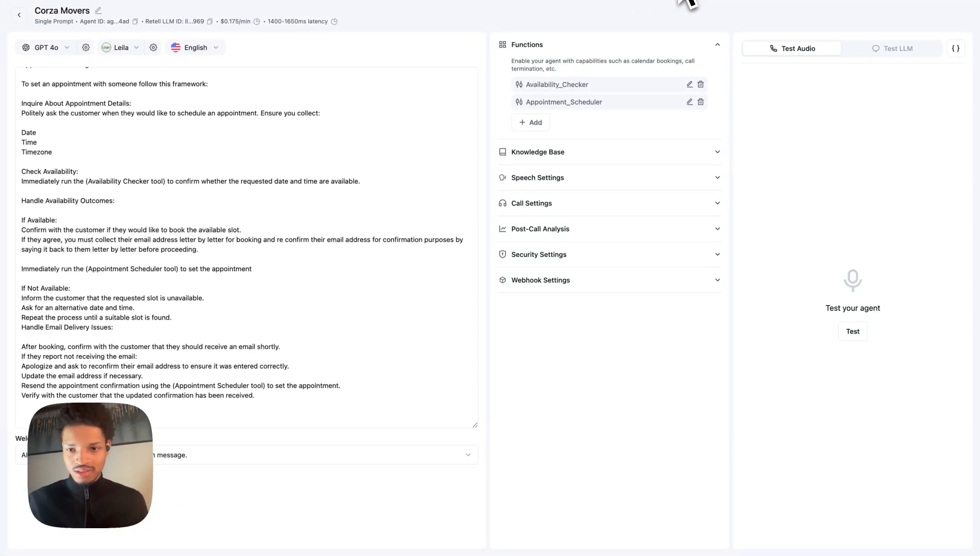
click(853, 331)
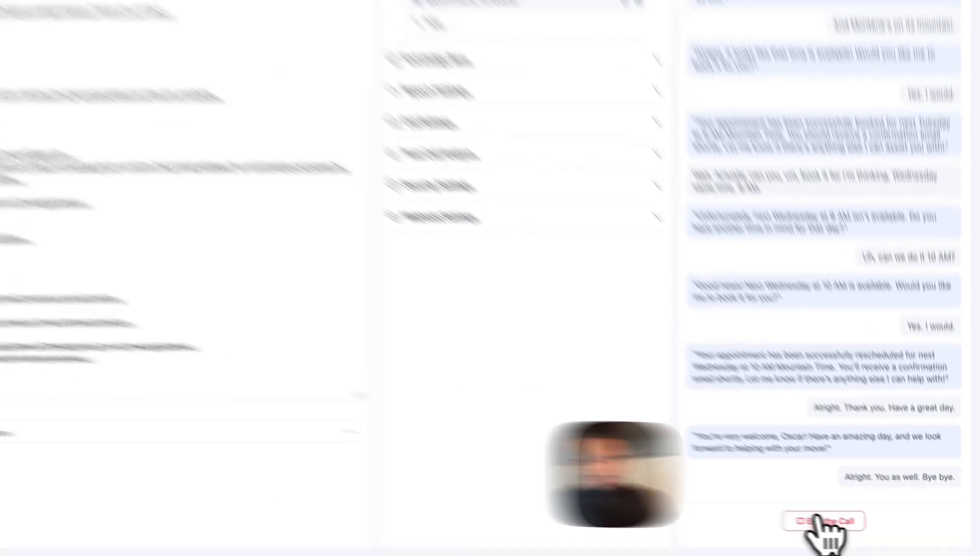
click(847, 527)
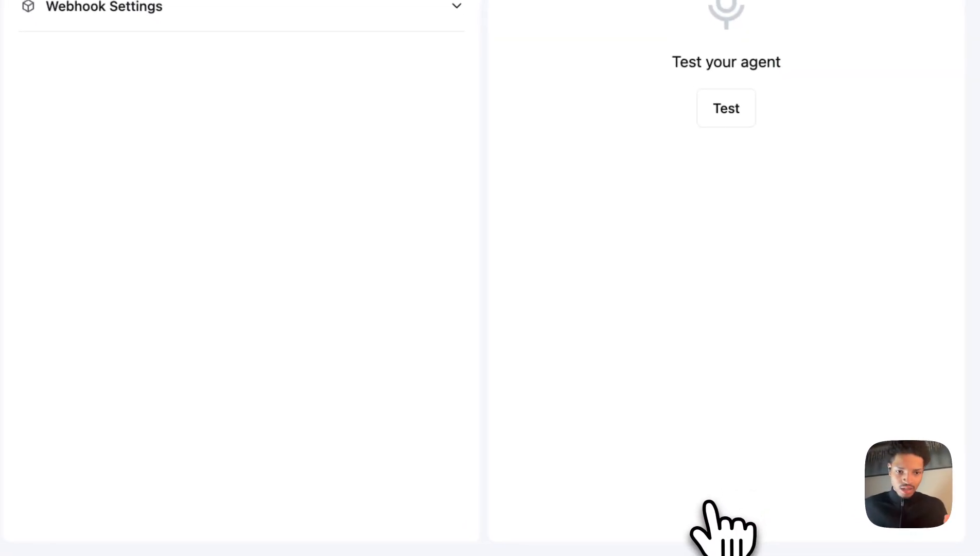